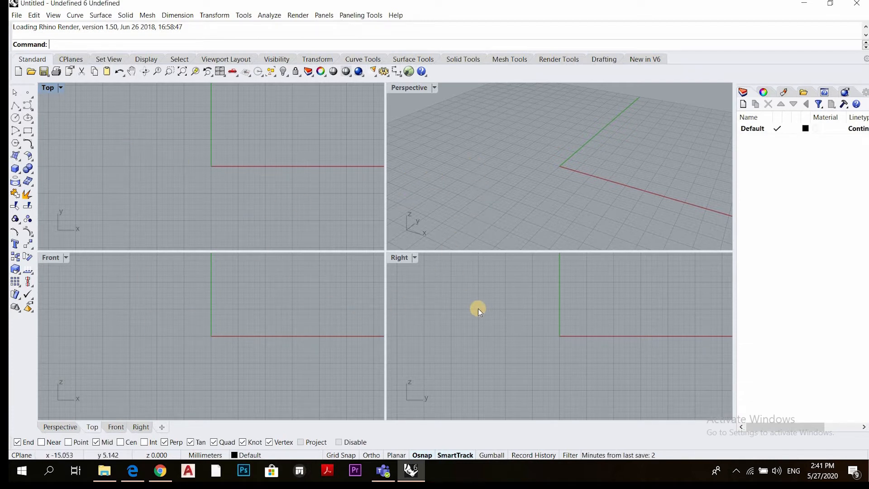
Maximize and restore the Perspective and Top viewports in turn to compare single and four-view layouts
{"action": "double_click", "coordinate": [409, 88]}
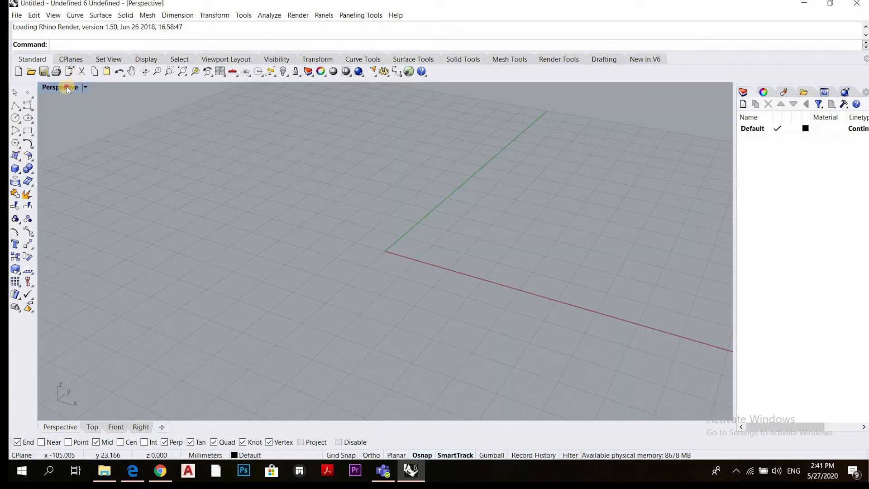
{"action": "double_click", "coordinate": [67, 87]}
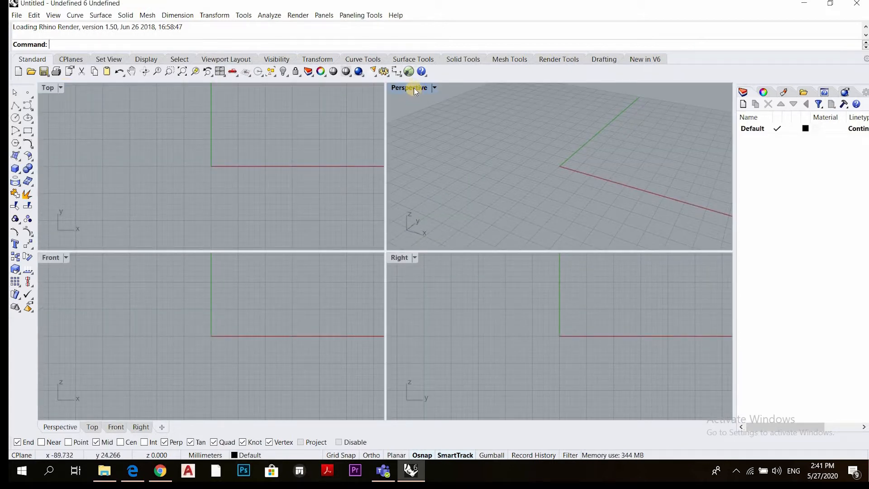
{"action": "double_click", "coordinate": [414, 88]}
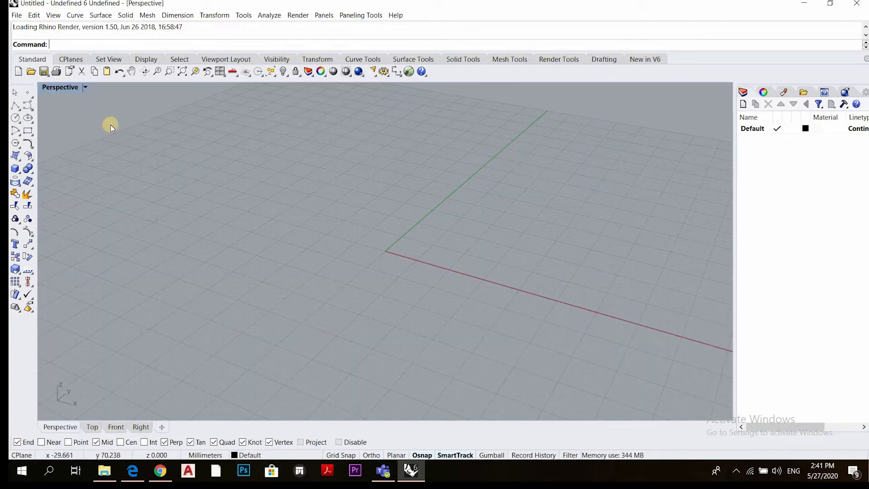
{"action": "left_click", "coordinate": [54, 89]}
{"action": "double_click", "coordinate": [53, 89]}
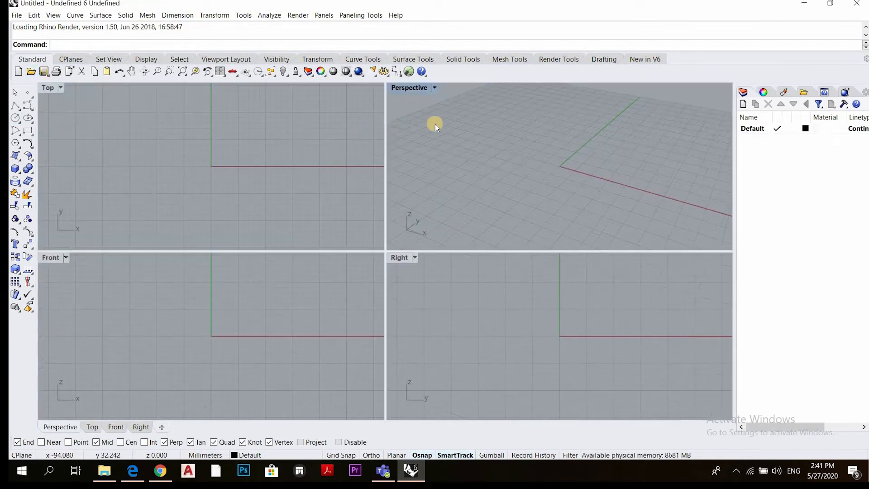
{"action": "double_click", "coordinate": [50, 89]}
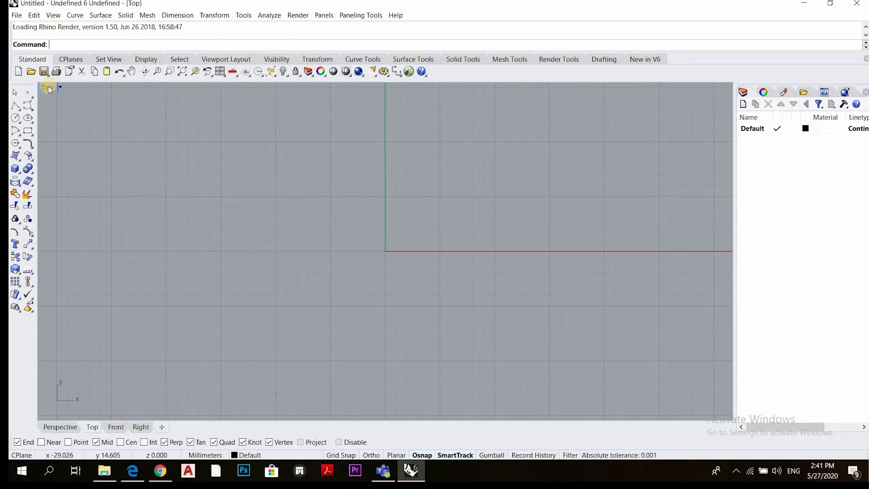
{"action": "double_click", "coordinate": [49, 89]}
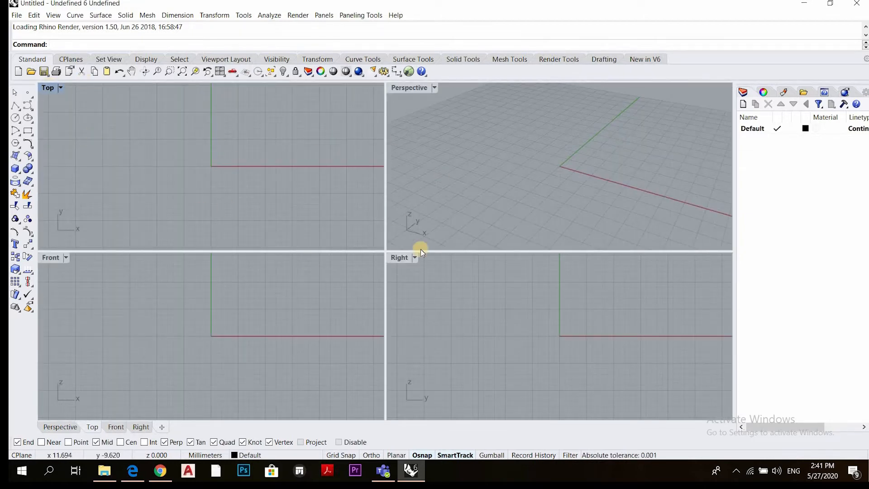
Maximize the Perspective viewport and look through the Top, Front and Right views before returning to Perspective
{"action": "double_click", "coordinate": [410, 88]}
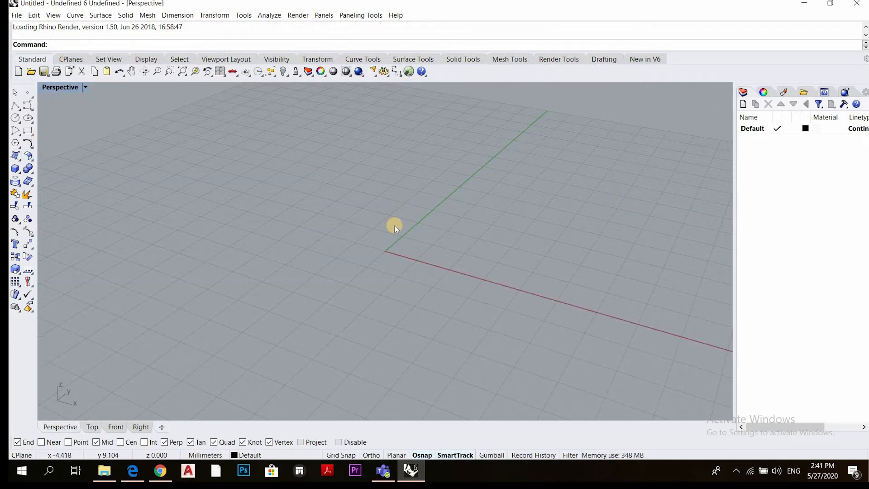
{"action": "scroll", "coordinate": [395, 224], "scroll_direction": "down", "scroll_amount": 5}
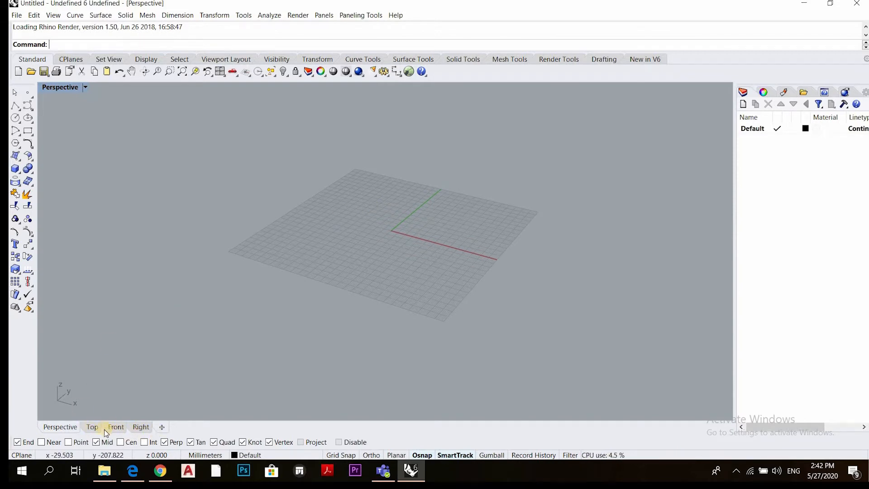
{"action": "left_click", "coordinate": [93, 427]}
{"action": "left_click", "coordinate": [116, 428]}
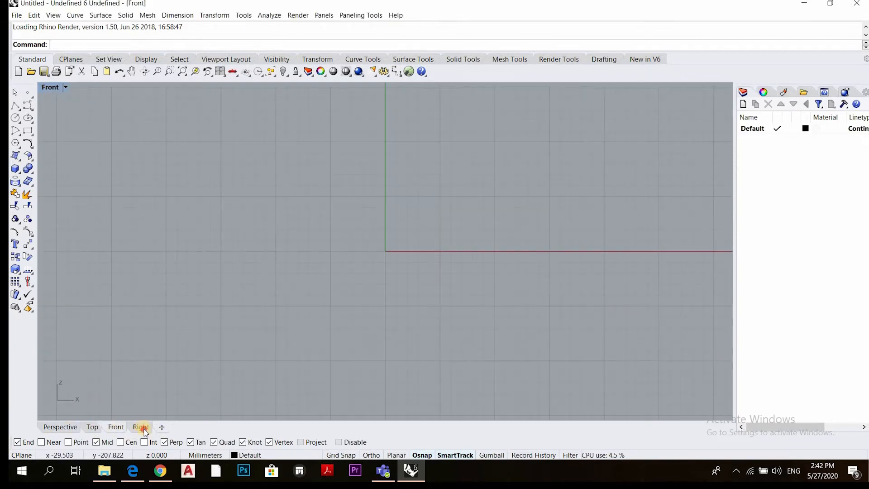
{"action": "left_click", "coordinate": [141, 428]}
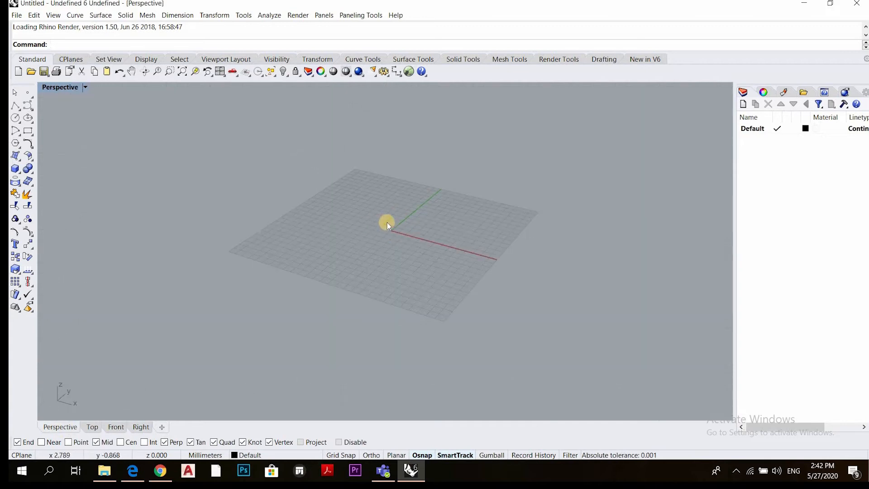
Draw a solid box about 22 mm high in the Perspective view, with its base on the grid near the origin
{"action": "scroll", "coordinate": [387, 218], "scroll_direction": "up", "scroll_amount": 9}
{"action": "scroll", "coordinate": [388, 216], "scroll_direction": "down", "scroll_amount": 3}
{"action": "scroll", "coordinate": [387, 219], "scroll_direction": "down", "scroll_amount": 5}
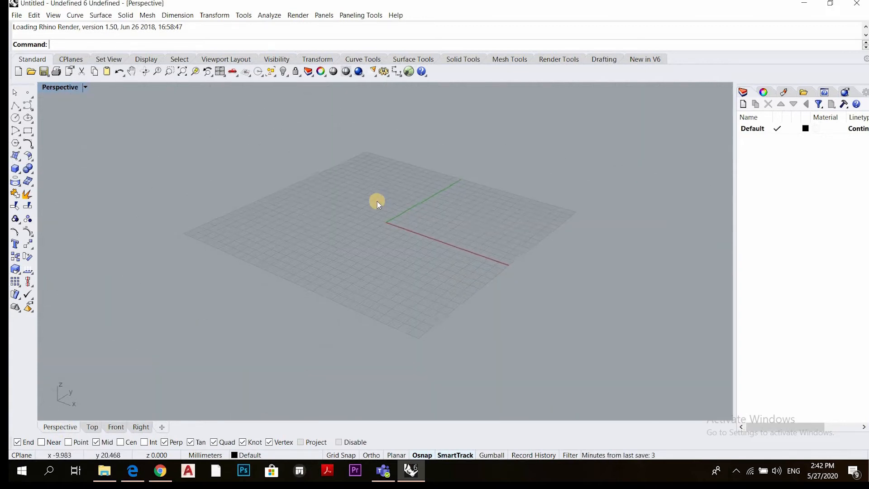
{"action": "scroll", "coordinate": [376, 200], "scroll_direction": "up", "scroll_amount": 3}
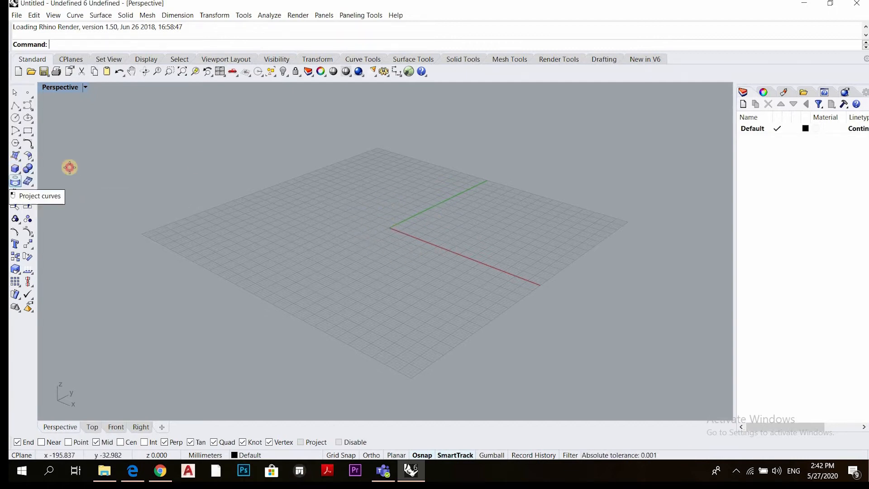
{"action": "left_click", "coordinate": [15, 168]}
{"action": "left_click", "coordinate": [367, 201]}
{"action": "left_click", "coordinate": [442, 265]}
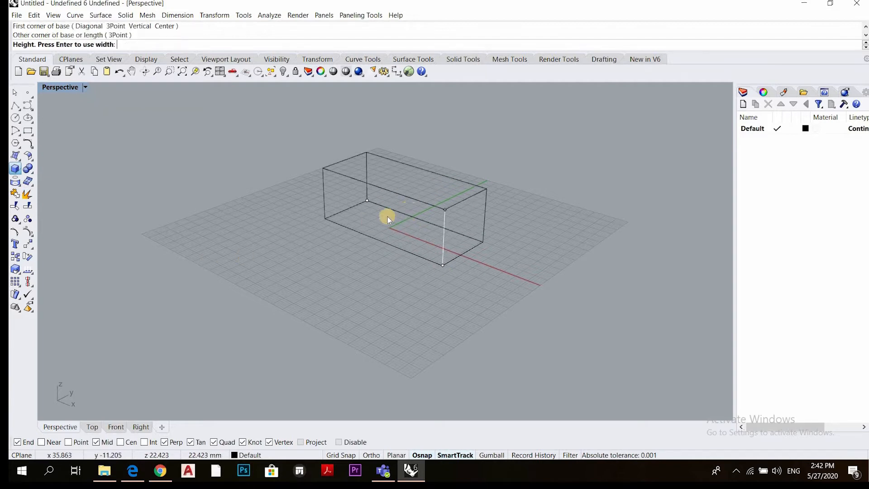
{"action": "left_click", "coordinate": [388, 216]}
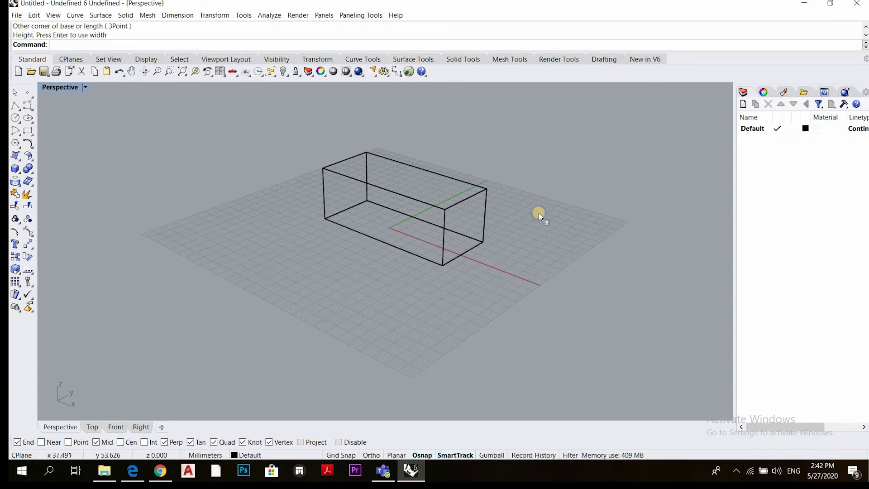
Examine the wireframe box from different angles and distances by orbiting, panning and zooming the Perspective view
{"action": "right_click_drag", "start_coordinate": [539, 213], "coordinate": [300, 242]}
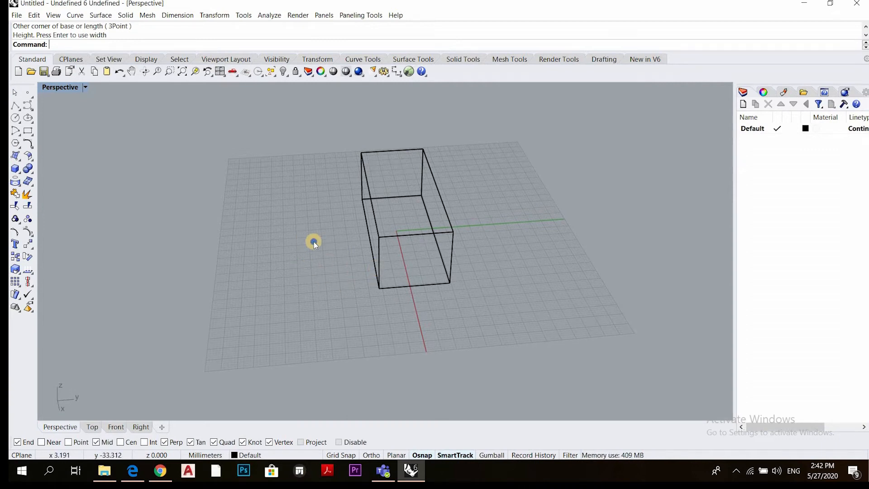
{"action": "right_click_drag", "start_coordinate": [314, 240], "coordinate": [411, 276], "text": "shift"}
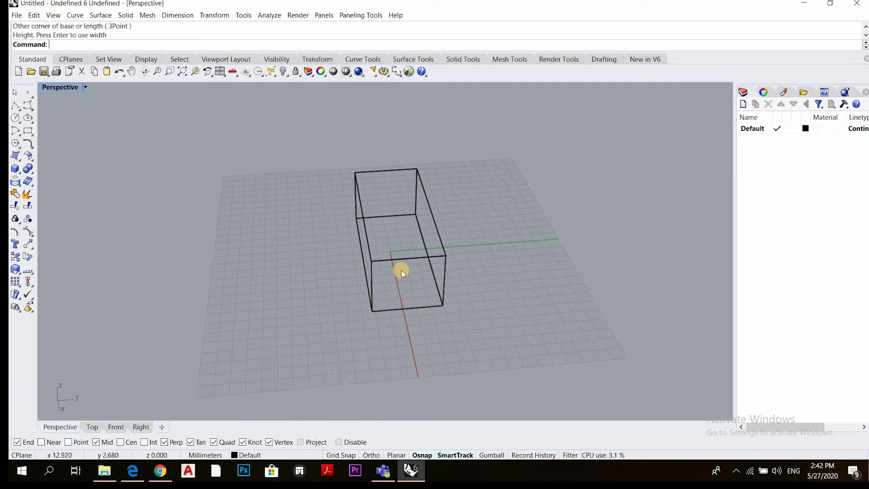
{"action": "scroll", "coordinate": [403, 272], "scroll_direction": "down", "scroll_amount": 3}
{"action": "scroll", "coordinate": [403, 271], "scroll_direction": "up", "scroll_amount": 2}
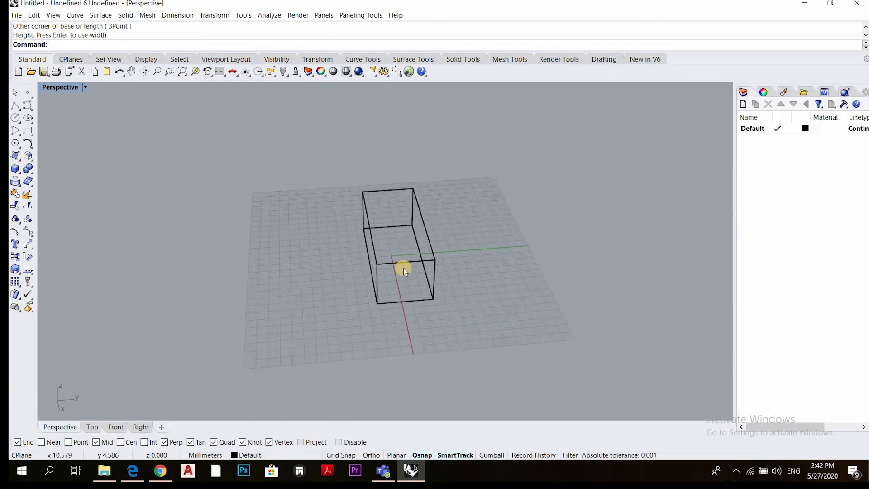
{"action": "scroll", "coordinate": [404, 270], "scroll_direction": "up", "scroll_amount": 3}
{"action": "scroll", "coordinate": [404, 271], "scroll_direction": "down", "scroll_amount": 3}
{"action": "scroll", "coordinate": [404, 270], "scroll_direction": "up", "scroll_amount": 1}
{"action": "scroll", "coordinate": [404, 270], "scroll_direction": "down", "scroll_amount": 1}
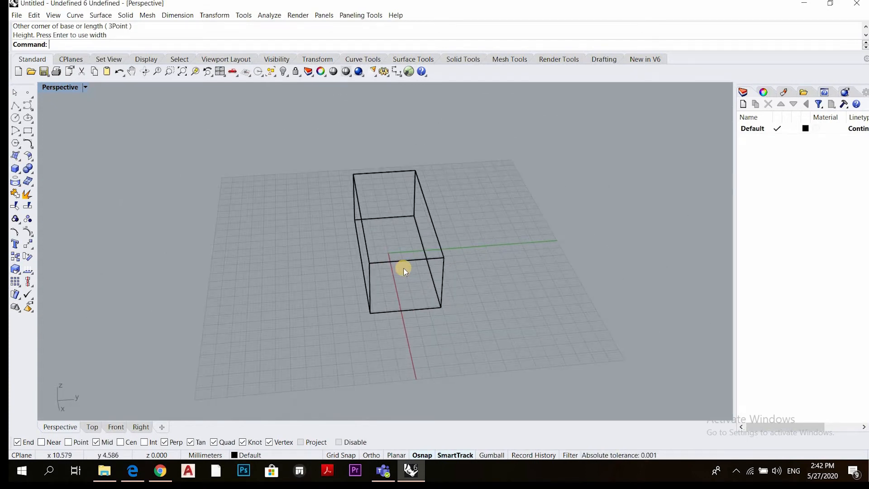
{"action": "scroll", "coordinate": [404, 270], "scroll_direction": "up", "scroll_amount": 2}
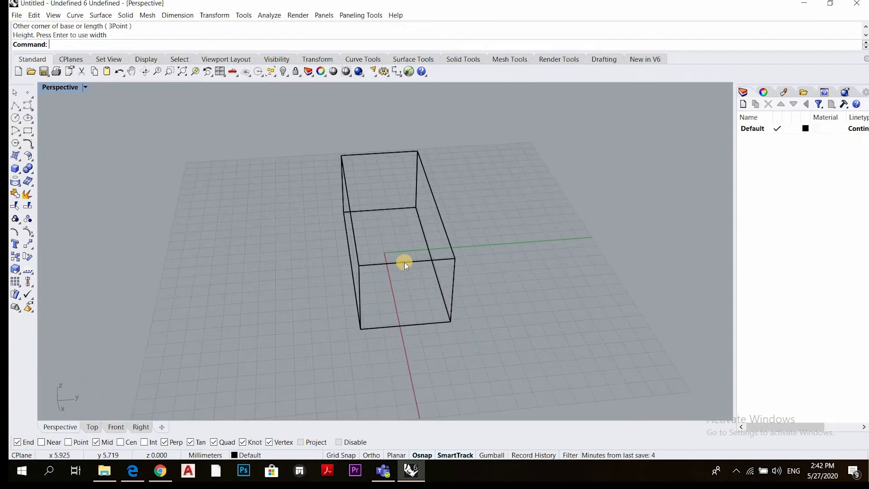
{"action": "scroll", "coordinate": [404, 262], "scroll_direction": "down", "scroll_amount": 2}
{"action": "right_click_drag", "start_coordinate": [403, 262], "coordinate": [439, 270]}
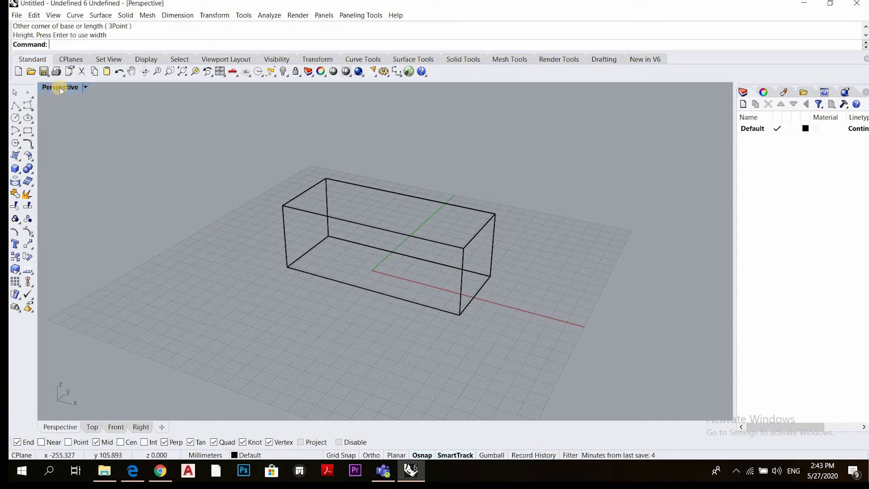
Set the Perspective viewport's display mode to Shaded and inspect the box from several sides
{"action": "left_click", "coordinate": [86, 88]}
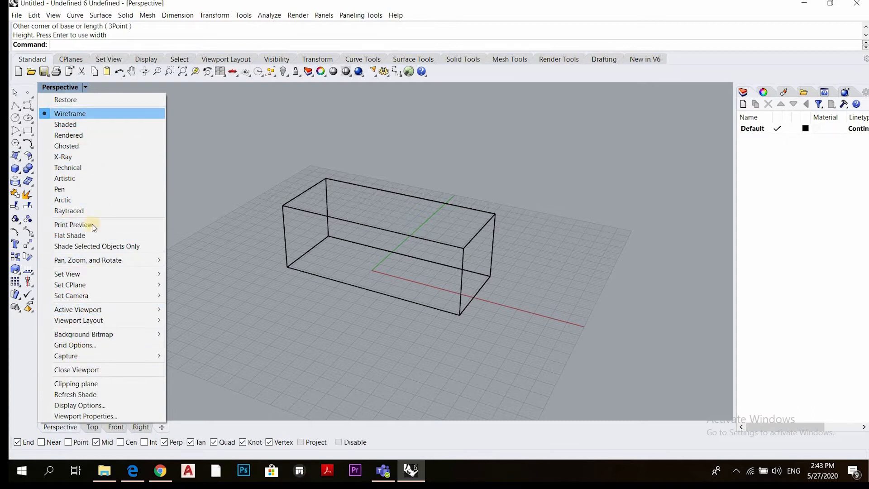
{"action": "left_click", "coordinate": [89, 129]}
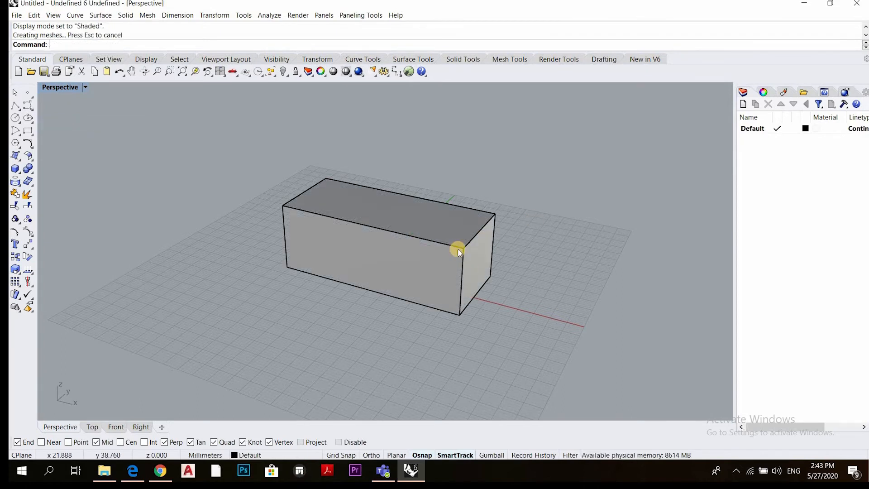
{"action": "right_click_drag", "start_coordinate": [460, 246], "coordinate": [379, 295]}
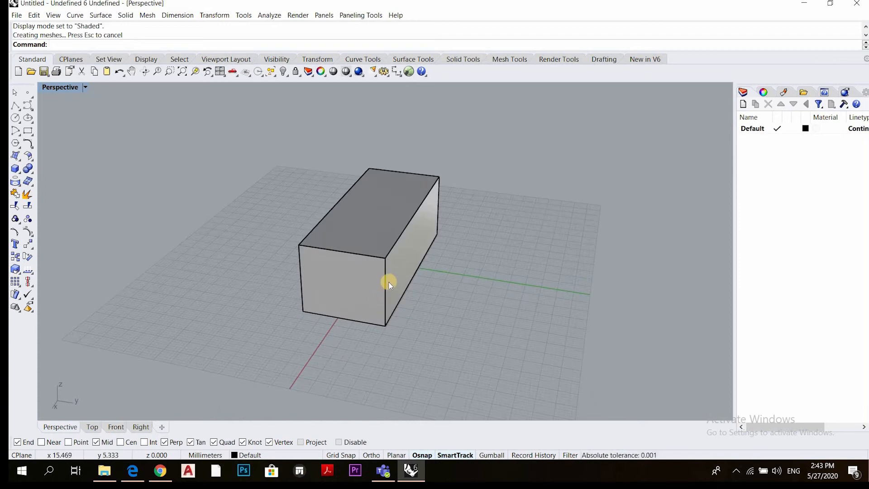
{"action": "right_click_drag", "start_coordinate": [313, 277], "coordinate": [128, 112]}
Switch the Perspective viewport to the Rendered display mode and inspect the box from several angles
{"action": "left_click", "coordinate": [88, 88]}
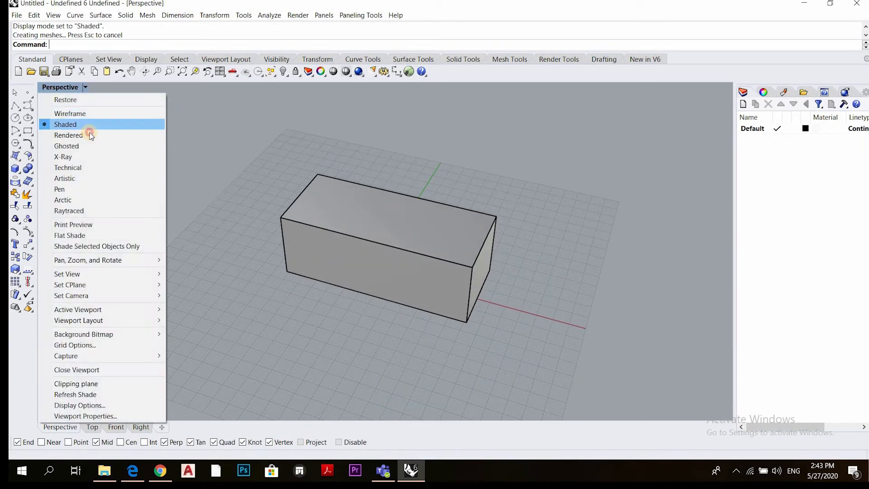
{"action": "left_click", "coordinate": [88, 132]}
{"action": "right_click_drag", "start_coordinate": [274, 253], "coordinate": [87, 103]}
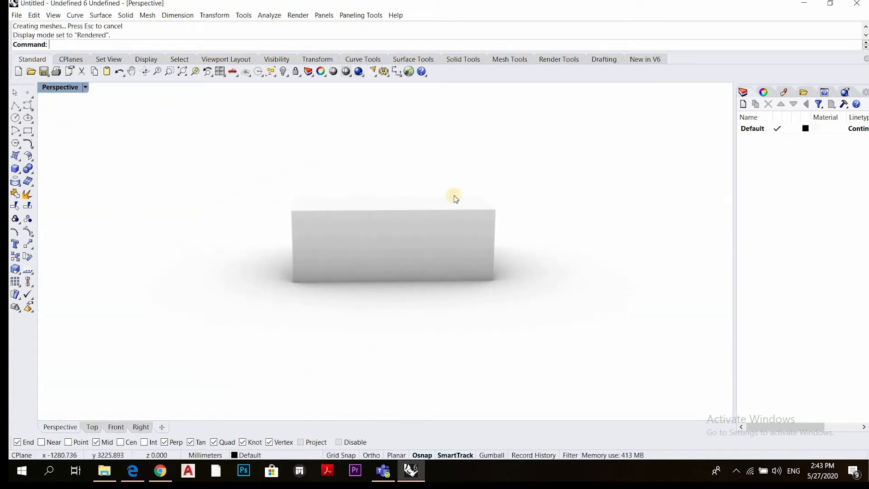
{"action": "right_click_drag", "start_coordinate": [433, 258], "coordinate": [108, 117]}
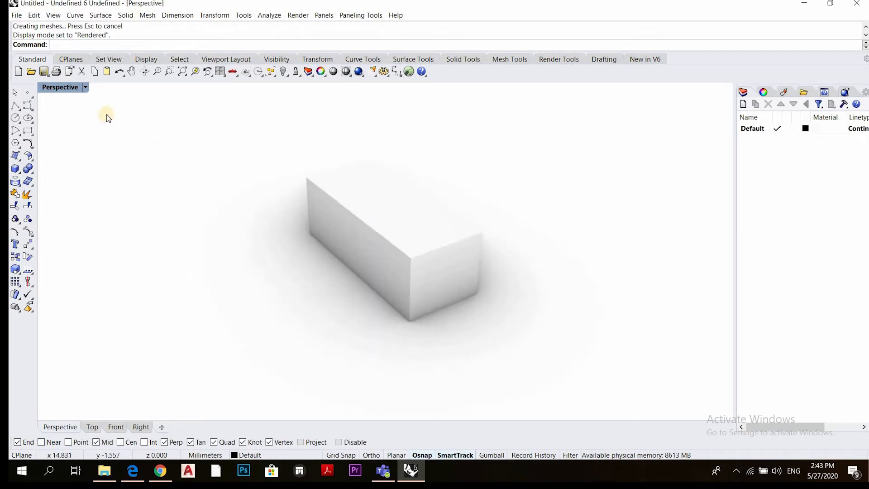
Change the Perspective viewport's display mode to Ghosted and view the box's hidden faces
{"action": "left_click", "coordinate": [85, 87]}
{"action": "left_click", "coordinate": [72, 146]}
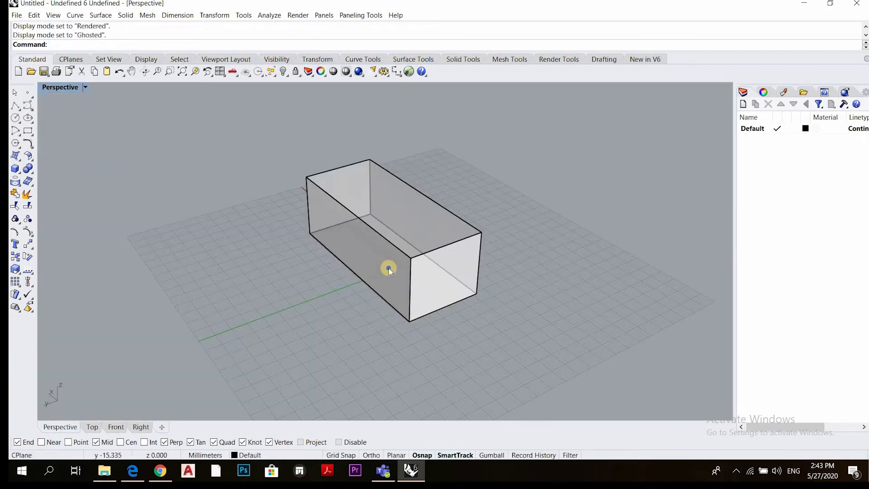
{"action": "right_click_drag", "start_coordinate": [387, 267], "coordinate": [394, 243]}
Switch the Perspective viewport to the X-Ray display mode and inspect the box's edges from different angles
{"action": "left_click", "coordinate": [85, 88]}
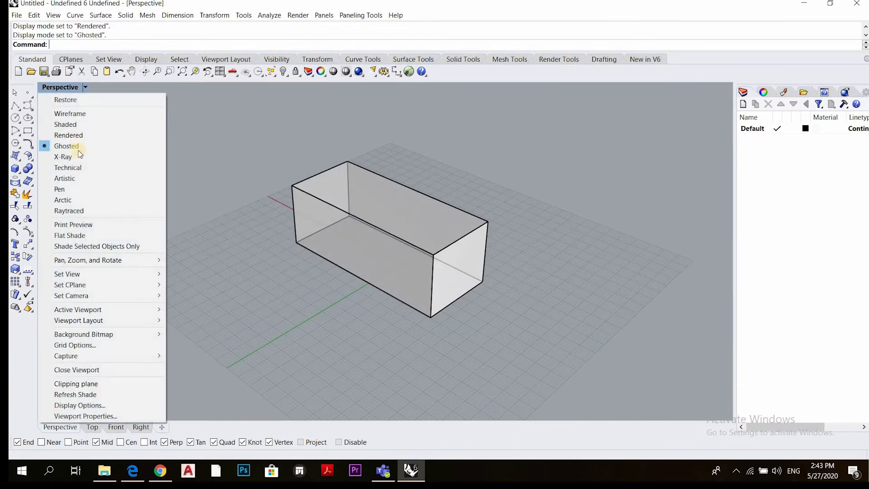
{"action": "left_click", "coordinate": [74, 157]}
{"action": "right_click_drag", "start_coordinate": [359, 228], "coordinate": [415, 269]}
{"action": "right_click_drag", "start_coordinate": [122, 200], "coordinate": [181, 124]}
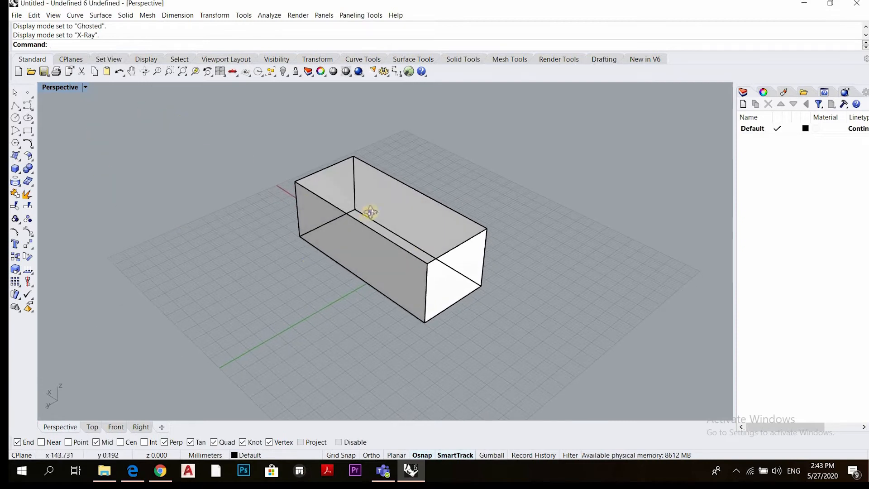
{"action": "right_click_drag", "start_coordinate": [370, 212], "coordinate": [398, 208]}
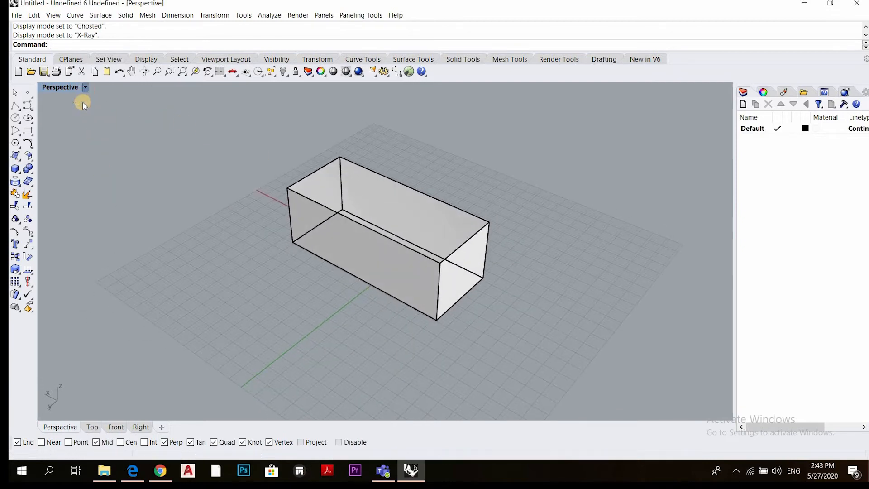
Set the Perspective viewport's display mode to Technical and examine the box's visible and hidden lines
{"action": "left_click", "coordinate": [84, 88]}
{"action": "key", "text": "Return"}
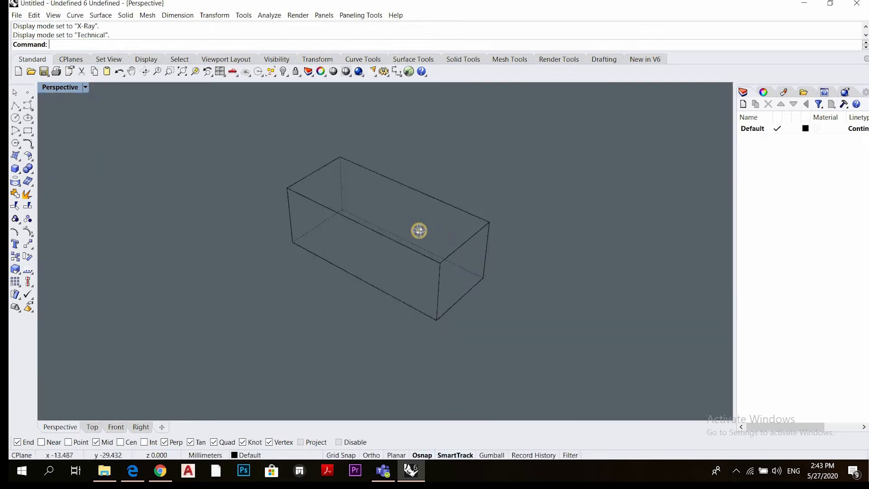
{"action": "right_click_drag", "start_coordinate": [416, 230], "coordinate": [342, 224]}
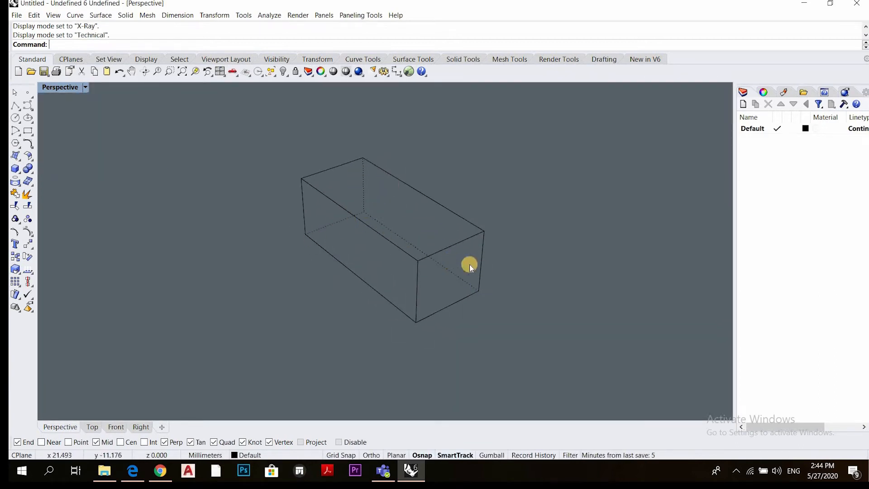
{"action": "right_click_drag", "start_coordinate": [448, 233], "coordinate": [362, 242]}
Change the Perspective viewport's display mode to Artistic and view the box from another angle
{"action": "left_click", "coordinate": [86, 88]}
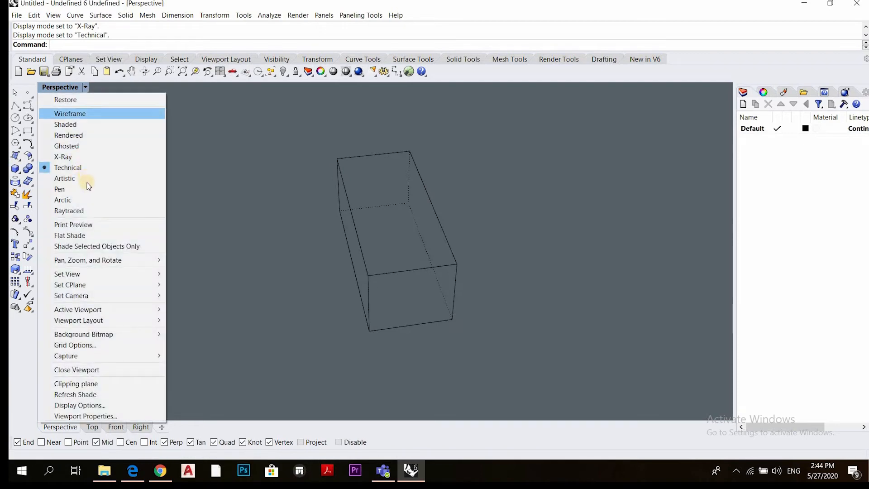
{"action": "left_click", "coordinate": [89, 186]}
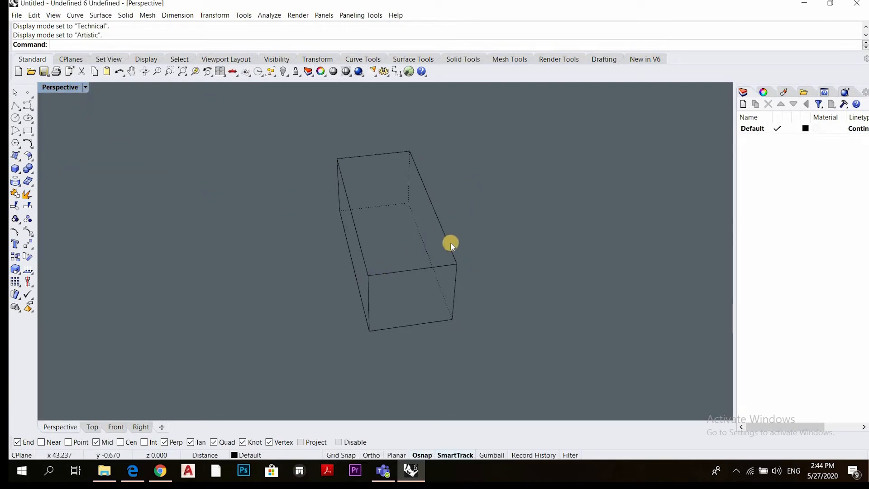
{"action": "mouse_move", "coordinate": [451, 243]}
{"action": "right_mouse_down"}
{"action": "mouse_move", "coordinate": [372, 286]}
{"action": "mouse_move", "coordinate": [449, 235]}
{"action": "mouse_move", "coordinate": [294, 254]}
{"action": "mouse_move", "coordinate": [307, 270]}
{"action": "mouse_move", "coordinate": [446, 266]}
{"action": "mouse_move", "coordinate": [520, 278]}
{"action": "mouse_move", "coordinate": [470, 271]}
{"action": "right_mouse_up"}
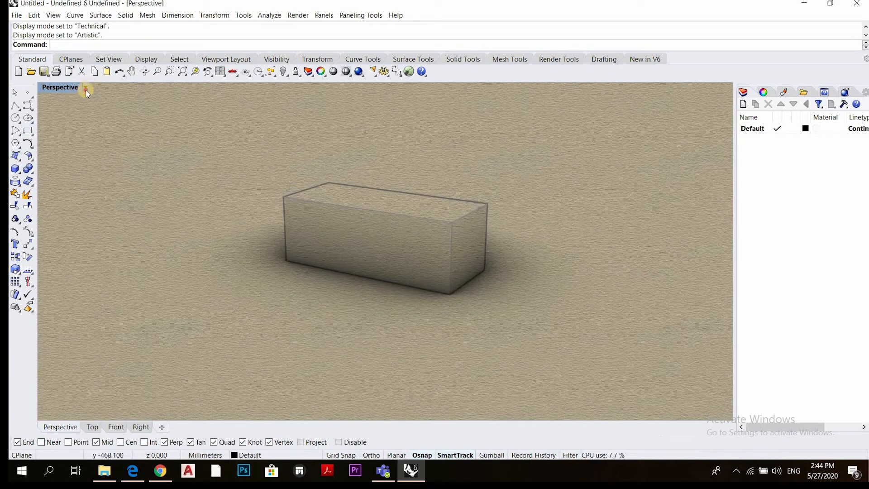
Maximize the Perspective viewport from the four-view layout and view its empty construction grid from several angles
{"action": "left_click", "coordinate": [71, 122]}
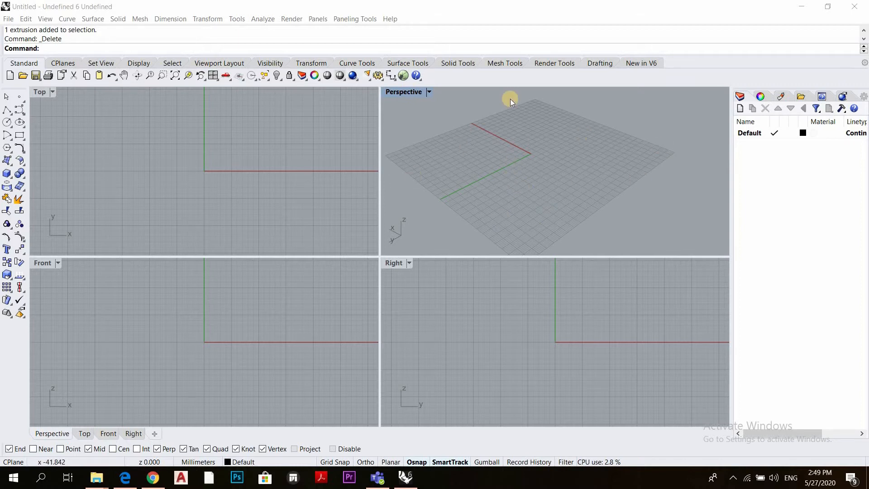
{"action": "left_click", "coordinate": [412, 93]}
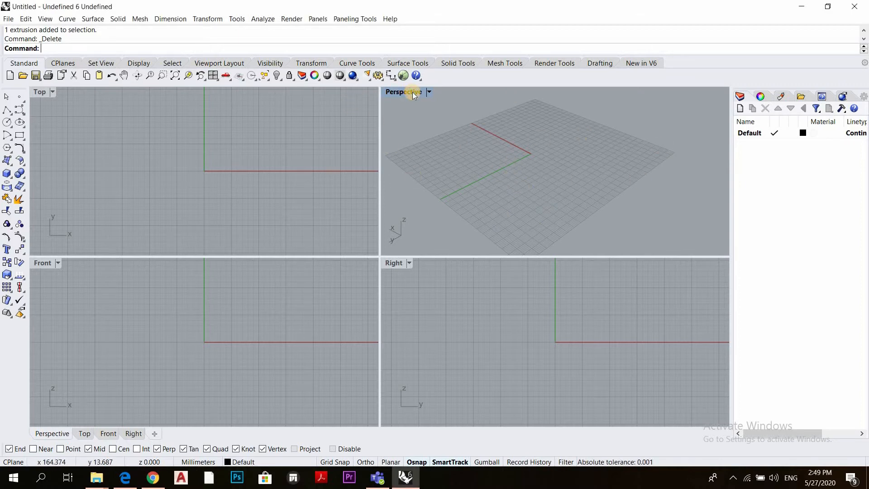
{"action": "double_click", "coordinate": [413, 96]}
{"action": "scroll", "coordinate": [354, 232], "scroll_direction": "down", "scroll_amount": 3}
{"action": "right_click_drag", "start_coordinate": [353, 231], "coordinate": [269, 198]}
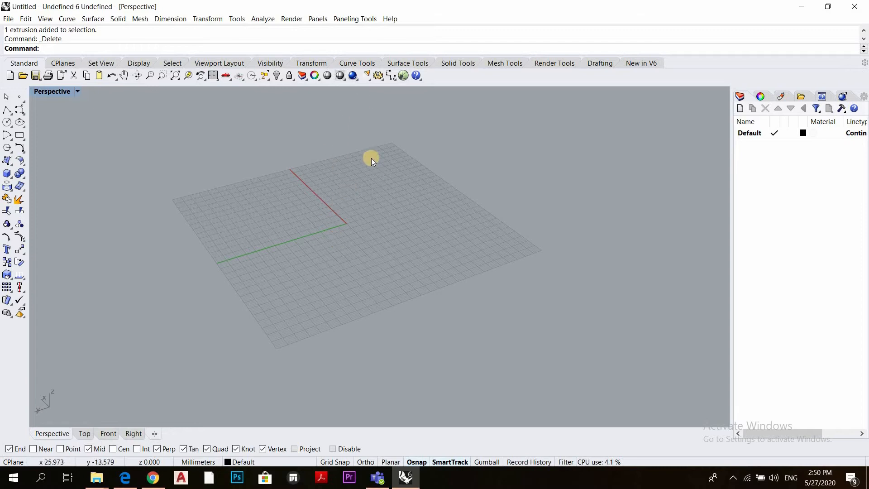
{"action": "right_click_drag", "start_coordinate": [355, 214], "coordinate": [443, 216]}
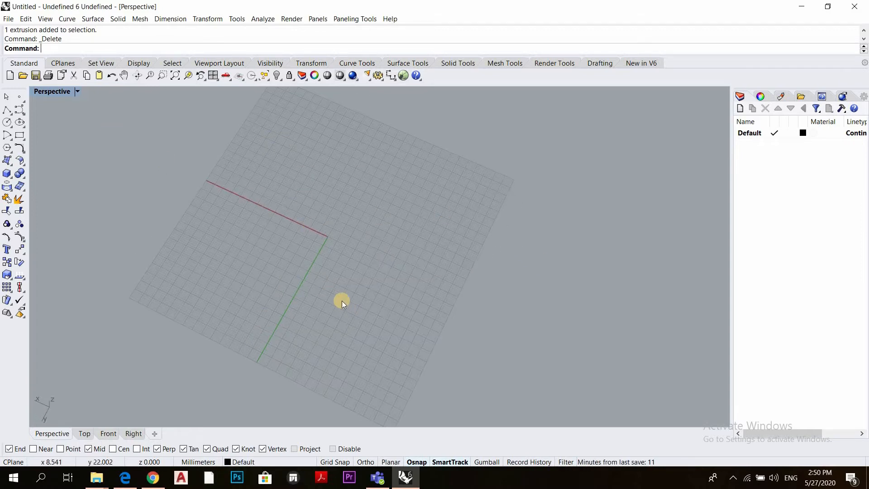
{"action": "right_click_drag", "start_coordinate": [341, 300], "coordinate": [258, 235]}
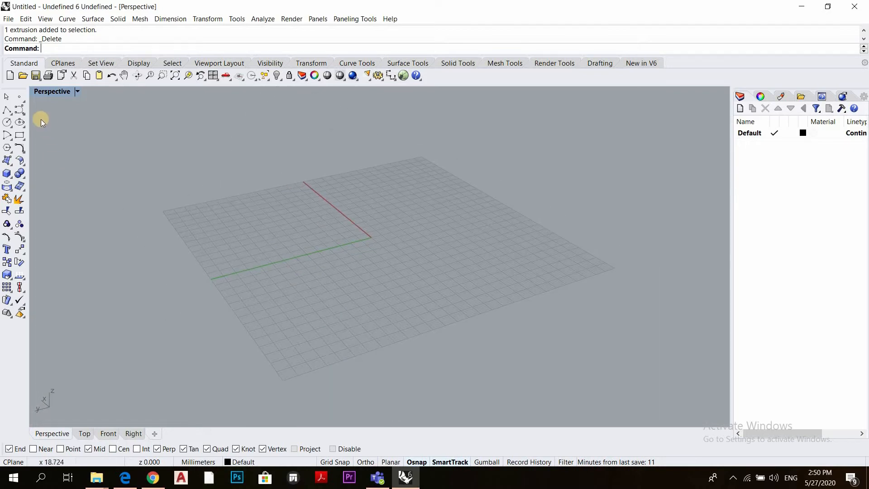
Place one single point on the grid beyond the red axis in the Perspective view
{"action": "left_click", "coordinate": [20, 99]}
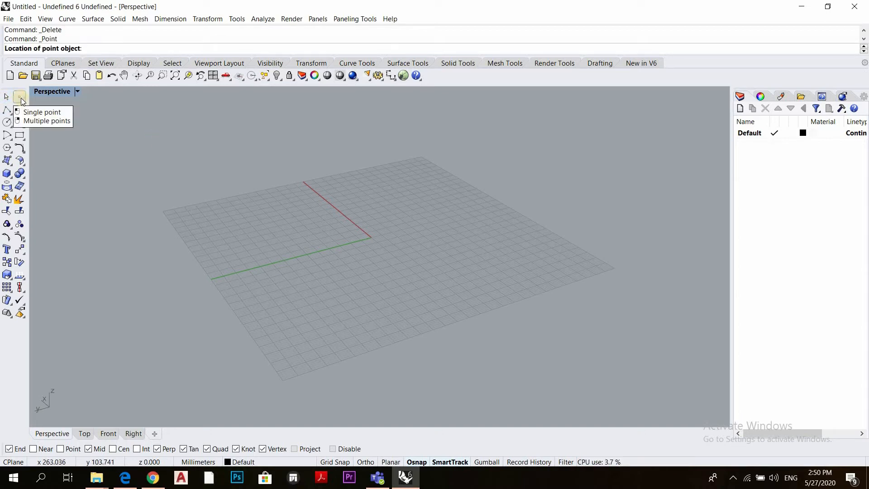
{"action": "left_click", "coordinate": [312, 152]}
{"action": "left_click", "coordinate": [408, 208]}
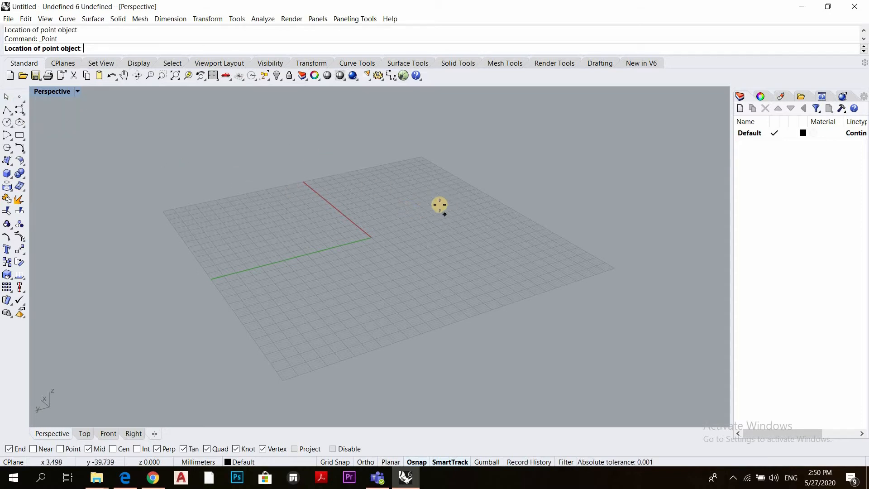
{"action": "left_click", "coordinate": [440, 204]}
{"action": "scroll", "coordinate": [433, 197], "scroll_direction": "up", "scroll_amount": 3}
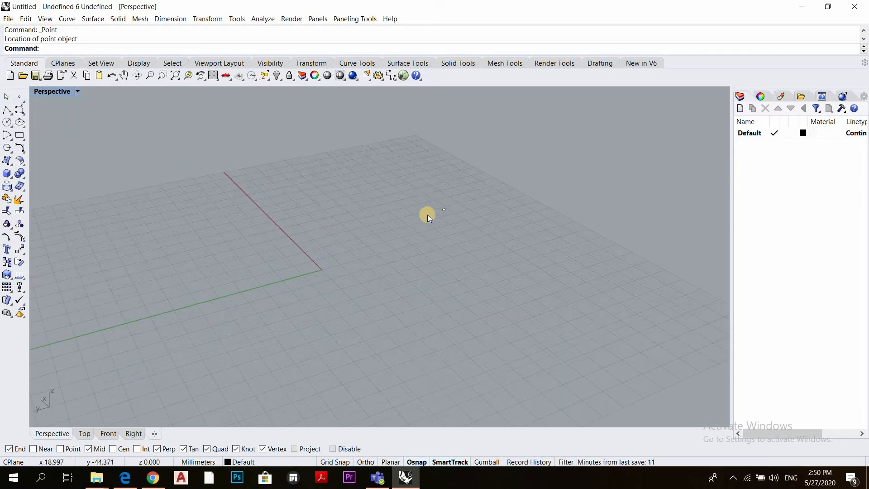
{"action": "scroll", "coordinate": [408, 213], "scroll_direction": "down", "scroll_amount": 3}
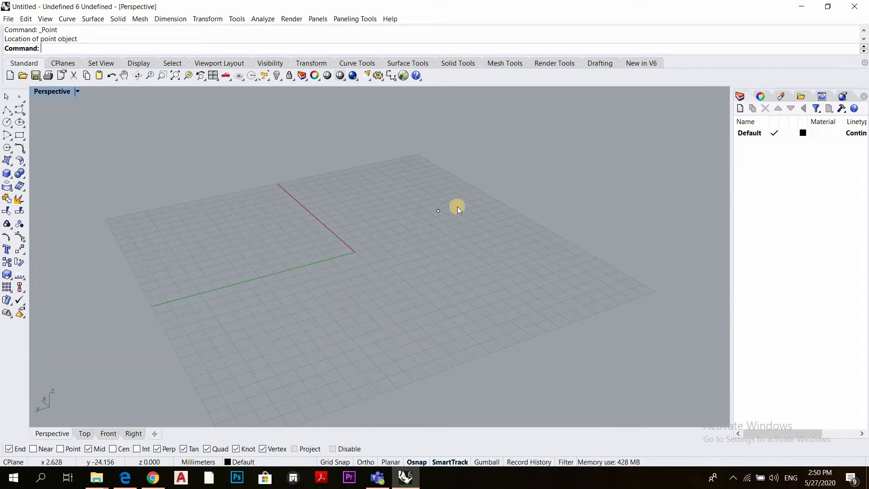
Place three more points around the red axis with the Multiple points command and finish the command
{"action": "right_click", "coordinate": [20, 98]}
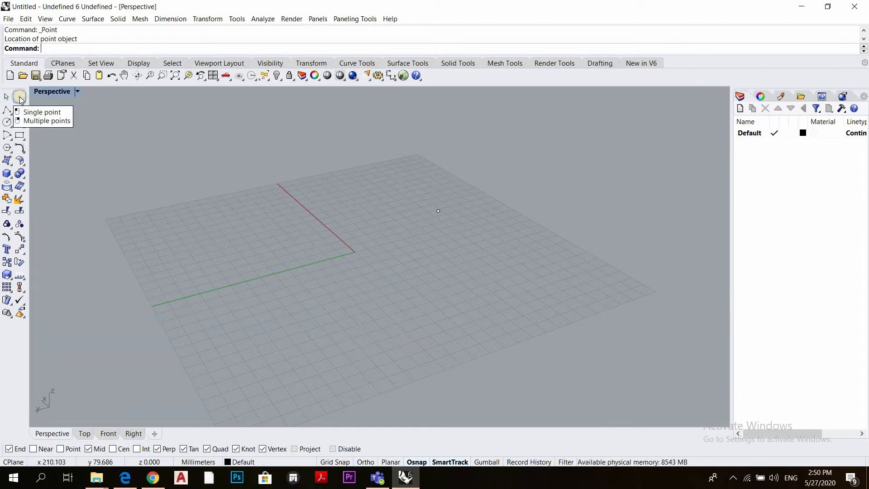
{"action": "left_click", "coordinate": [372, 207]}
{"action": "left_click", "coordinate": [311, 200]}
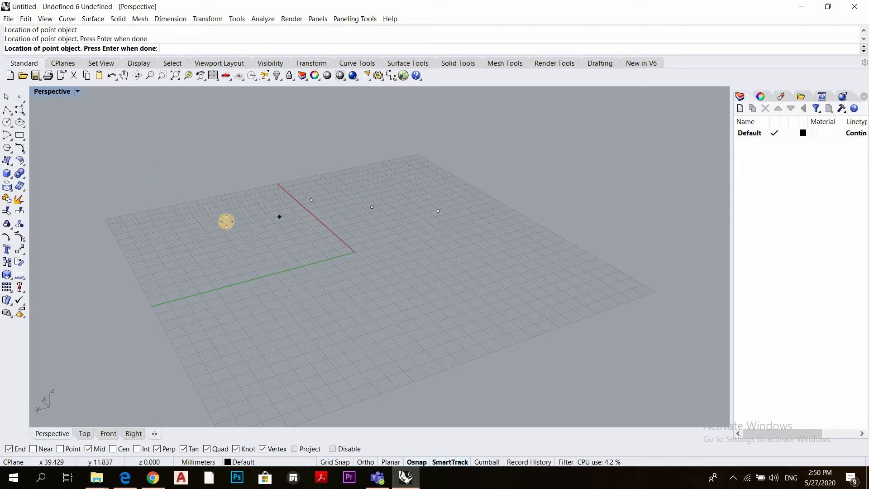
{"action": "left_click", "coordinate": [280, 216]}
{"action": "scroll", "coordinate": [389, 222], "scroll_direction": "down", "scroll_amount": 4}
{"action": "right_click_drag", "start_coordinate": [363, 193], "coordinate": [324, 186]}
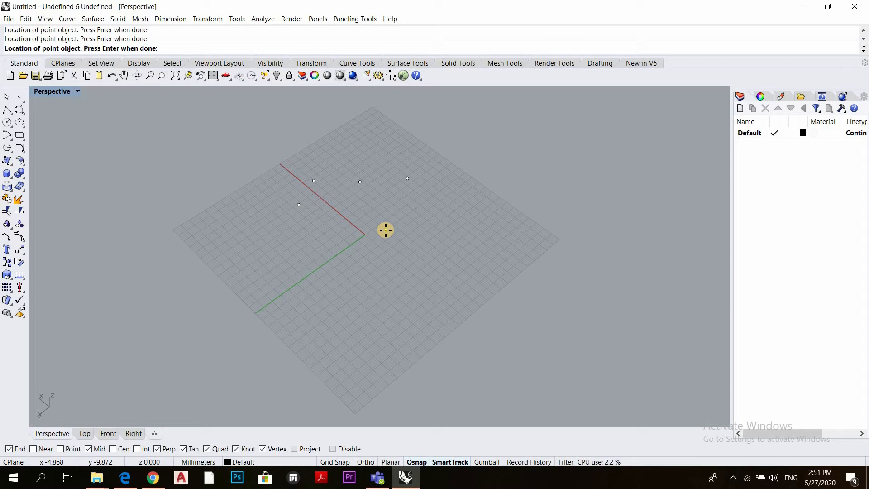
{"action": "right_click_drag", "start_coordinate": [389, 238], "coordinate": [379, 220]}
{"action": "key", "text": "Return"}
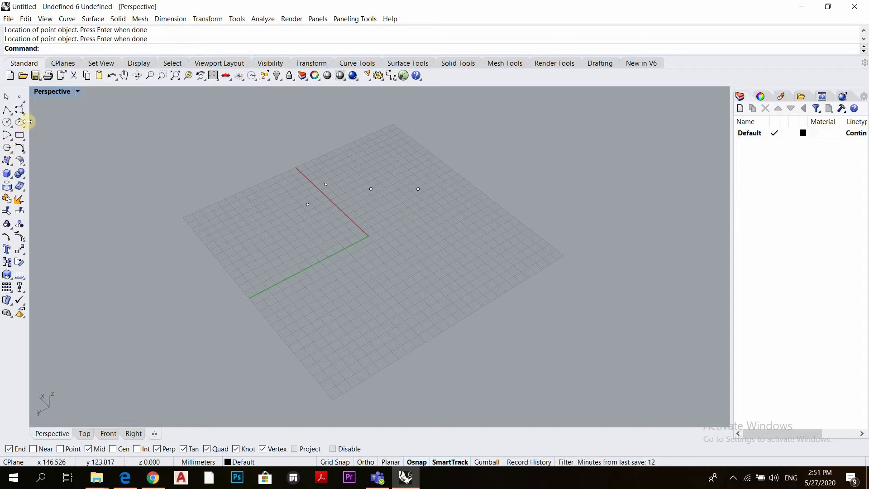
Look through the additional point creation tools, including Extract points
{"action": "left_click", "coordinate": [23, 103]}
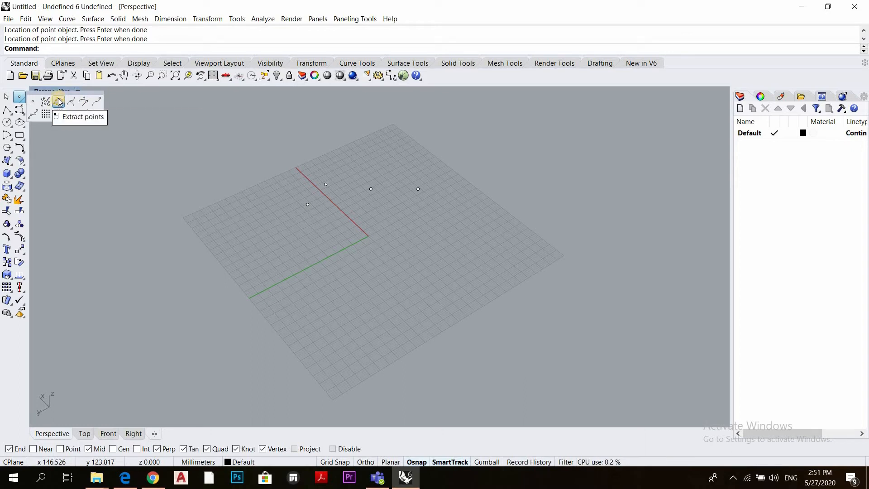
{"action": "left_click", "coordinate": [154, 108]}
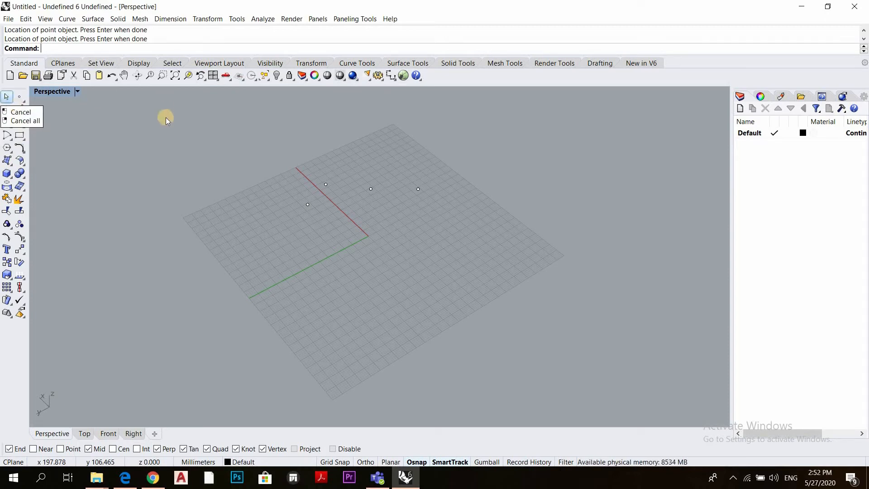
Draw a single straight line across the green axis with the Line command
{"action": "type", "text": "Line"}
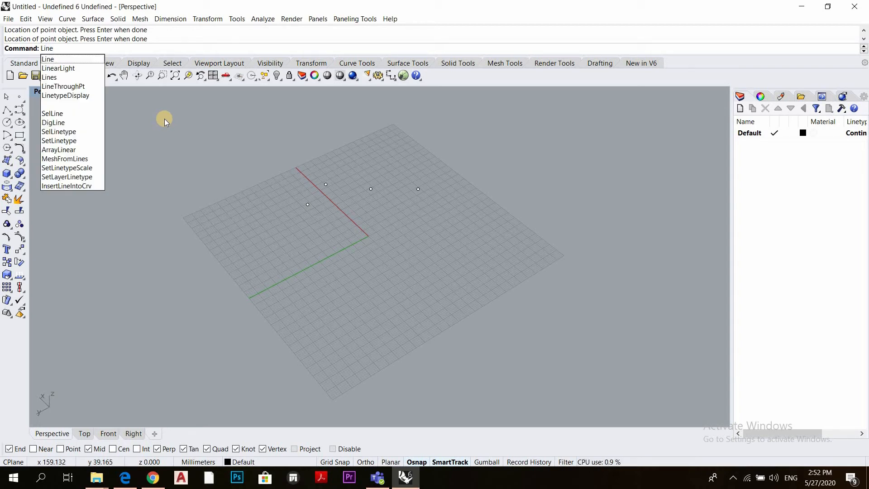
{"action": "key", "text": "Return"}
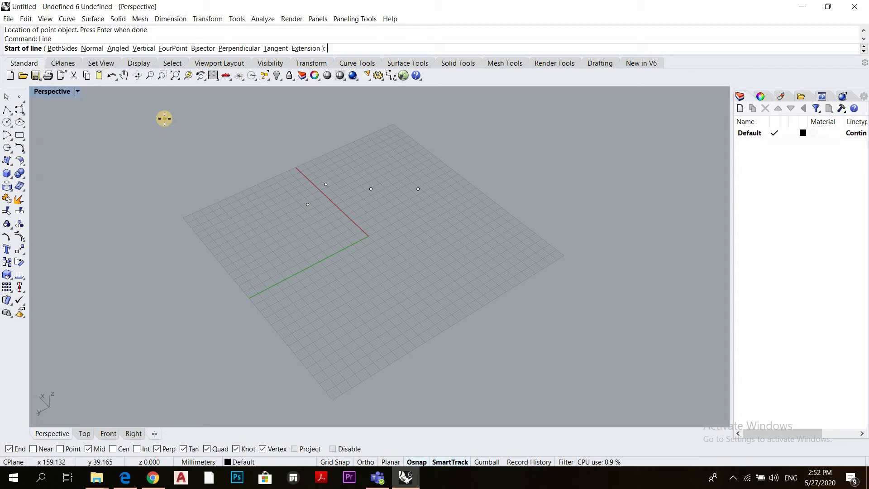
{"action": "left_click", "coordinate": [296, 260]}
{"action": "left_click", "coordinate": [448, 238]}
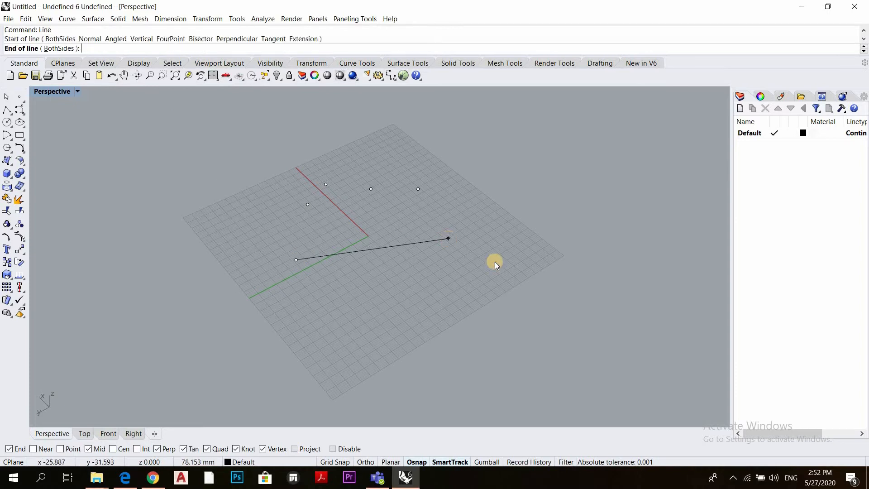
Draw an open six-segment polyline in front of the single line, extending past the grid's edge
{"action": "left_click", "coordinate": [7, 110]}
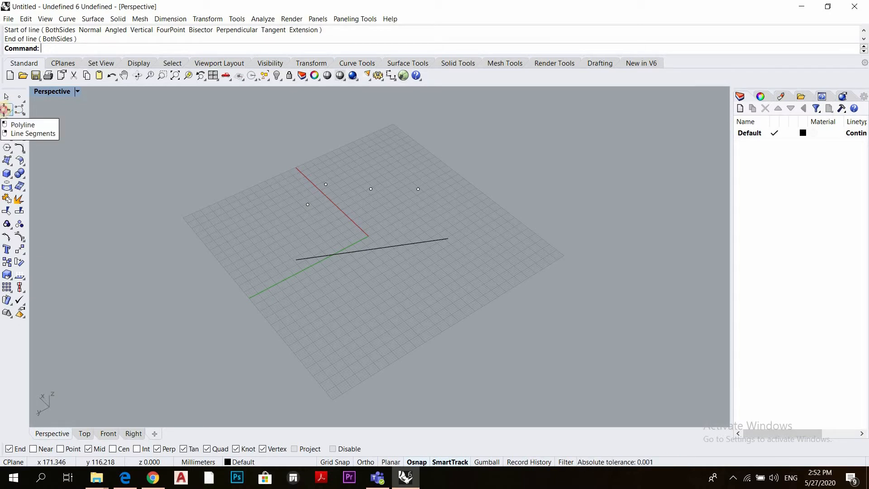
{"action": "left_click", "coordinate": [6, 112]}
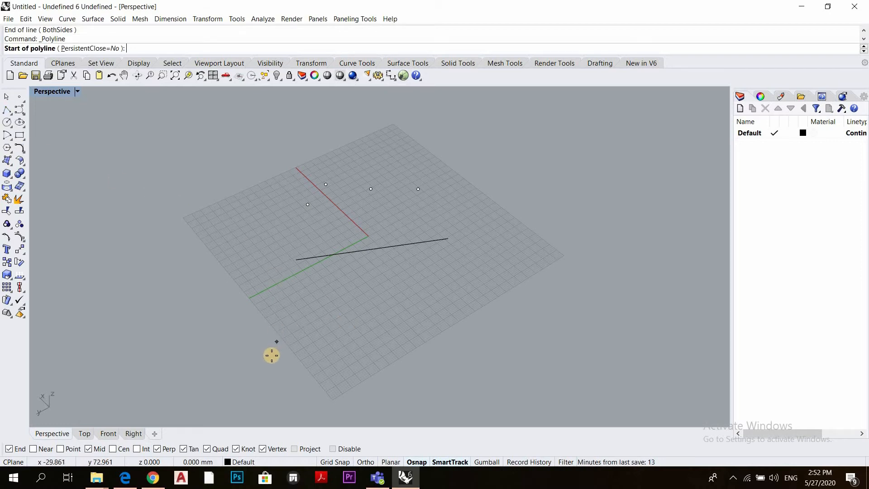
{"action": "left_click", "coordinate": [254, 345]}
{"action": "left_click", "coordinate": [449, 278]}
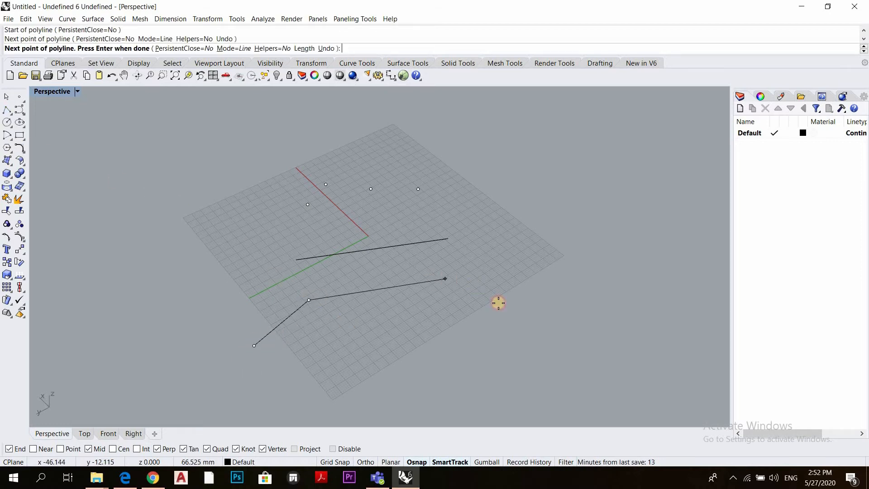
{"action": "left_click", "coordinate": [500, 303]}
{"action": "left_click", "coordinate": [592, 289]}
{"action": "left_click", "coordinate": [620, 230]}
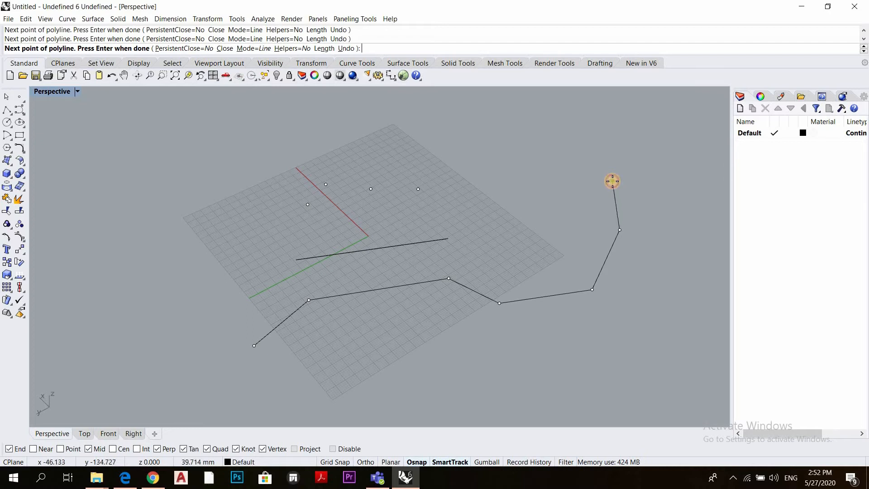
{"action": "key", "text": "Return"}
{"action": "scroll", "coordinate": [519, 213], "scroll_direction": "down", "scroll_amount": 8}
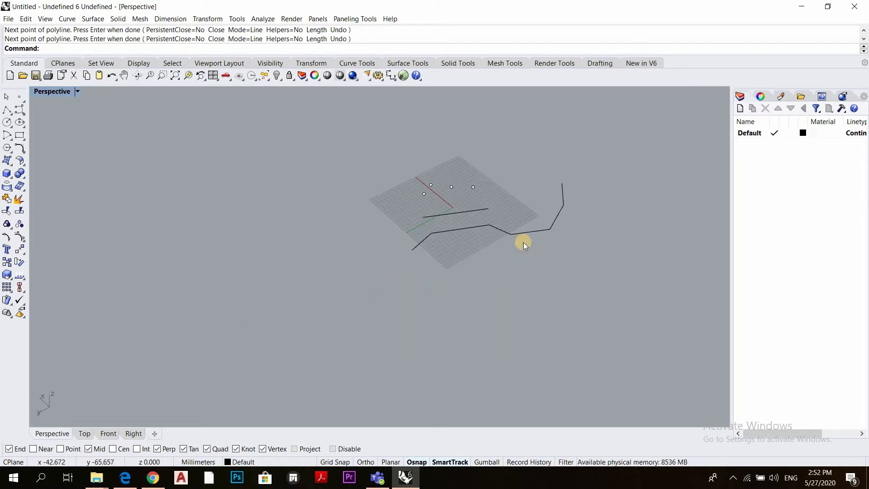
{"action": "scroll", "coordinate": [523, 240], "scroll_direction": "up", "scroll_amount": 4}
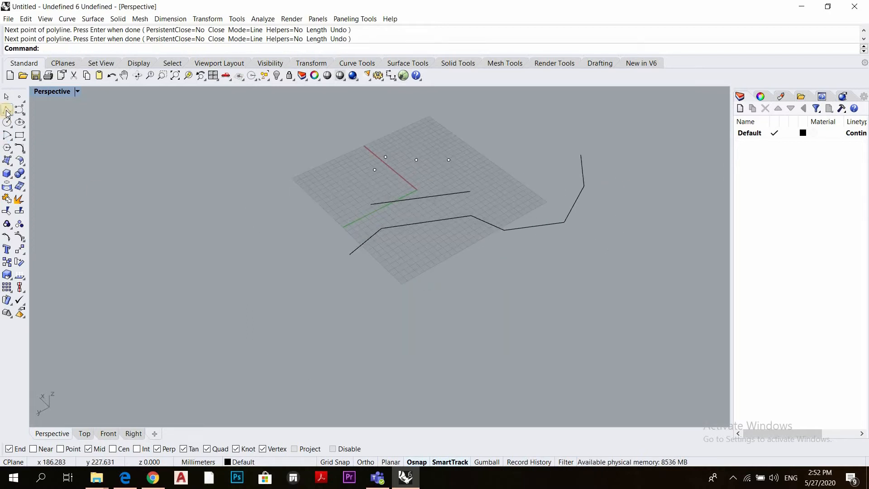
Draw a chain of seven connected segments alongside the polyline with the Line Segments command
{"action": "right_click", "coordinate": [7, 111]}
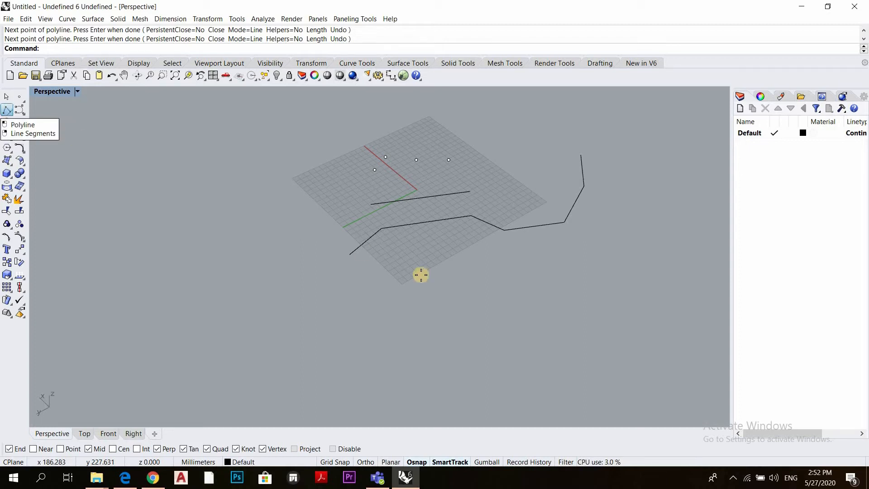
{"action": "left_click", "coordinate": [377, 276]}
{"action": "left_click", "coordinate": [396, 255]}
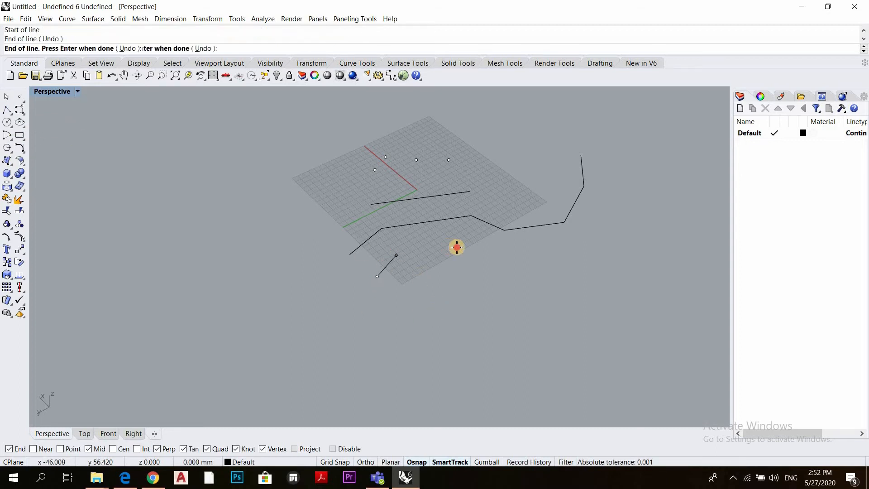
{"action": "left_click", "coordinate": [450, 247]}
{"action": "left_click", "coordinate": [515, 276]}
{"action": "left_click", "coordinate": [565, 252]}
{"action": "left_click", "coordinate": [625, 238]}
{"action": "left_click", "coordinate": [634, 189]}
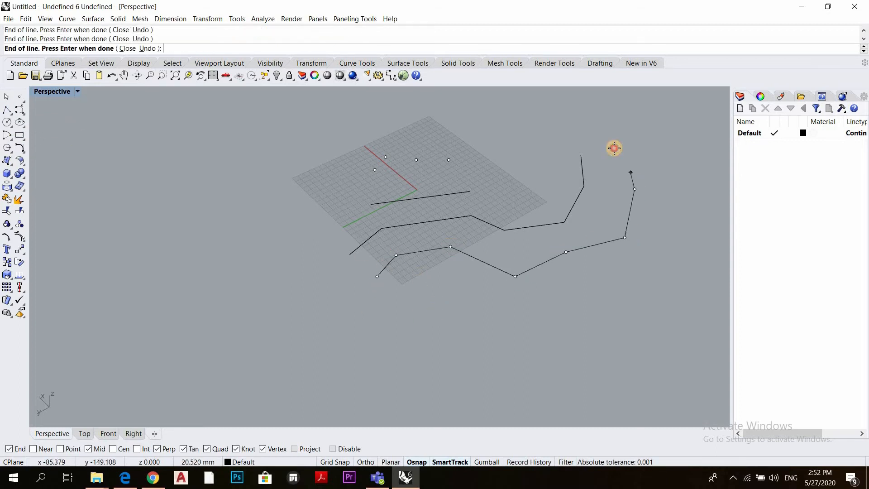
{"action": "left_click", "coordinate": [614, 148]}
{"action": "key", "text": "Return"}
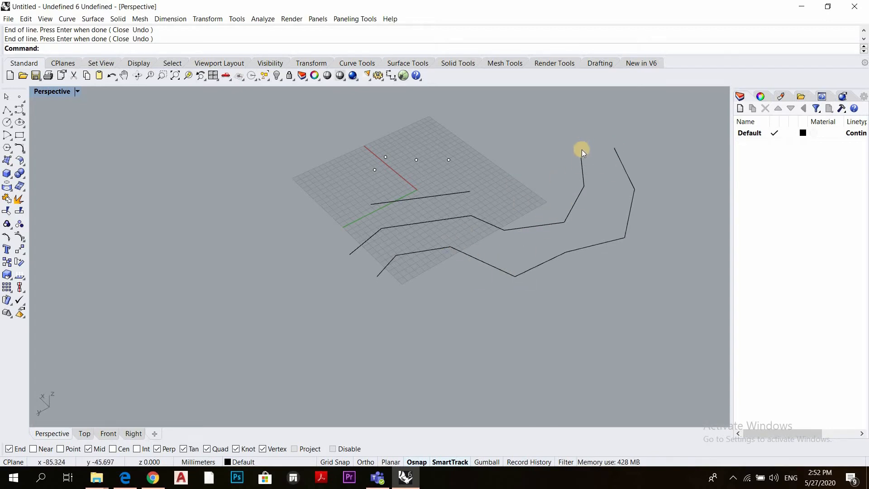
Select the polyline and several individual line segments in turn to compare how each selects, and clear the selection
{"action": "left_click", "coordinate": [386, 226]}
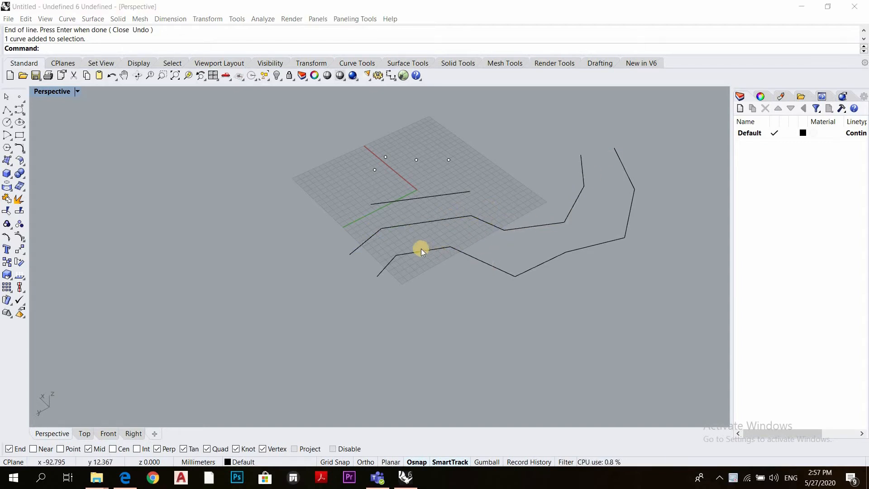
{"action": "left_click", "coordinate": [390, 260]}
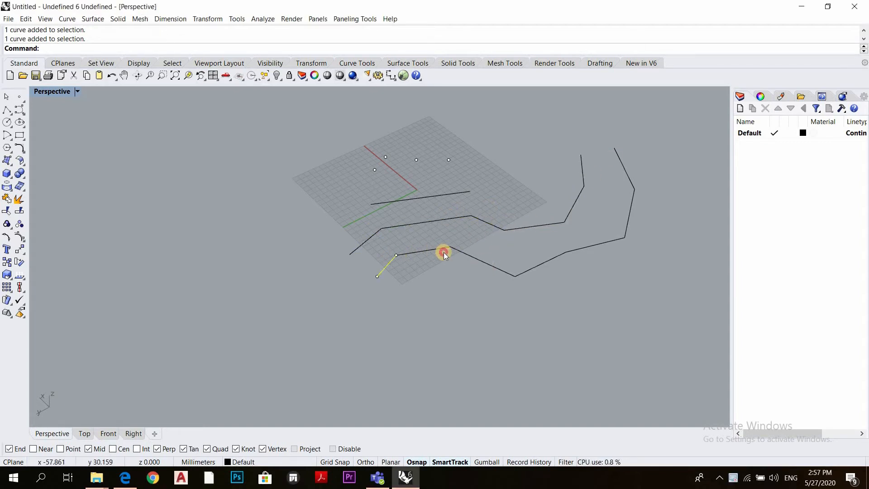
{"action": "left_click", "coordinate": [444, 251]}
{"action": "left_click", "coordinate": [486, 263]}
{"action": "left_click", "coordinate": [593, 250]}
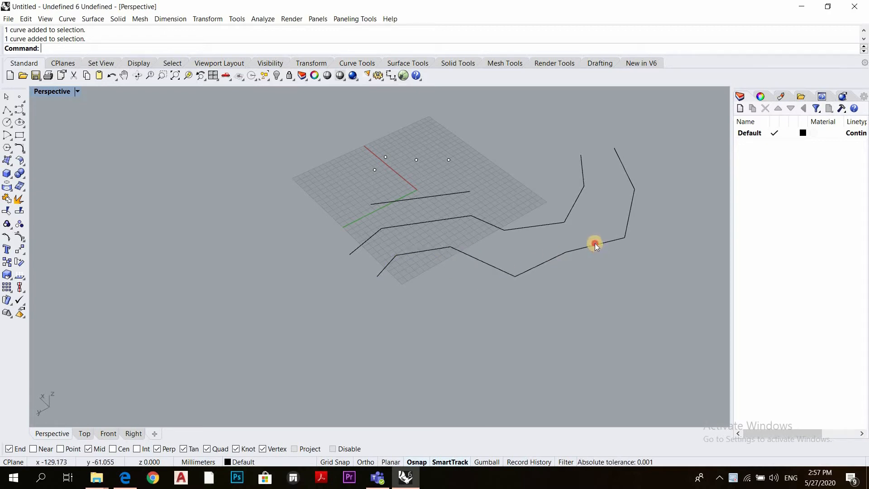
{"action": "left_click", "coordinate": [547, 261]}
{"action": "left_click", "coordinate": [491, 263]}
{"action": "left_click", "coordinate": [411, 252]}
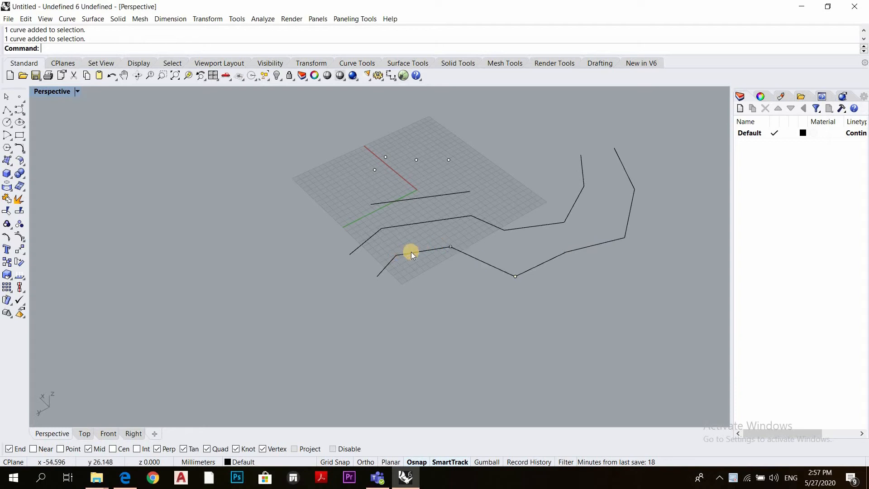
{"action": "left_click", "coordinate": [388, 264]}
{"action": "left_click", "coordinate": [401, 281]}
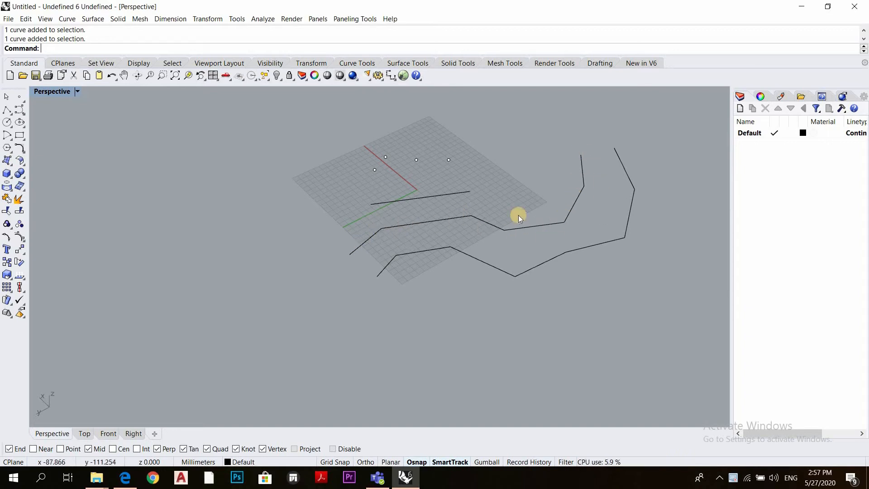
Select the single straight line that crosses the green axis
{"action": "scroll", "coordinate": [365, 212], "scroll_direction": "down", "scroll_amount": 2}
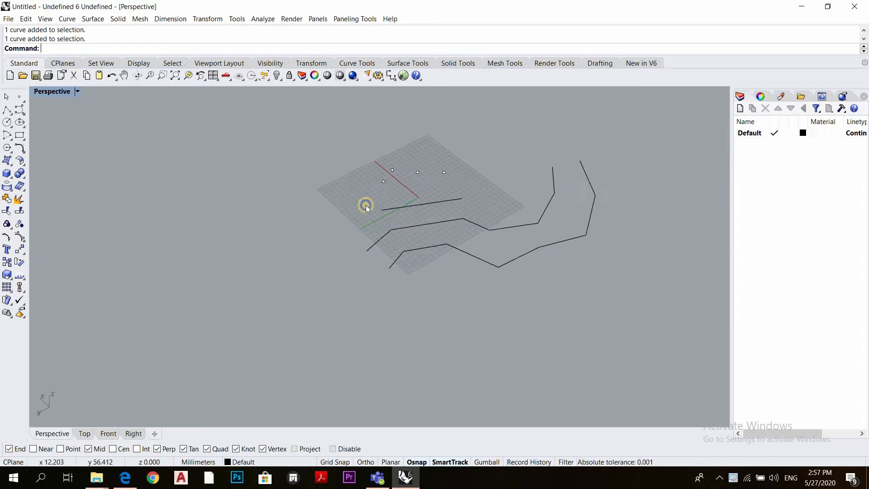
{"action": "right_click_drag", "start_coordinate": [365, 205], "coordinate": [433, 211]}
{"action": "scroll", "coordinate": [433, 199], "scroll_direction": "up", "scroll_amount": 4}
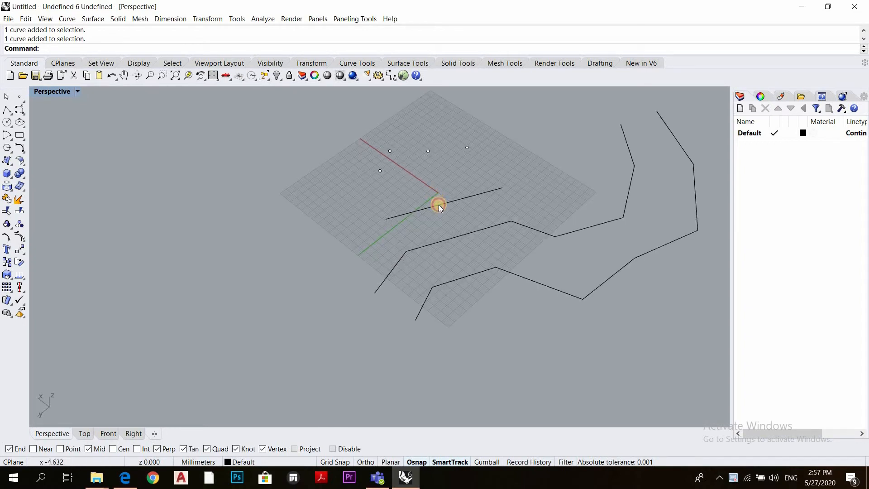
{"action": "left_click", "coordinate": [439, 204]}
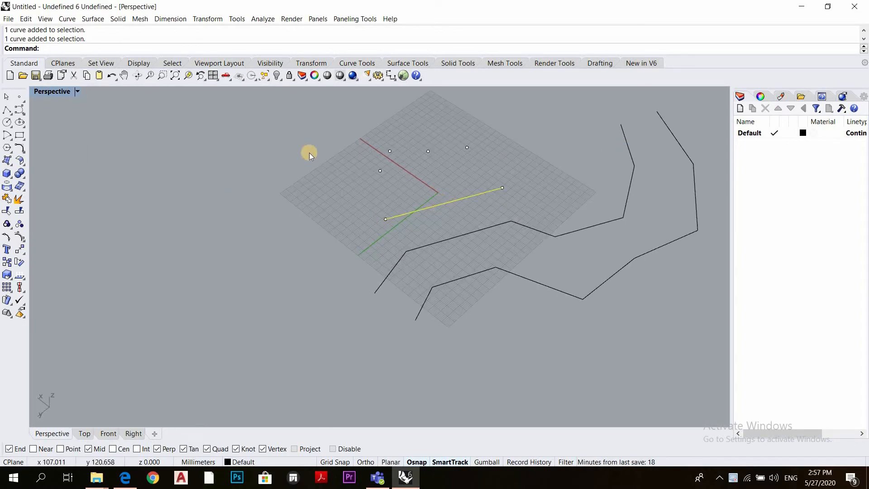
Clear the selection and draw a line from its midpoint in the empty area beside the grid, constrained to 20 mm per side
{"action": "left_click", "coordinate": [502, 192]}
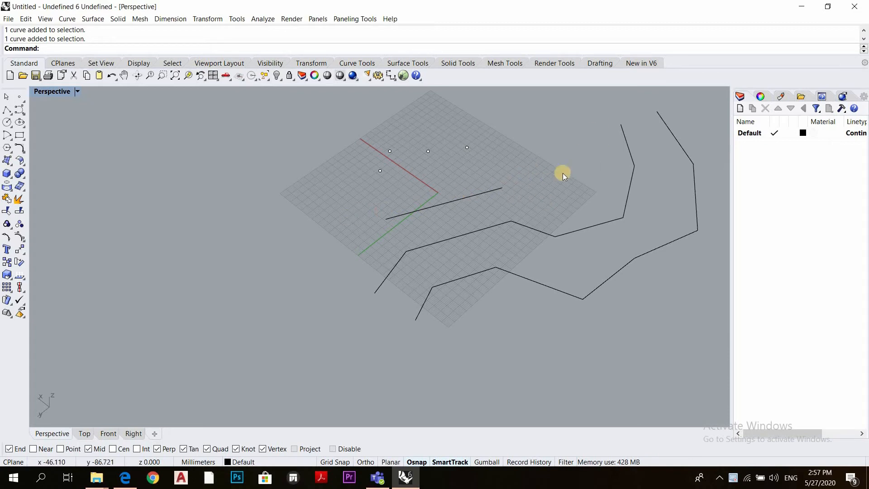
{"action": "scroll", "coordinate": [477, 205], "scroll_direction": "down", "scroll_amount": 3}
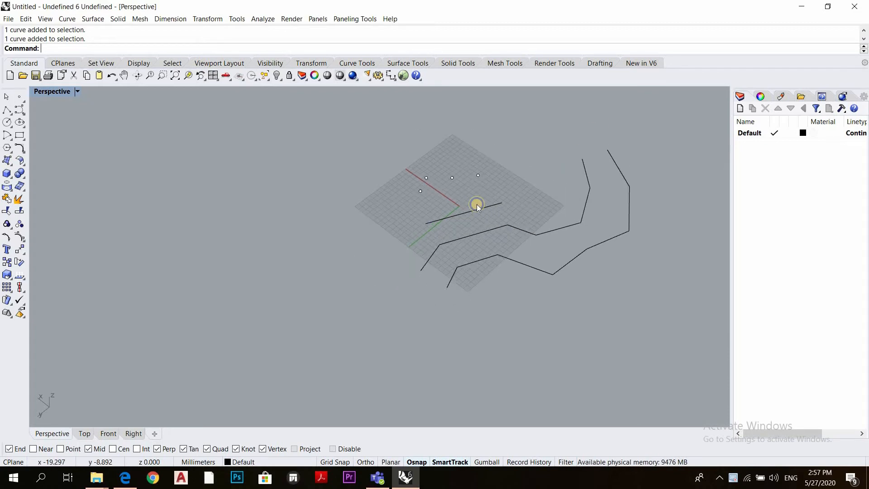
{"action": "left_click", "coordinate": [12, 116]}
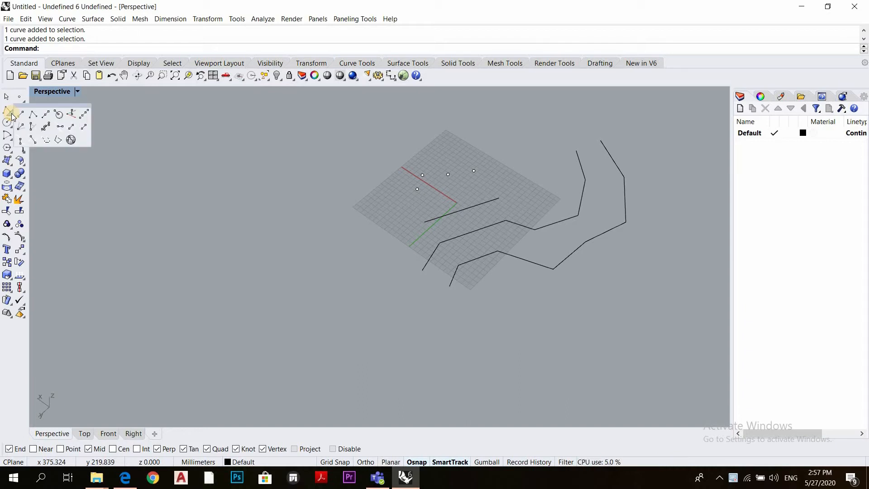
{"action": "left_click", "coordinate": [48, 115]}
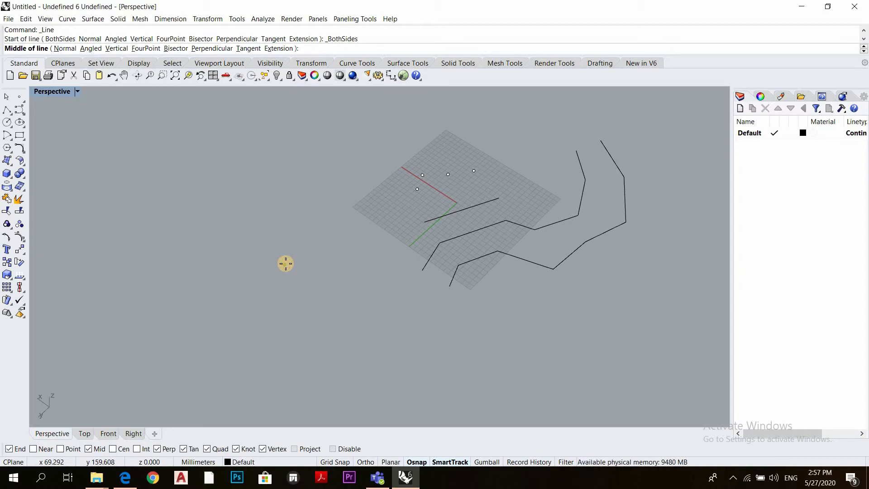
{"action": "left_click", "coordinate": [284, 264]}
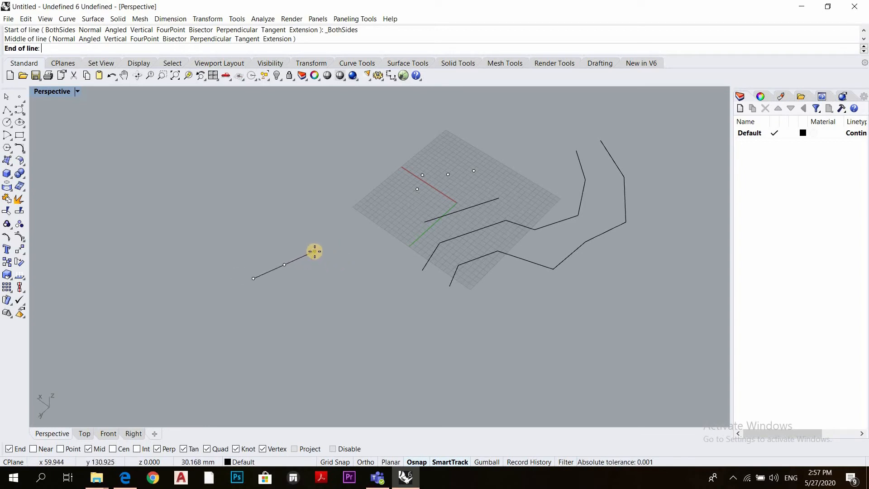
{"action": "type", "text": "21"}
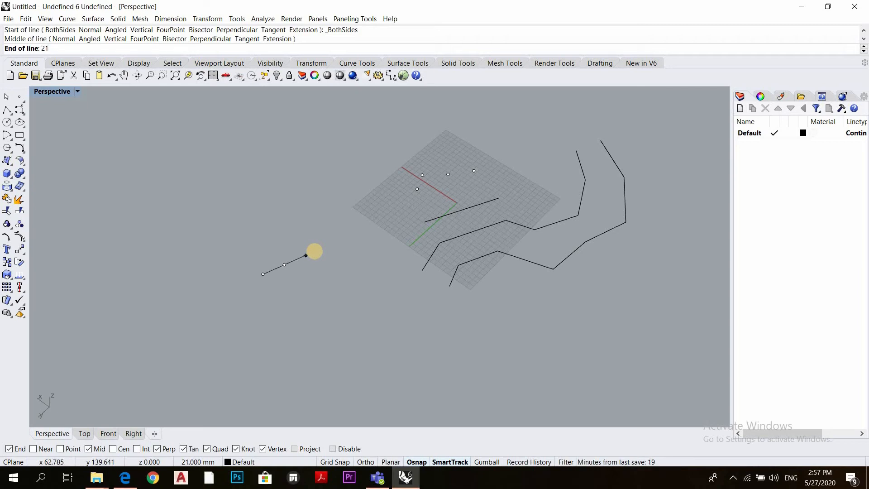
{"action": "key", "text": "BackSpace"}
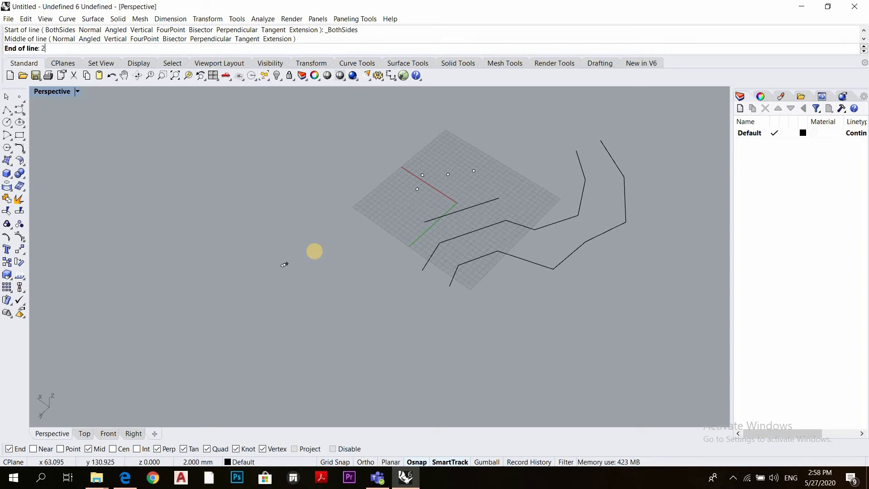
{"action": "type", "text": "0"}
{"action": "key", "text": "Return"}
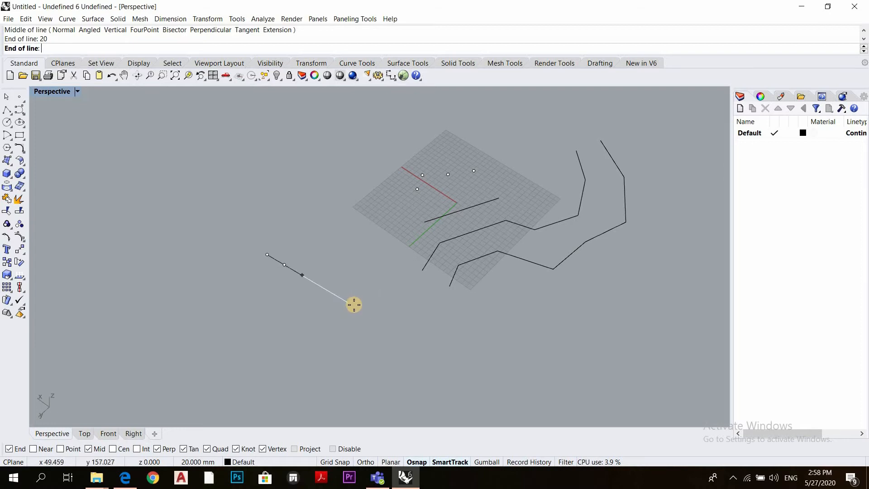
{"action": "key", "text": "F8"}
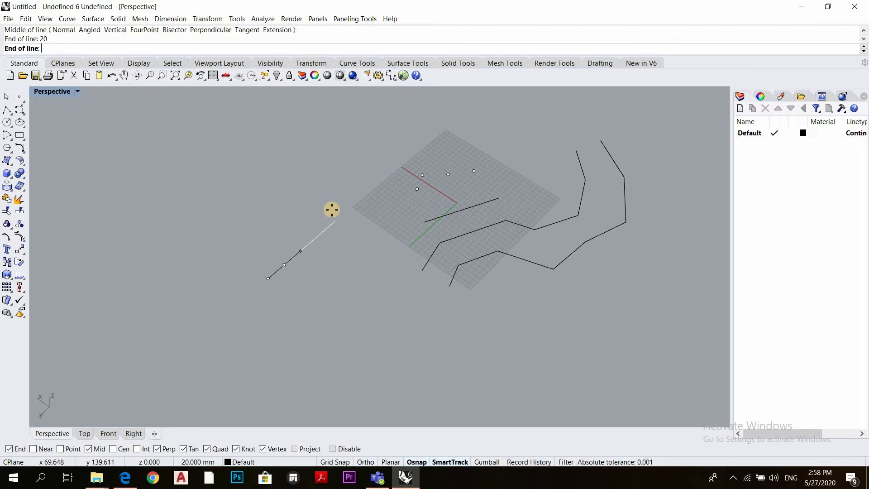
{"action": "key", "text": "F8"}
{"action": "left_click", "coordinate": [323, 308]}
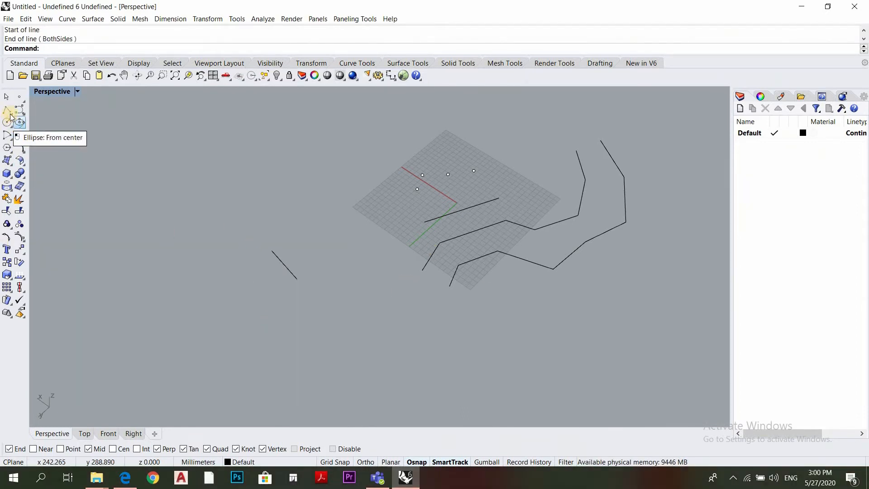
Fit a line through the four point objects on the grid with the Line through Points command
{"action": "left_click", "coordinate": [9, 112]}
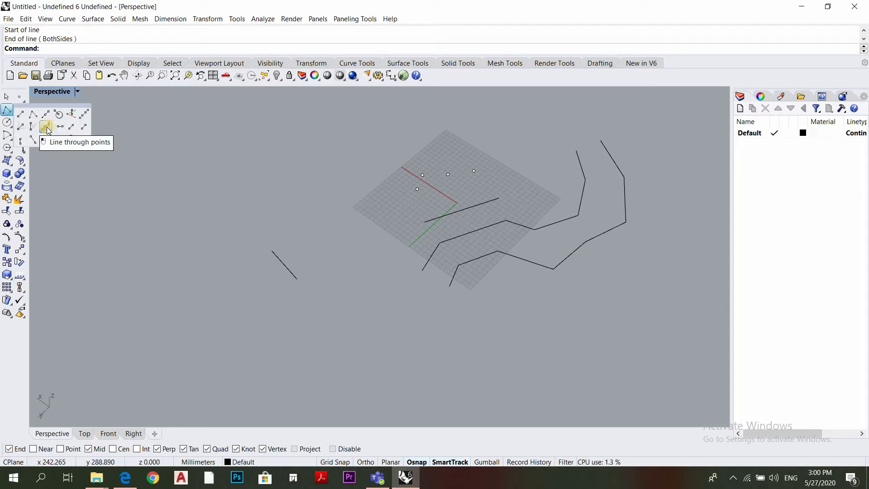
{"action": "left_click", "coordinate": [47, 129]}
{"action": "scroll", "coordinate": [463, 193], "scroll_direction": "up", "scroll_amount": 2}
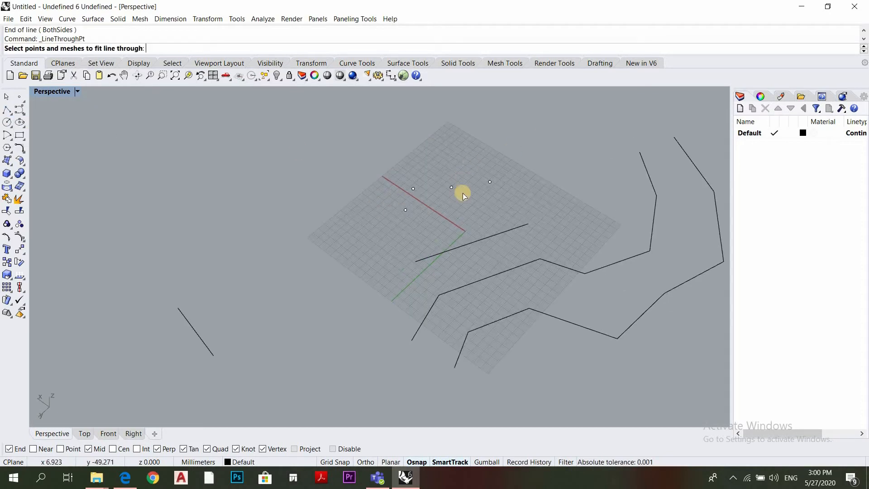
{"action": "scroll", "coordinate": [497, 134], "scroll_direction": "up", "scroll_amount": 2}
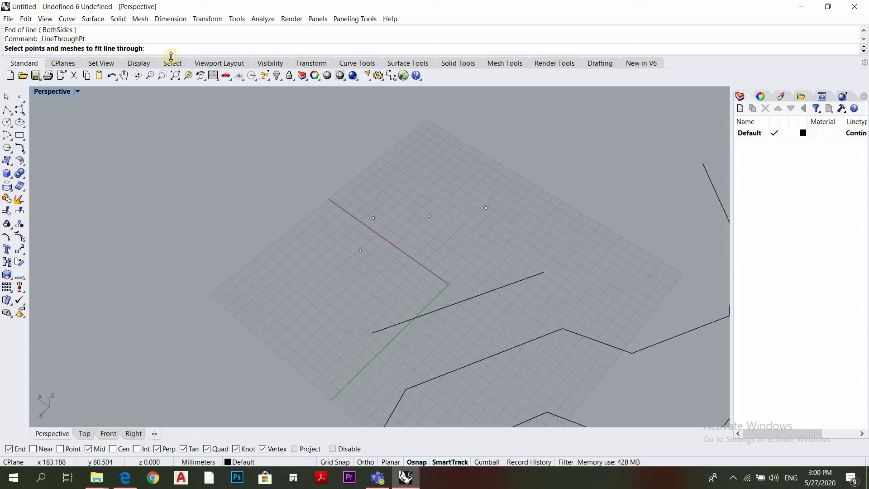
{"action": "left_click", "coordinate": [359, 251]}
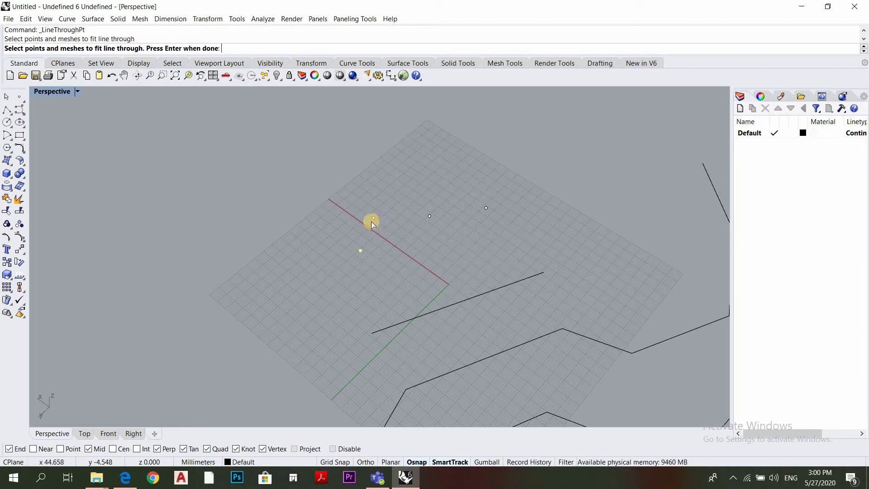
{"action": "left_click", "coordinate": [372, 219]}
{"action": "left_click", "coordinate": [430, 217]}
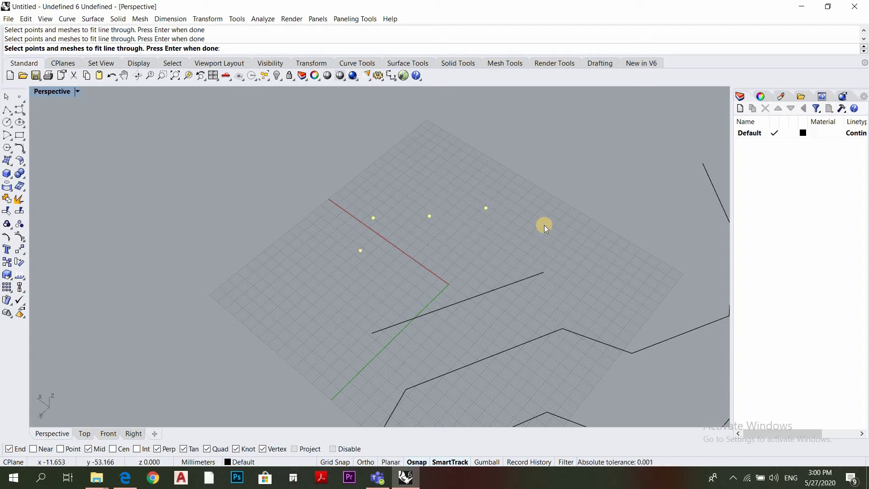
{"action": "key", "text": "Return"}
{"action": "scroll", "coordinate": [401, 218], "scroll_direction": "up", "scroll_amount": 3}
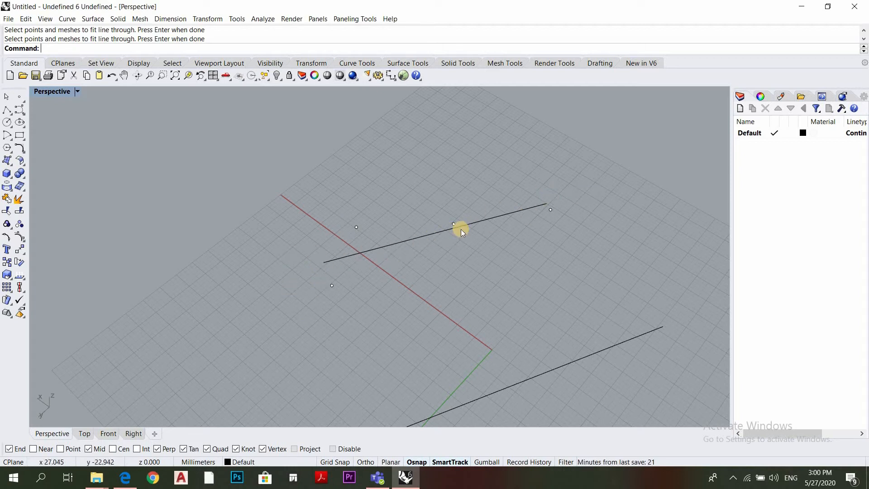
{"action": "scroll", "coordinate": [439, 265], "scroll_direction": "down", "scroll_amount": 5}
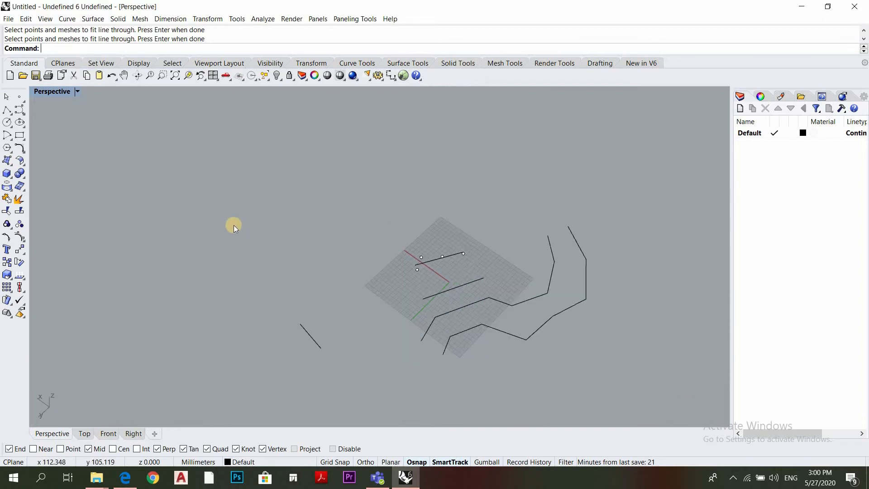
{"action": "left_click", "coordinate": [11, 112]}
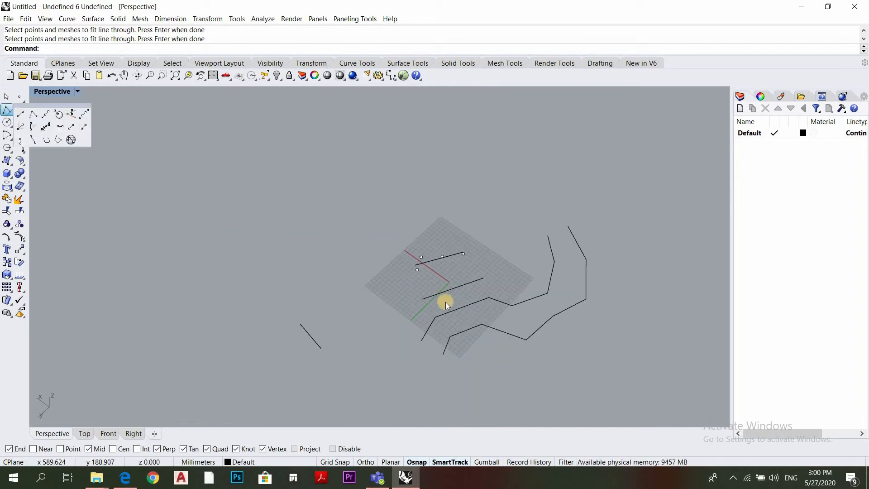
{"action": "left_click", "coordinate": [235, 216]}
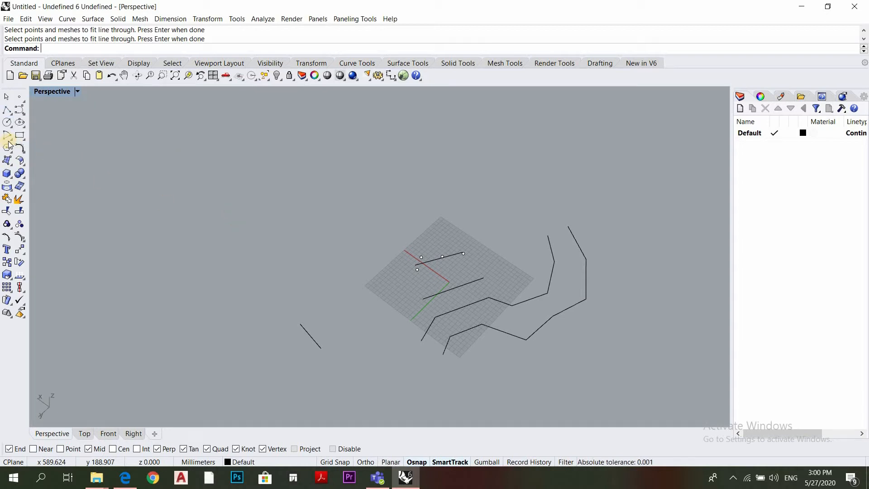
Create a sphere by center and radius in the empty area behind the grid, away from the existing lines
{"action": "left_click", "coordinate": [11, 178]}
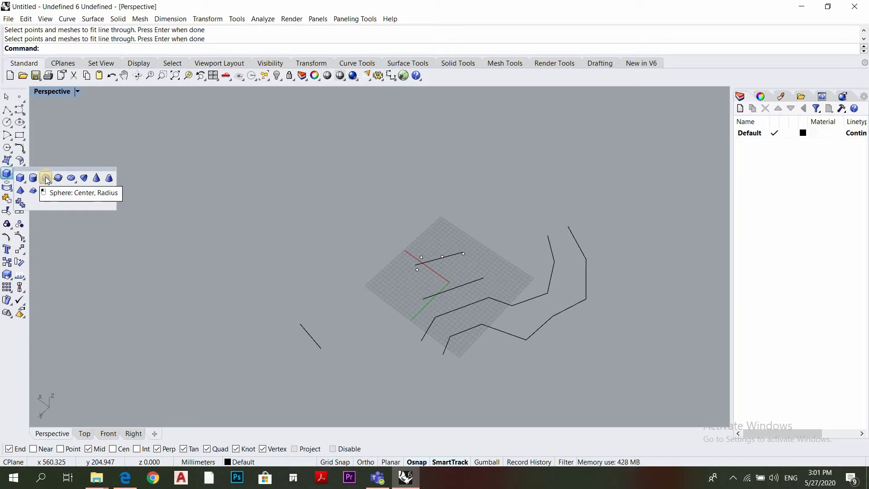
{"action": "left_click", "coordinate": [45, 178]}
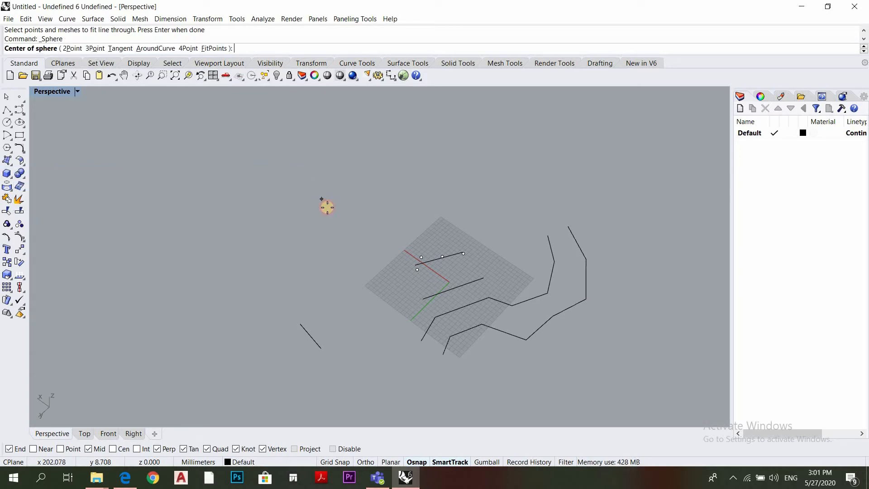
{"action": "left_click", "coordinate": [322, 199]}
{"action": "key", "text": "Return"}
{"action": "scroll", "coordinate": [312, 204], "scroll_direction": "up", "scroll_amount": 4}
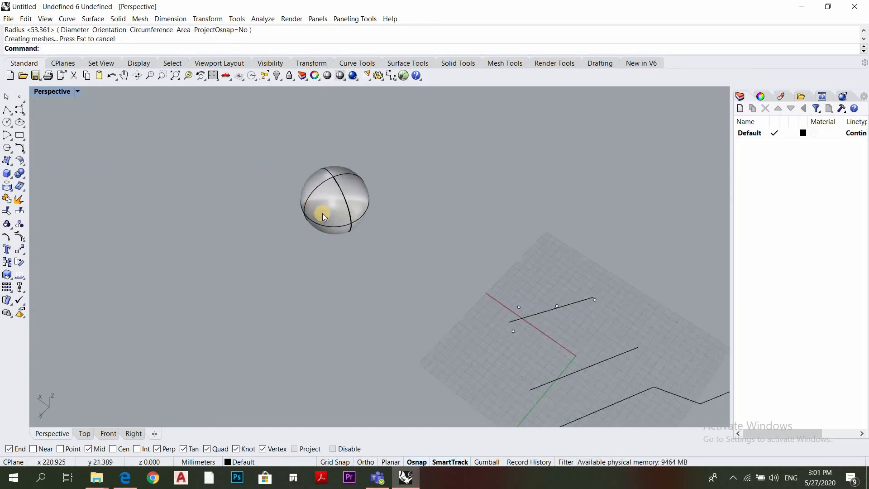
{"action": "scroll", "coordinate": [307, 218], "scroll_direction": "up", "scroll_amount": 3}
{"action": "right_click_drag", "start_coordinate": [308, 217], "coordinate": [330, 202]}
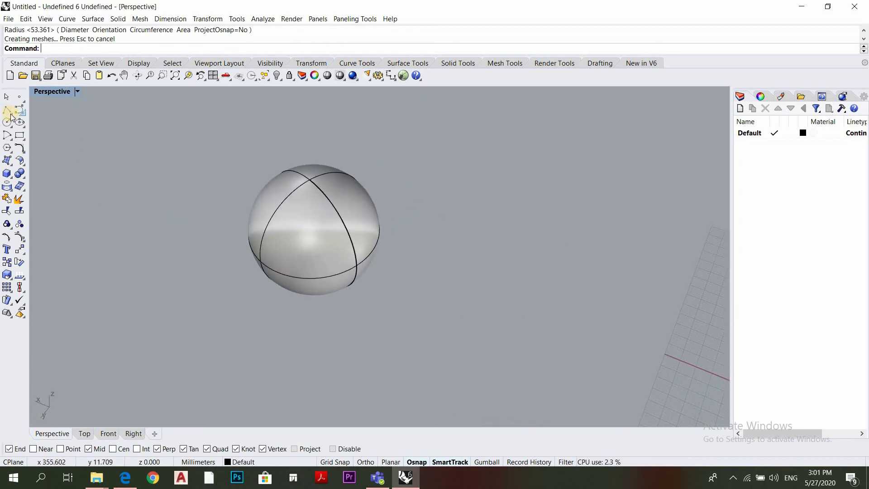
Draw a line normal to the sphere's surface, extending outward from its upper part, and examine it from several angles
{"action": "left_click", "coordinate": [12, 116]}
{"action": "left_click", "coordinate": [58, 115]}
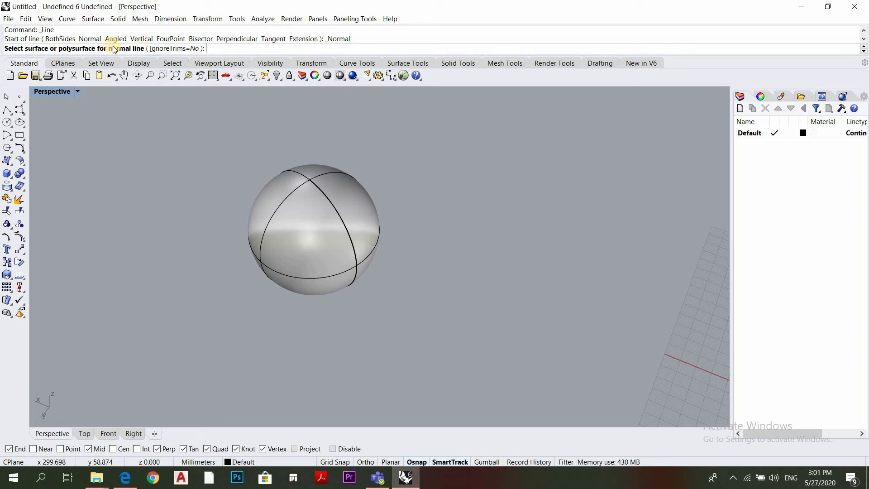
{"action": "left_click", "coordinate": [307, 202]}
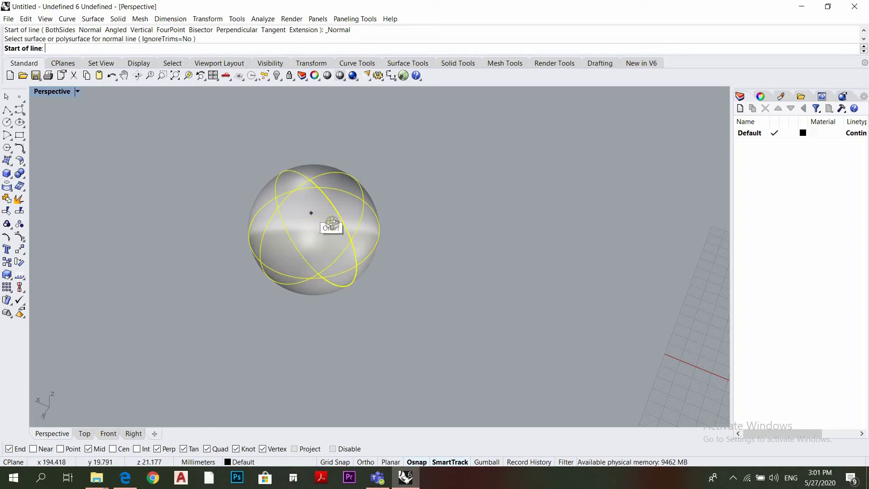
{"action": "right_click_drag", "start_coordinate": [330, 223], "coordinate": [265, 206]}
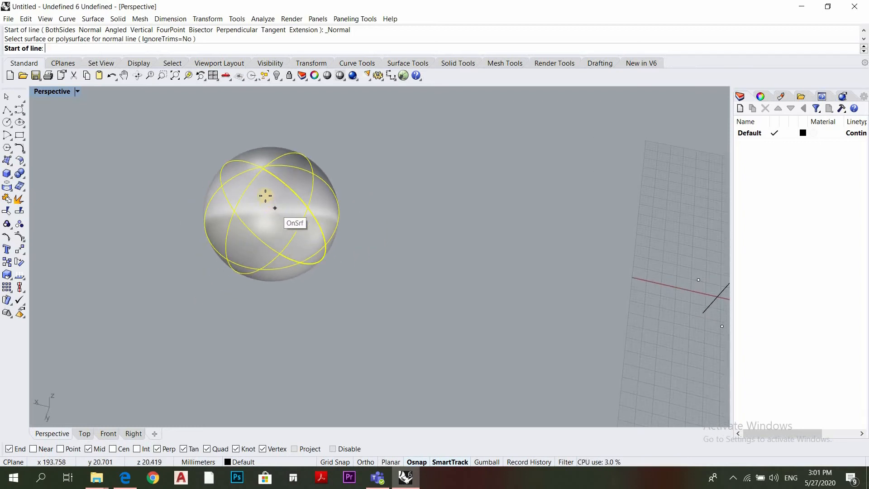
{"action": "left_click", "coordinate": [269, 193]}
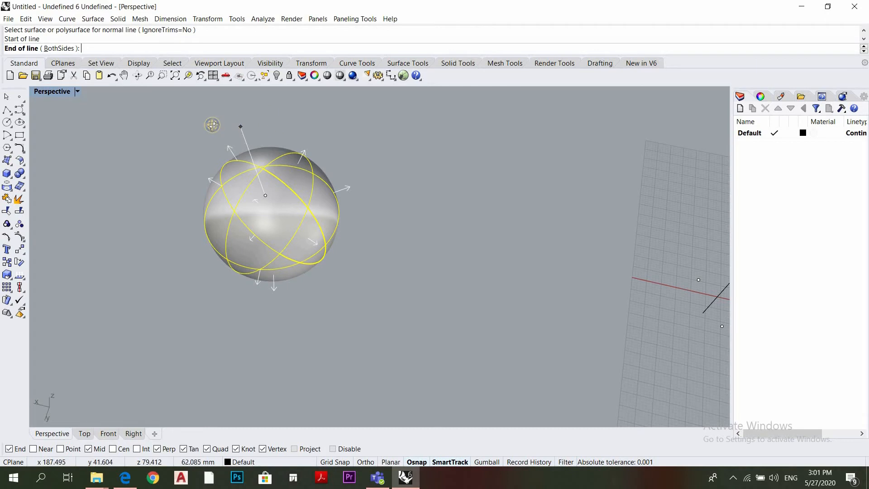
{"action": "right_click_drag", "start_coordinate": [209, 122], "coordinate": [281, 167]}
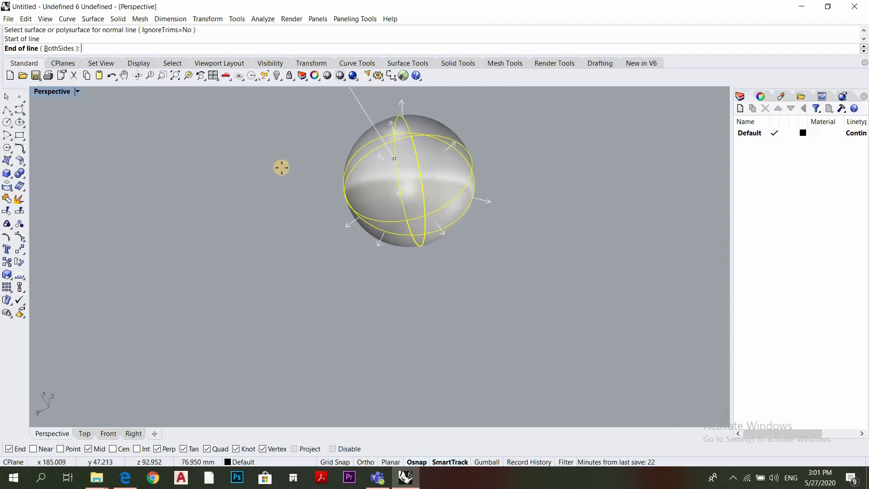
{"action": "left_click", "coordinate": [461, 198]}
{"action": "right_click_drag", "start_coordinate": [400, 182], "coordinate": [512, 231]}
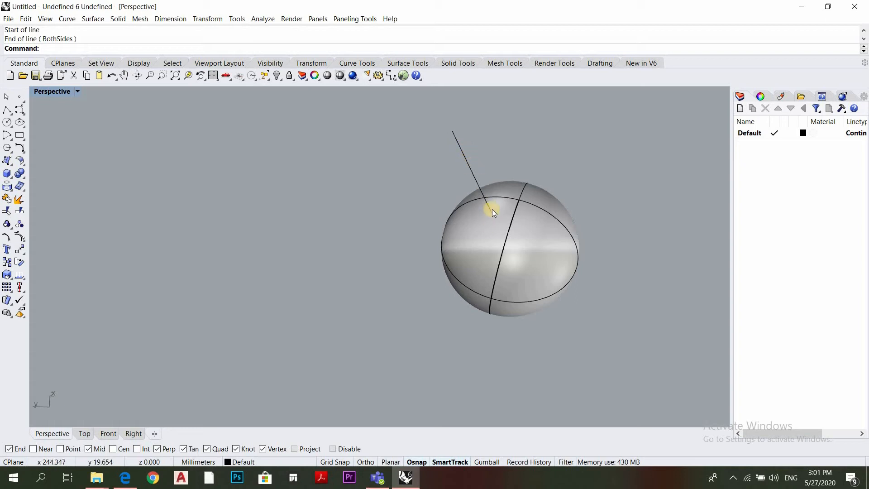
{"action": "right_click_drag", "start_coordinate": [479, 223], "coordinate": [452, 159]}
{"action": "scroll", "coordinate": [443, 178], "scroll_direction": "up", "scroll_amount": 9}
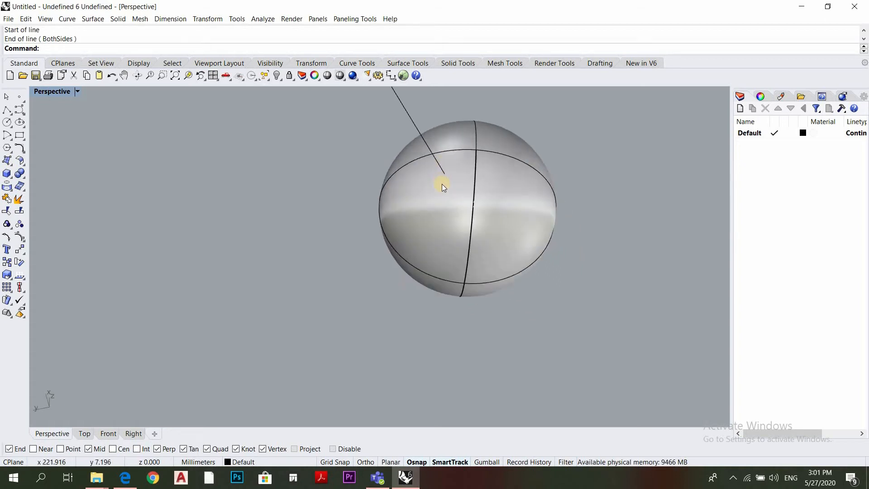
{"action": "scroll", "coordinate": [500, 208], "scroll_direction": "down", "scroll_amount": 10}
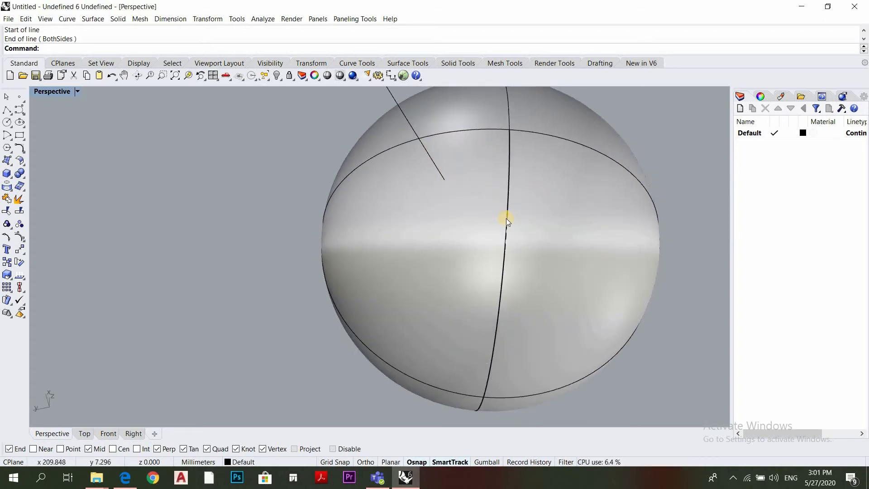
{"action": "right_click_drag", "start_coordinate": [437, 325], "coordinate": [430, 321]}
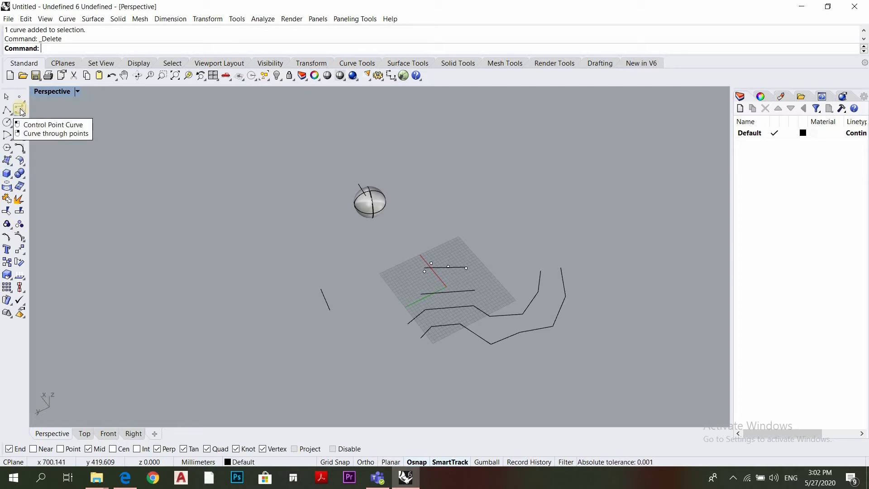
Delete all the points, curves and the sphere from the scene
{"action": "left_click_drag", "start_coordinate": [694, 162], "coordinate": [256, 364]}
{"action": "key", "text": "Delete"}
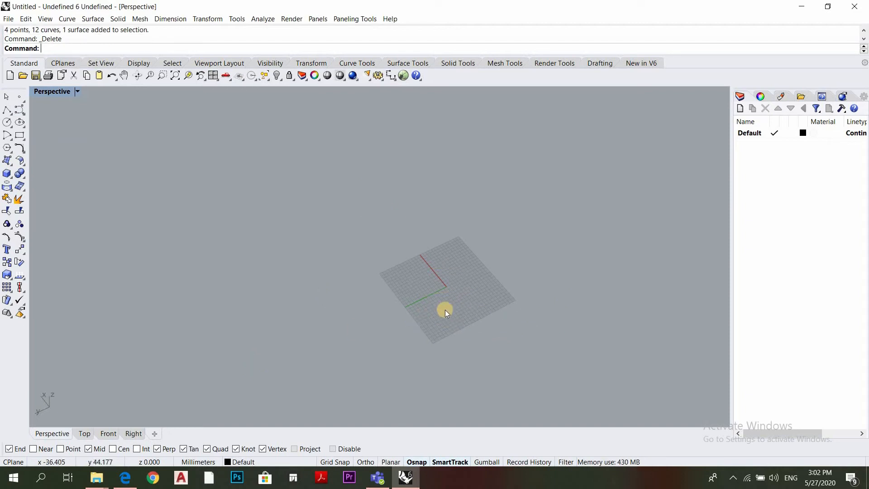
Draw an open degree 3 control point curve through six points, arching around the origin across the grid
{"action": "scroll", "coordinate": [441, 316], "scroll_direction": "up", "scroll_amount": 3}
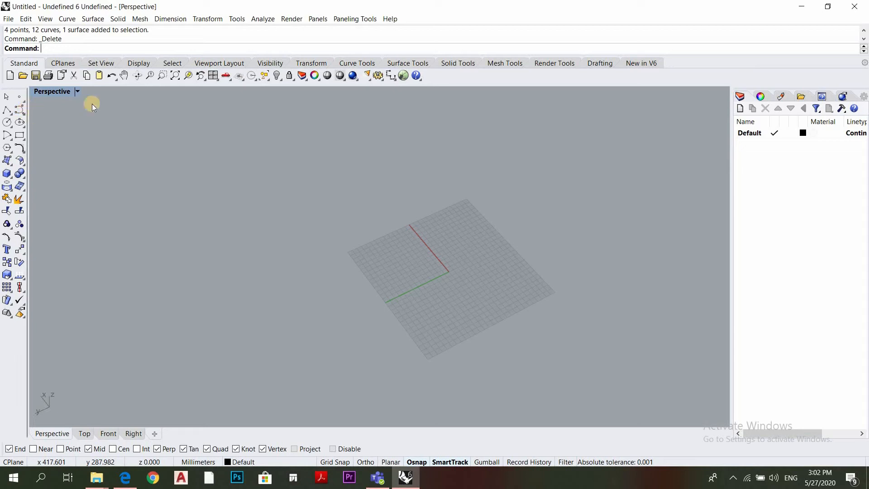
{"action": "left_click", "coordinate": [24, 114]}
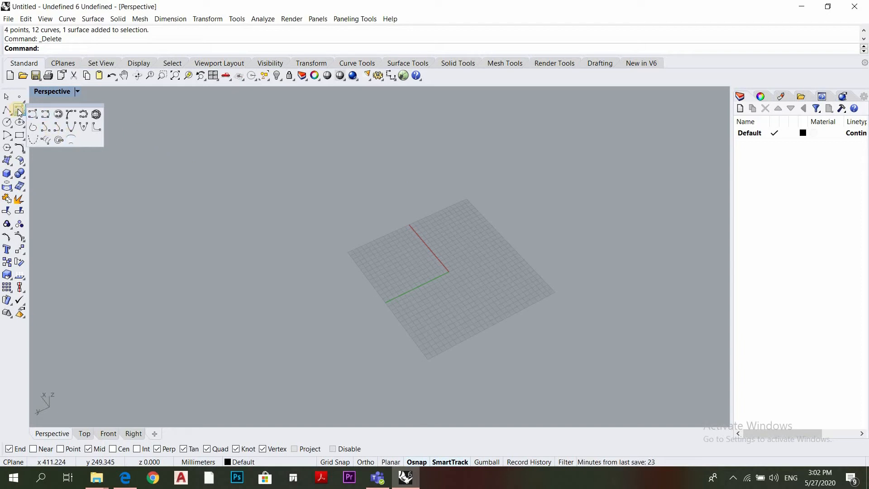
{"action": "left_click", "coordinate": [149, 118]}
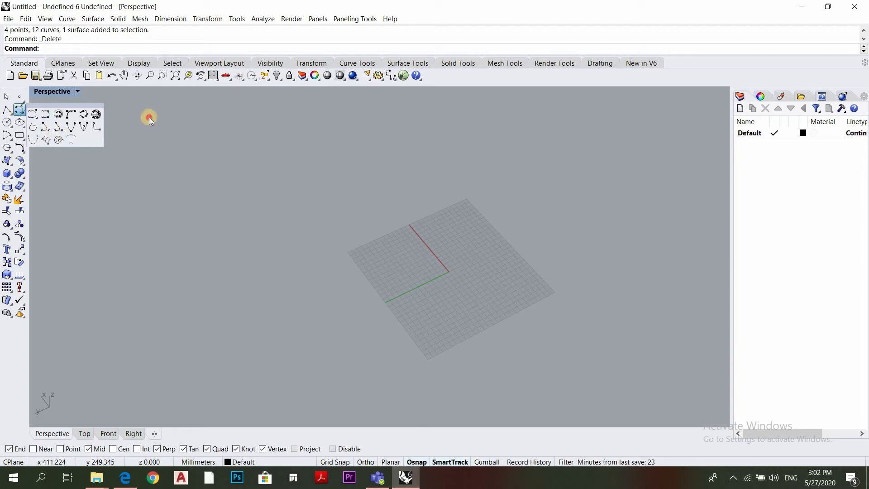
{"action": "left_click", "coordinate": [23, 116]}
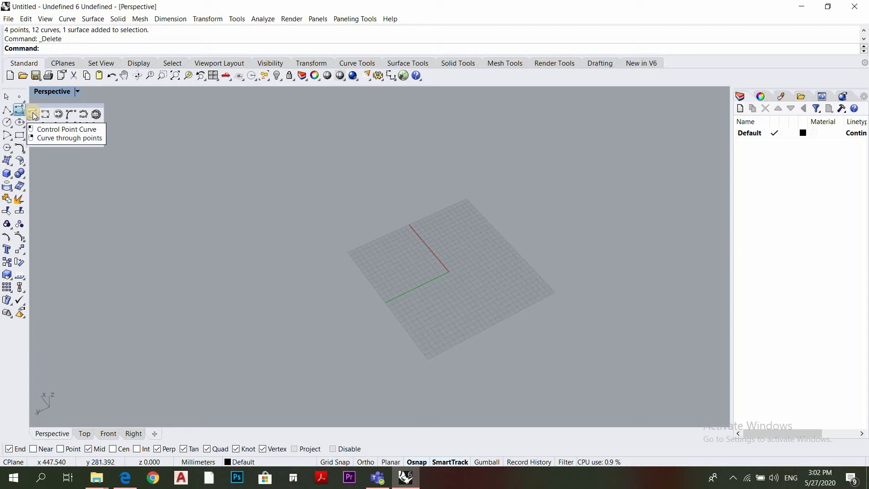
{"action": "left_click", "coordinate": [34, 116]}
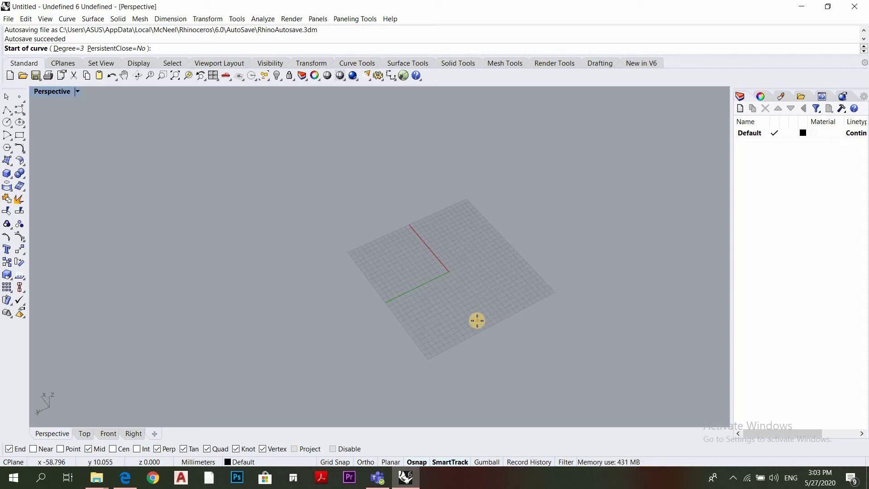
{"action": "left_click", "coordinate": [473, 326]}
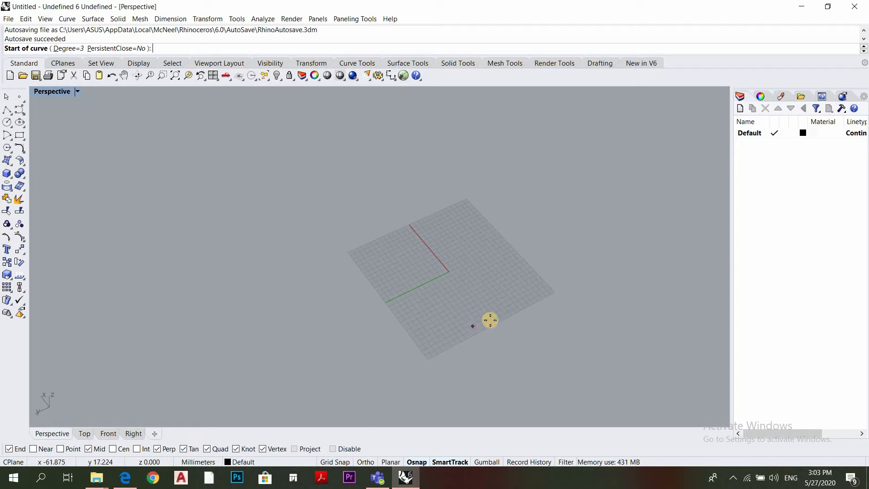
{"action": "left_click", "coordinate": [510, 289]}
{"action": "left_click", "coordinate": [489, 239]}
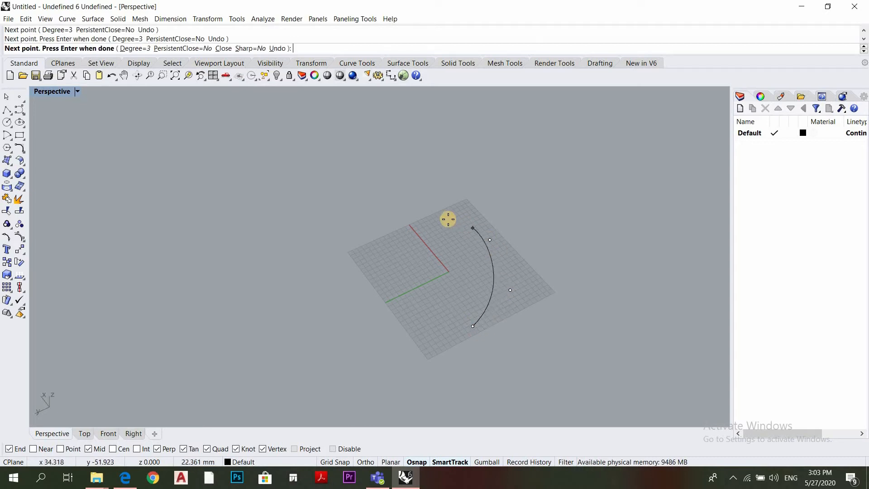
{"action": "left_click", "coordinate": [450, 221]}
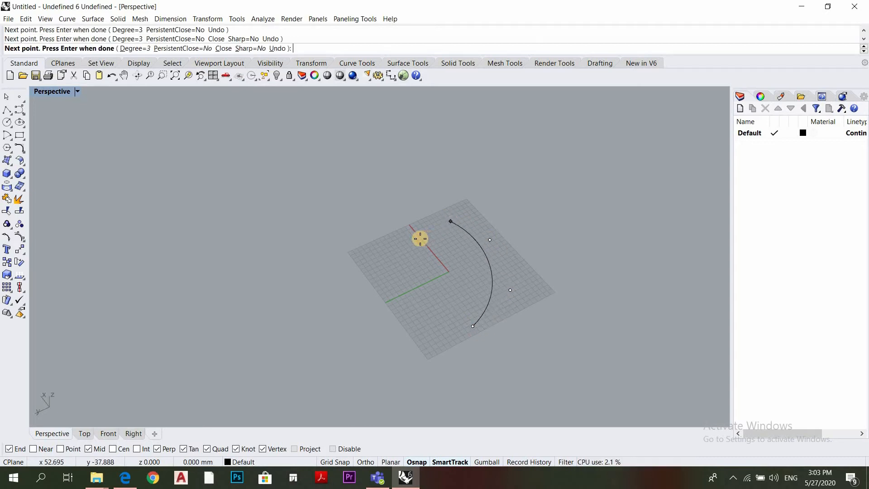
{"action": "left_click", "coordinate": [366, 273]}
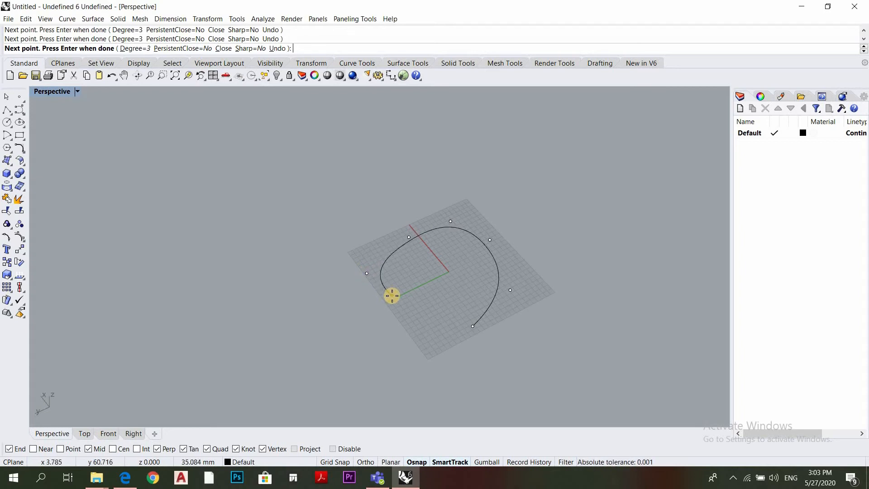
{"action": "key", "text": "Return"}
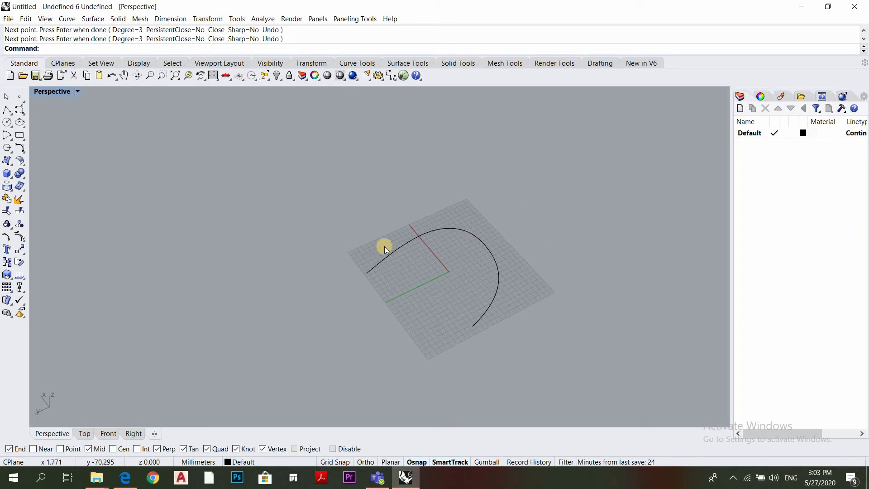
Select the arched curve to inspect its control points, and deselect it
{"action": "scroll", "coordinate": [449, 294], "scroll_direction": "down", "scroll_amount": 3}
{"action": "scroll", "coordinate": [514, 298], "scroll_direction": "up", "scroll_amount": 3}
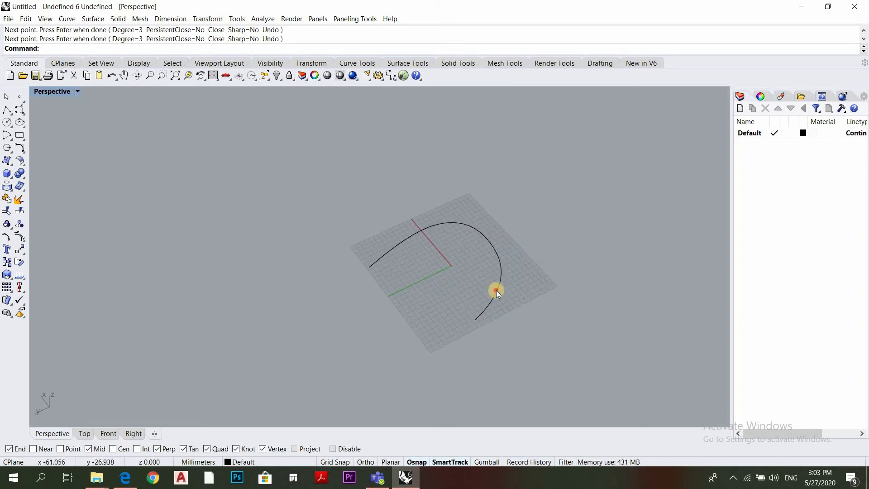
{"action": "left_click", "coordinate": [480, 312]}
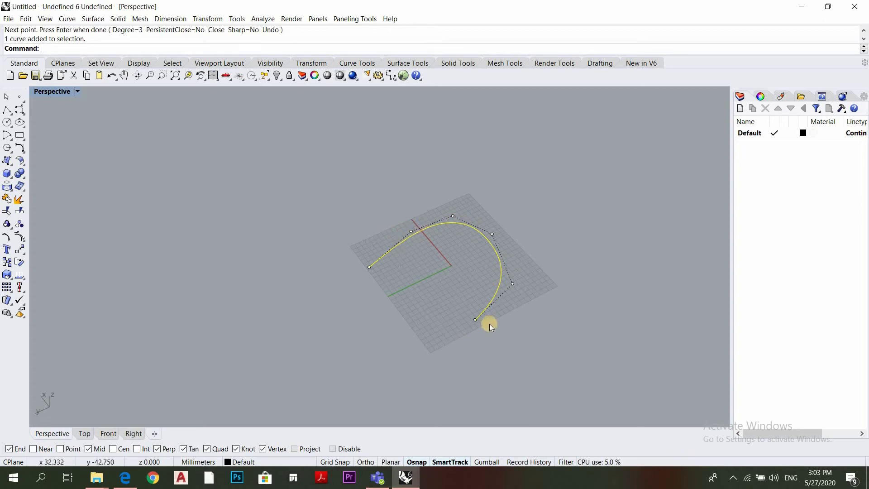
{"action": "left_click", "coordinate": [426, 292]}
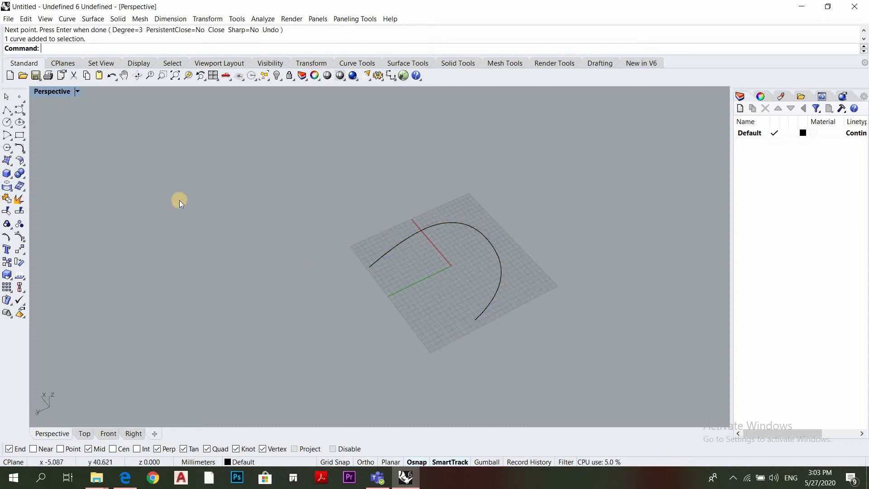
Draw a wavy degree 3 interpolated curve through ten points, running from in front of the grid far out beyond it
{"action": "left_click", "coordinate": [24, 113]}
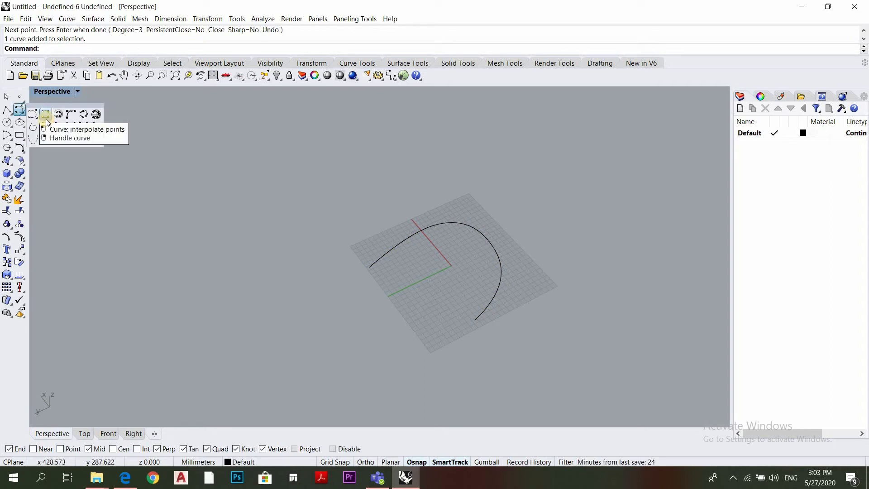
{"action": "left_click", "coordinate": [46, 114]}
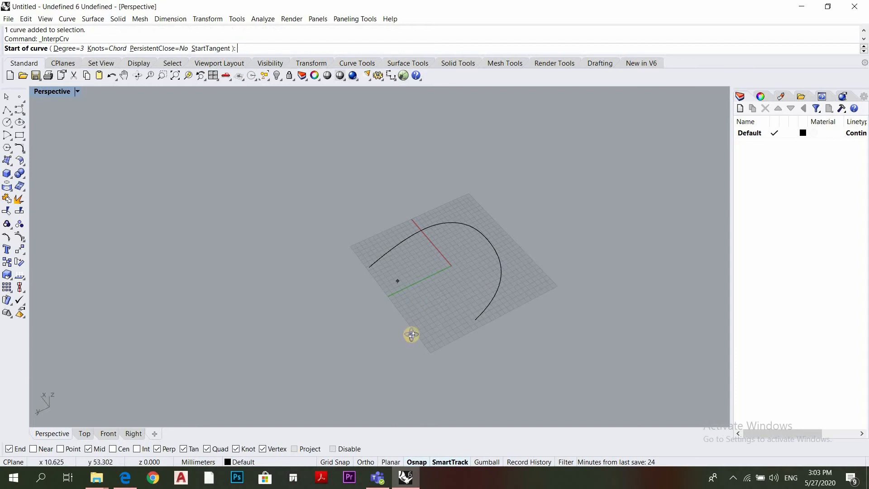
{"action": "scroll", "coordinate": [410, 335], "scroll_direction": "down", "scroll_amount": 2}
{"action": "right_click_drag", "start_coordinate": [401, 334], "coordinate": [456, 321]}
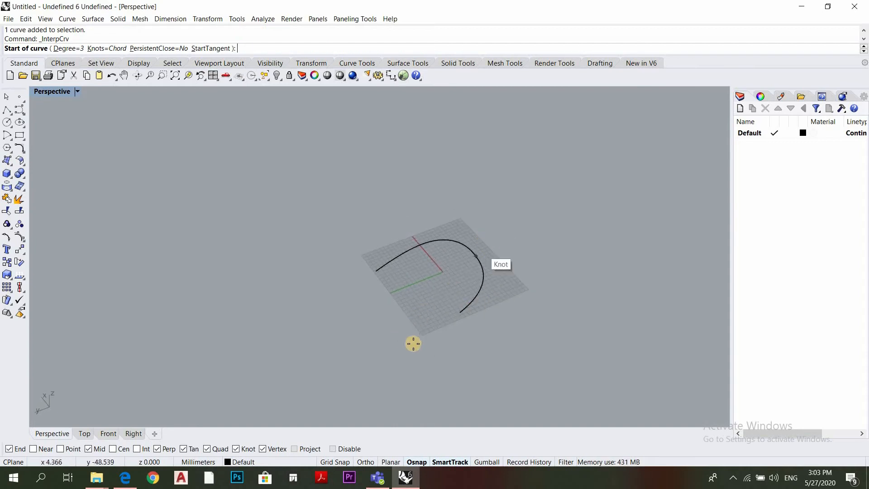
{"action": "left_click", "coordinate": [406, 364]}
{"action": "left_click", "coordinate": [425, 316]}
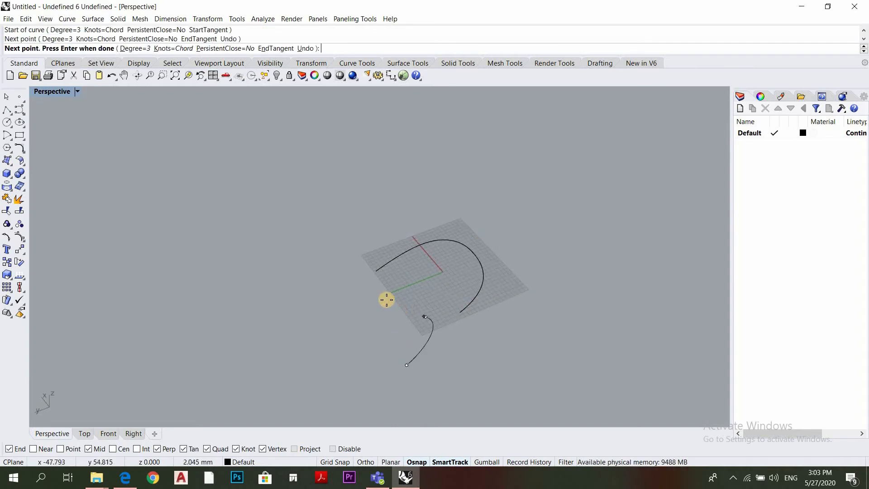
{"action": "left_click", "coordinate": [383, 297]}
{"action": "left_click", "coordinate": [348, 305]}
{"action": "left_click", "coordinate": [319, 281]}
{"action": "left_click", "coordinate": [325, 229]}
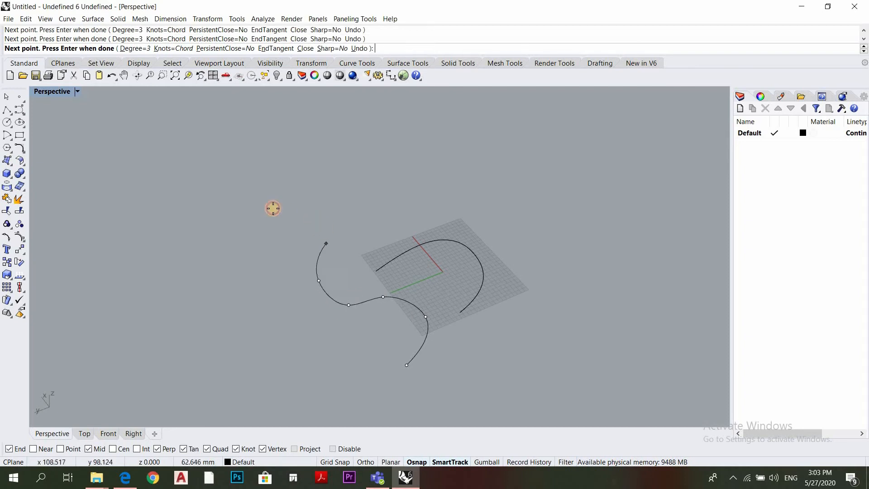
{"action": "left_click", "coordinate": [273, 209]}
{"action": "left_click", "coordinate": [264, 158]}
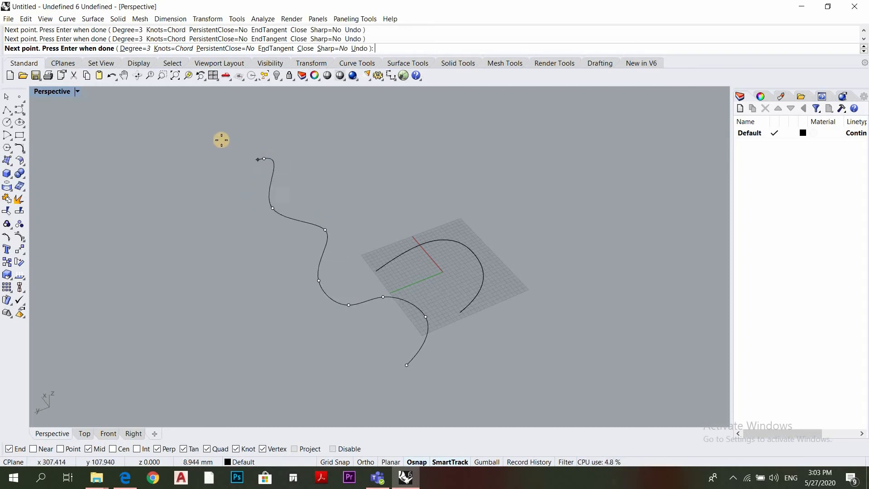
{"action": "left_click", "coordinate": [221, 138]}
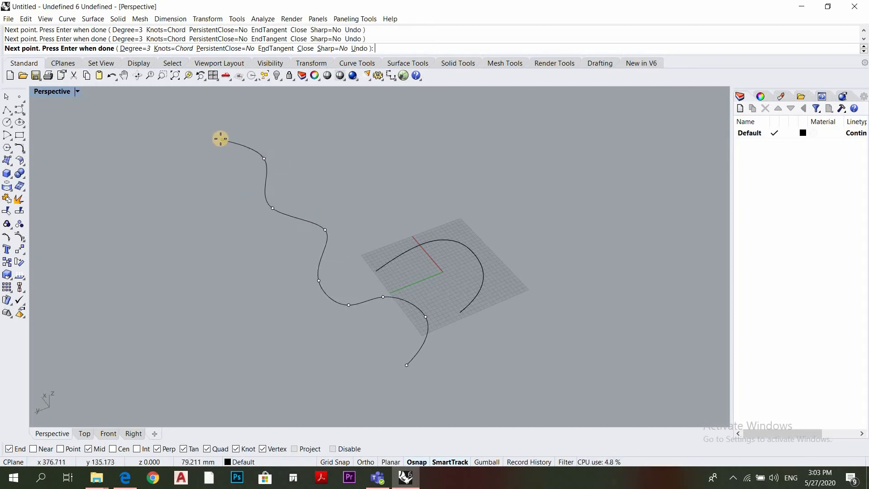
{"action": "left_click", "coordinate": [201, 118]}
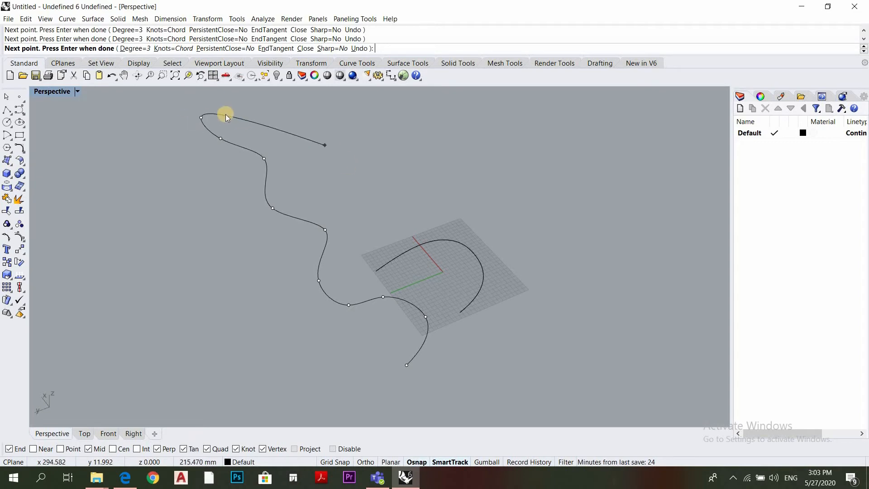
{"action": "key", "text": "Return"}
{"action": "scroll", "coordinate": [346, 249], "scroll_direction": "down", "scroll_amount": 5}
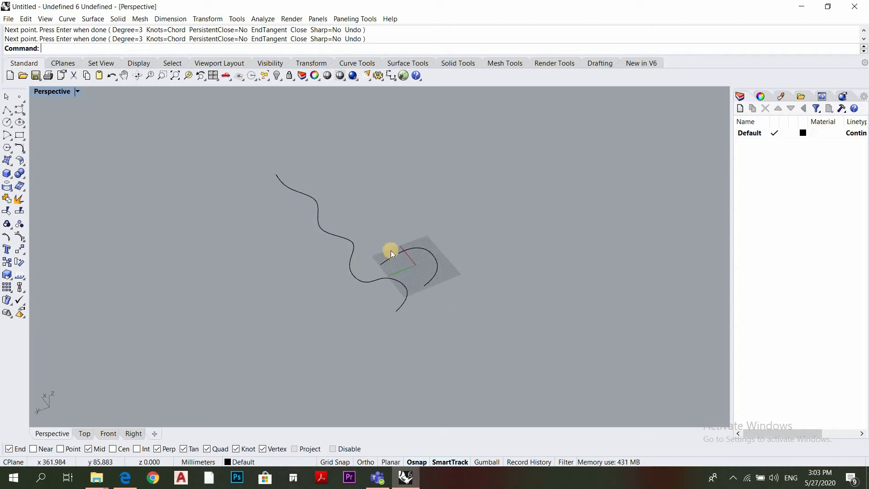
Delete both the arched control point curve and the wavy interpolated curve
{"action": "left_click", "coordinate": [409, 247]}
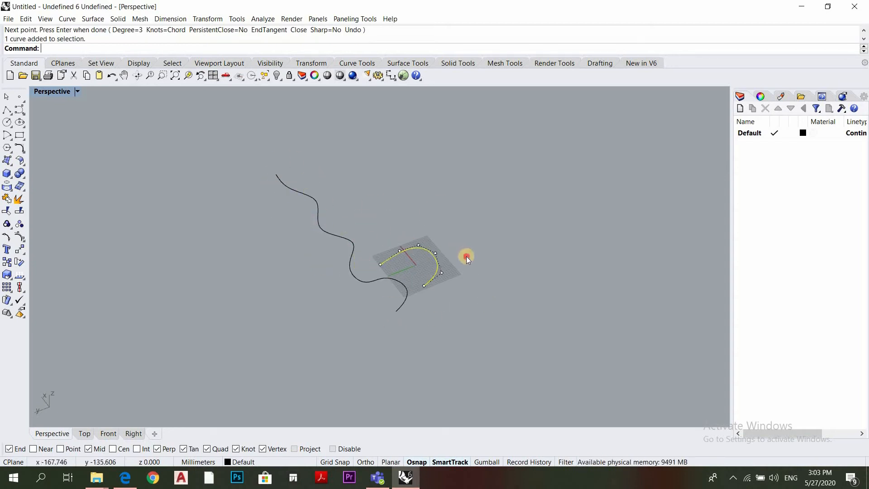
{"action": "left_click_drag", "start_coordinate": [298, 314], "coordinate": [300, 312]}
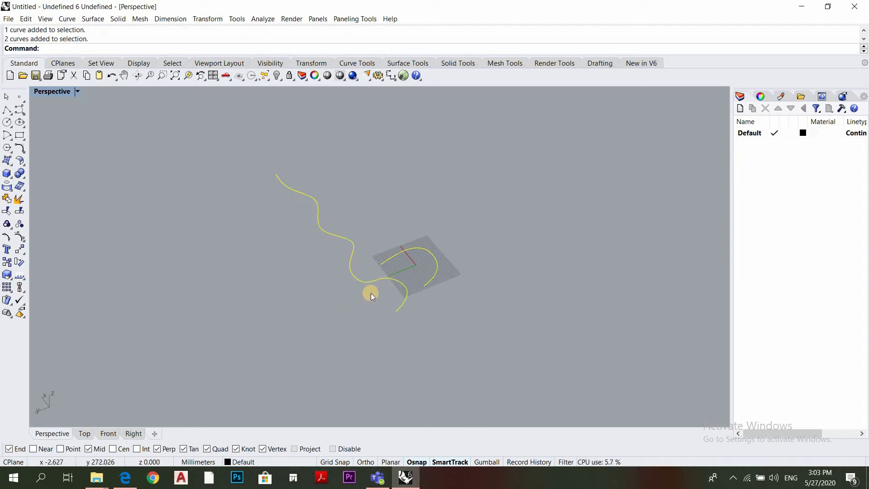
{"action": "scroll", "coordinate": [408, 263], "scroll_direction": "up", "scroll_amount": 2}
{"action": "key", "text": "Delete"}
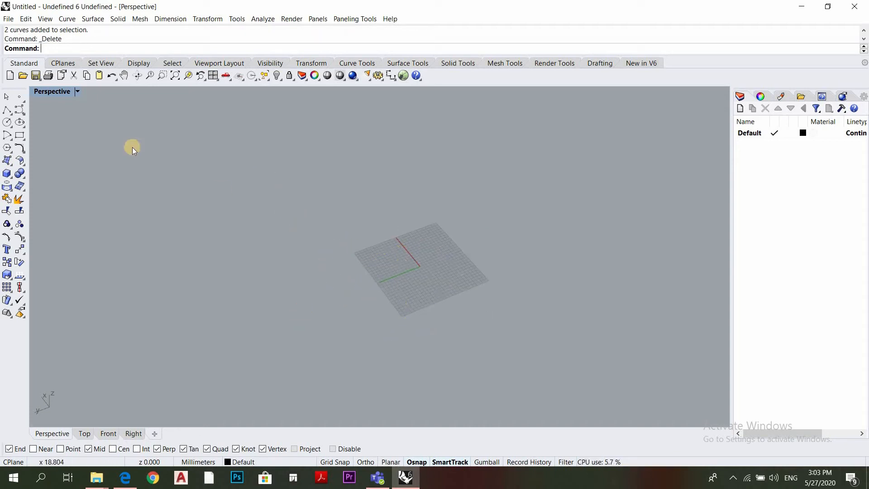
Create a sphere by center and radius, centered near the origin and extending beyond the grid's edges
{"action": "left_click", "coordinate": [22, 113]}
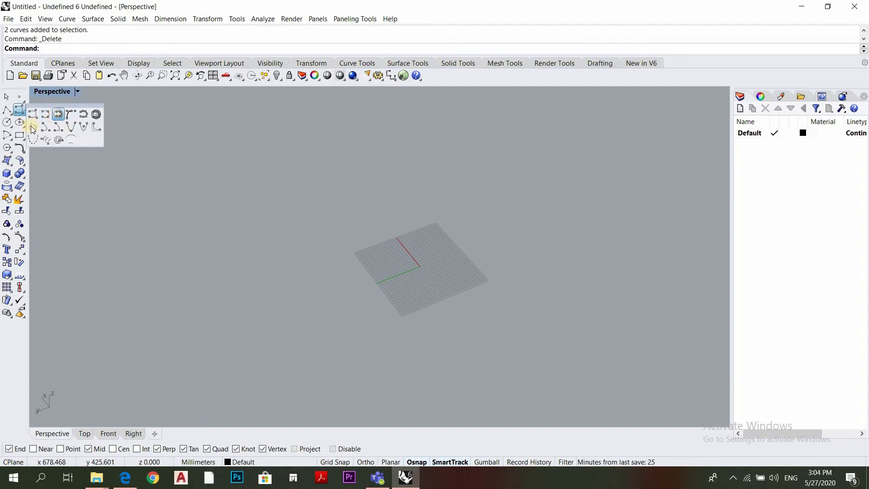
{"action": "left_click", "coordinate": [10, 177]}
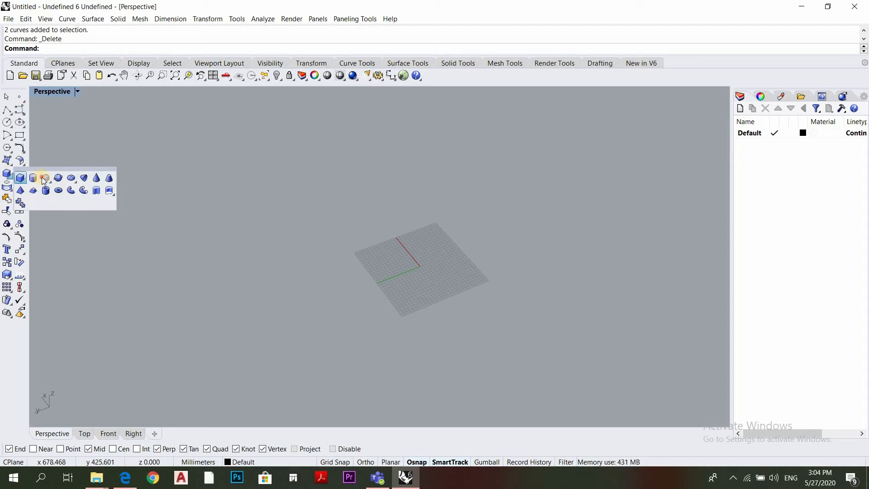
{"action": "left_click", "coordinate": [43, 180]}
{"action": "left_click", "coordinate": [418, 264]}
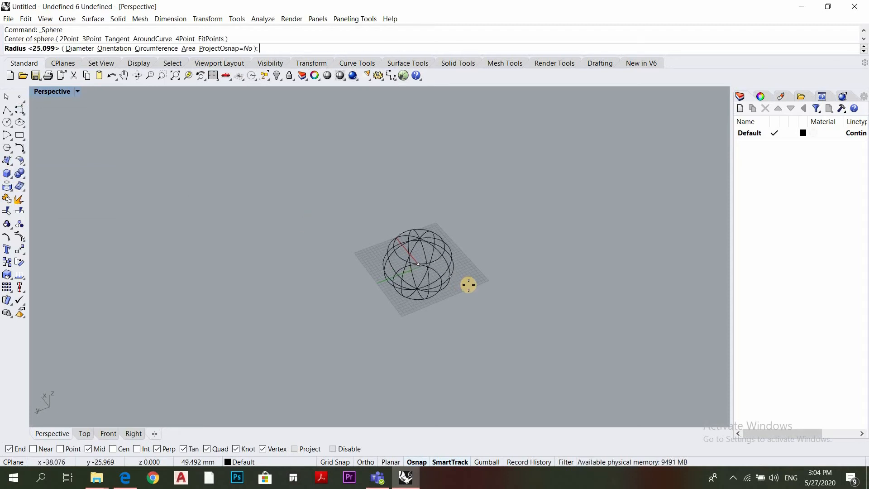
{"action": "left_click", "coordinate": [449, 330]}
{"action": "scroll", "coordinate": [403, 302], "scroll_direction": "up", "scroll_amount": 6}
{"action": "right_click_drag", "start_coordinate": [422, 299], "coordinate": [459, 241]}
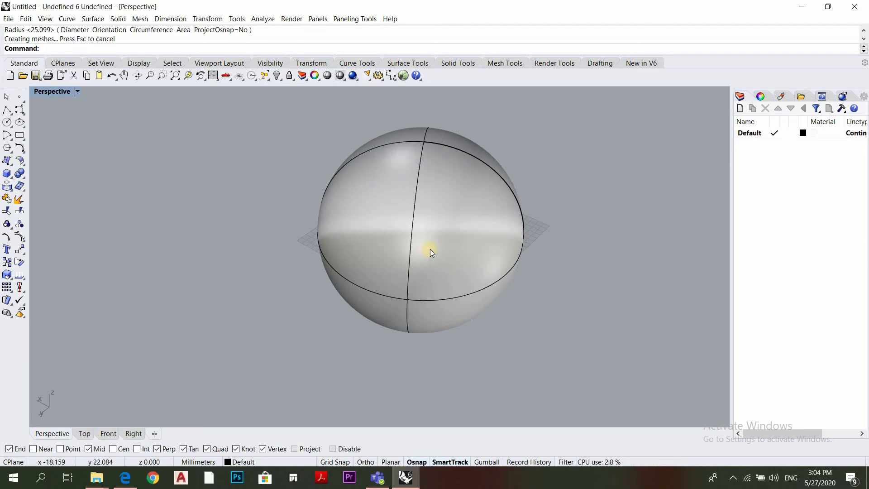
Draw a closed, irregular interpolated curve directly on the sphere's surface with the Interpolate Curve on Surface command
{"action": "left_click", "coordinate": [20, 111]}
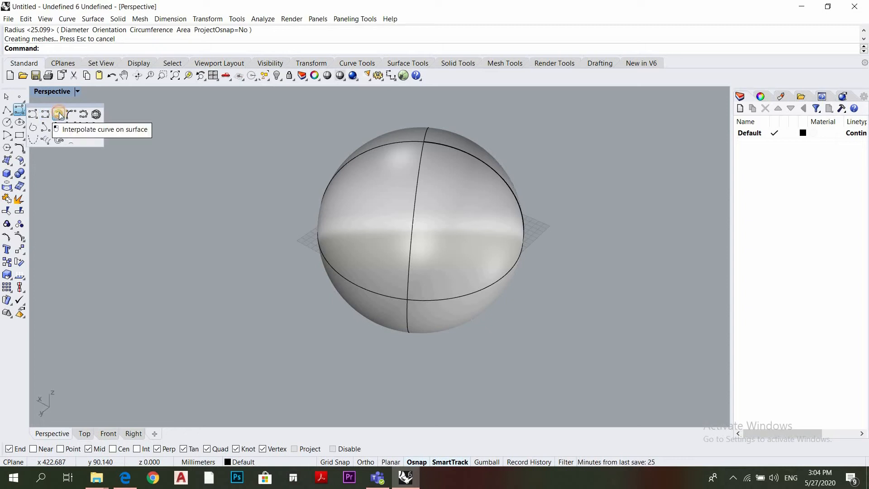
{"action": "left_click", "coordinate": [60, 115]}
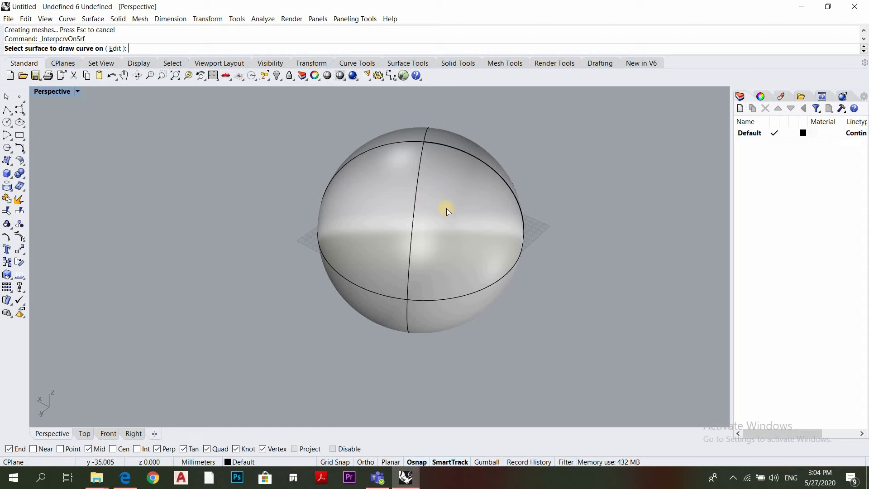
{"action": "left_click", "coordinate": [452, 238]}
{"action": "right_click_drag", "start_coordinate": [452, 336], "coordinate": [467, 297]}
{"action": "scroll", "coordinate": [449, 335], "scroll_direction": "up", "scroll_amount": 3}
{"action": "left_click", "coordinate": [489, 278]}
{"action": "left_click", "coordinate": [486, 204]}
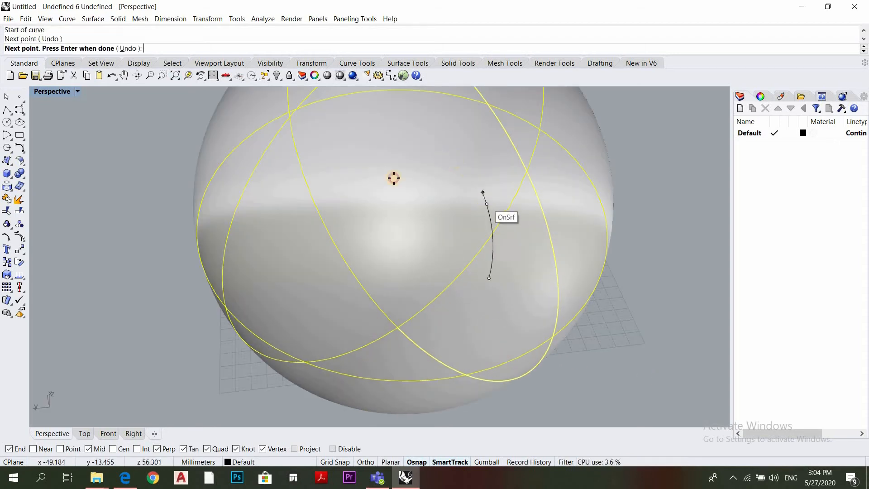
{"action": "left_click", "coordinate": [454, 158]}
{"action": "left_click", "coordinate": [357, 188]}
{"action": "left_click", "coordinate": [319, 236]}
{"action": "left_click", "coordinate": [269, 239]}
{"action": "left_click", "coordinate": [270, 295]}
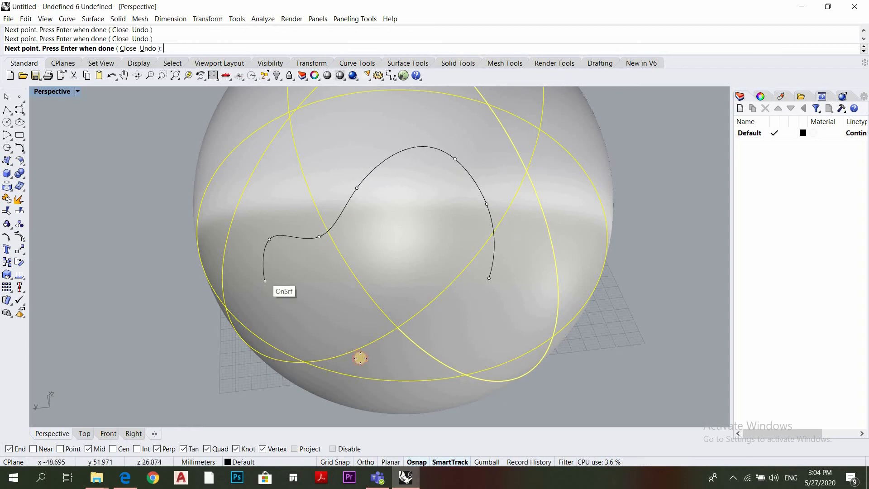
{"action": "left_click", "coordinate": [382, 359]}
{"action": "left_click", "coordinate": [411, 286]}
{"action": "left_click", "coordinate": [477, 303]}
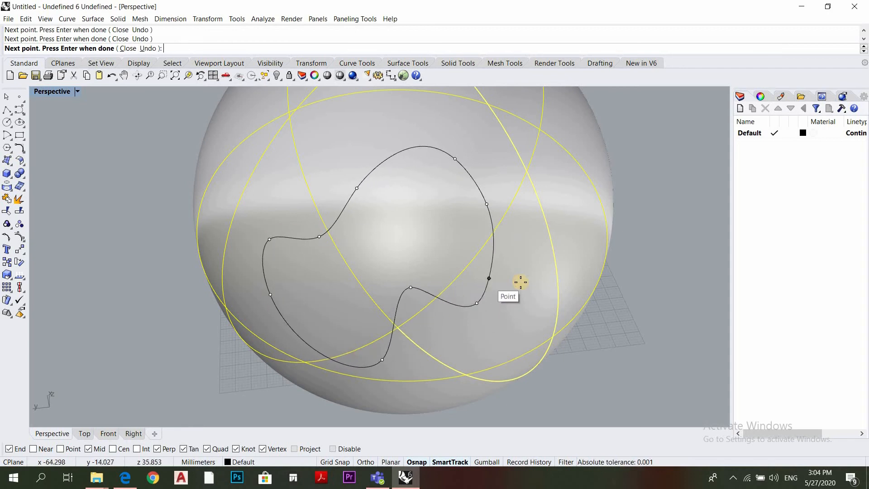
{"action": "right_click", "coordinate": [438, 289]}
{"action": "scroll", "coordinate": [441, 287], "scroll_direction": "down", "scroll_amount": 10}
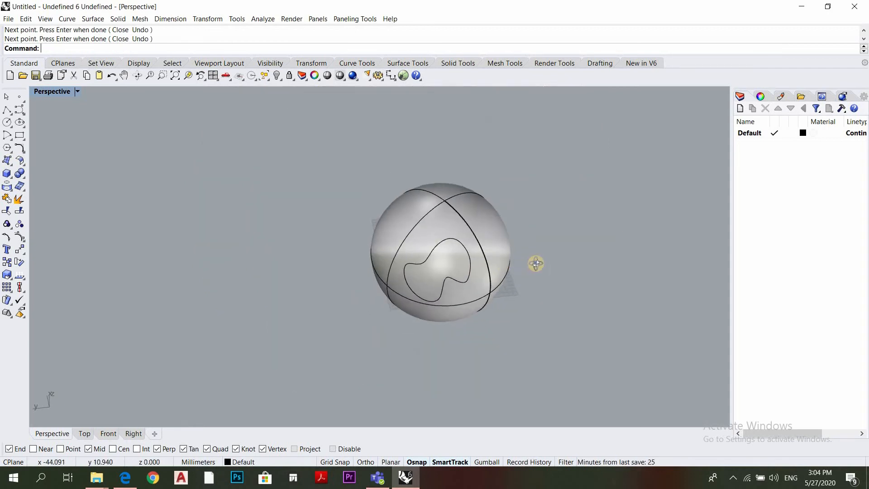
Delete the sphere together with the closed curve drawn on its surface
{"action": "right_click_drag", "start_coordinate": [536, 263], "coordinate": [441, 284]}
{"action": "scroll", "coordinate": [441, 265], "scroll_direction": "up", "scroll_amount": 5}
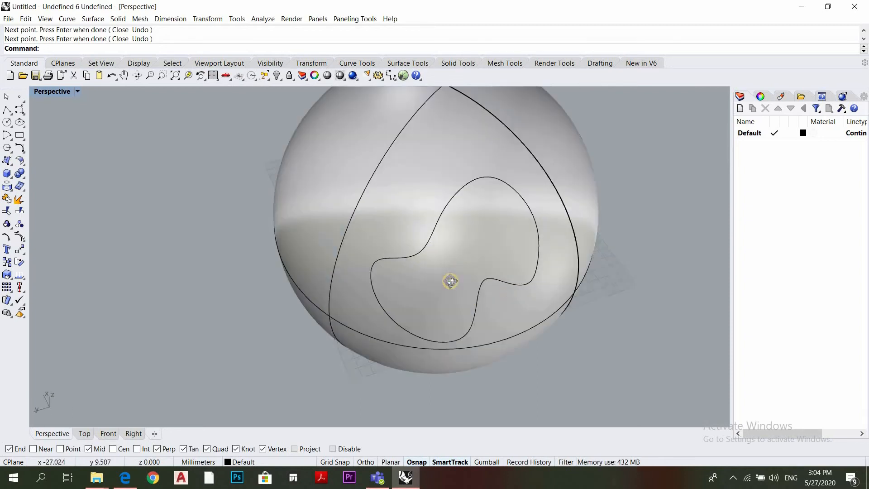
{"action": "left_click", "coordinate": [428, 221]}
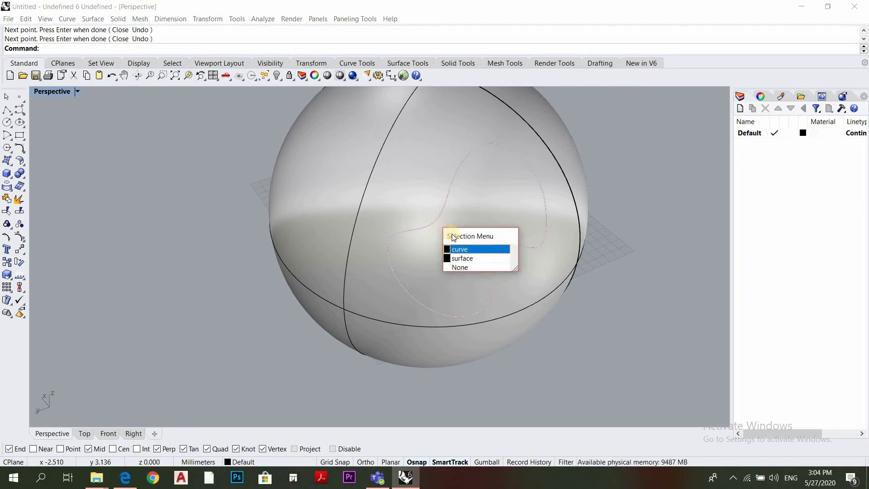
{"action": "left_click", "coordinate": [462, 259]}
{"action": "scroll", "coordinate": [550, 308], "scroll_direction": "down", "scroll_amount": 7}
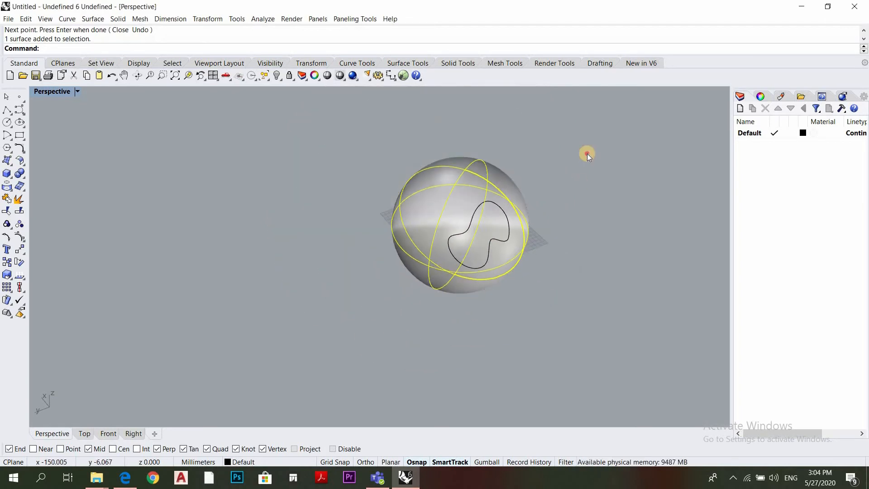
{"action": "left_click", "coordinate": [588, 153]}
{"action": "key", "text": "ctrl+a"}
{"action": "key", "text": "Delete"}
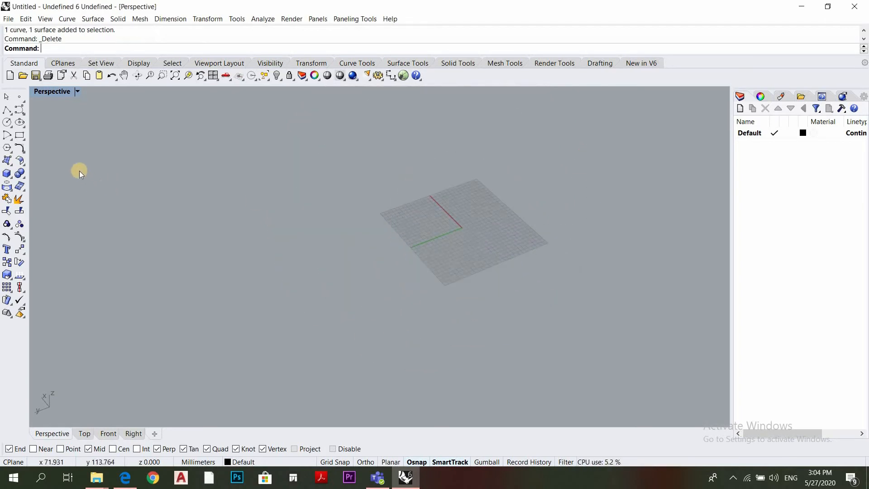
Start a spiral with an axis about 163 mm long from near the origin out beyond the grid and a first diameter of about 105 mm
{"action": "left_click", "coordinate": [25, 112]}
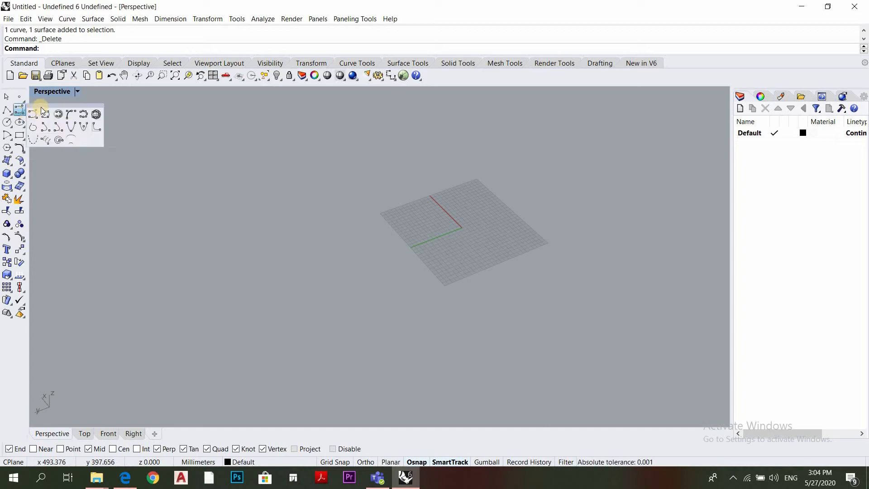
{"action": "left_click", "coordinate": [59, 141]}
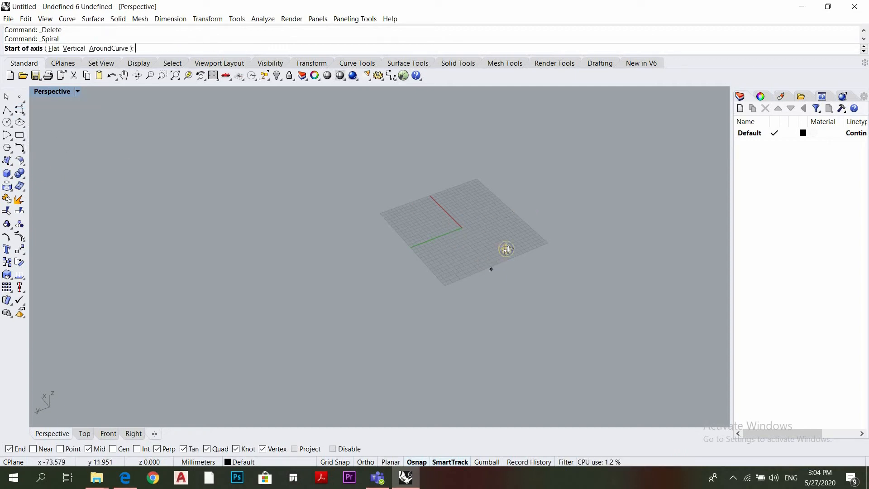
{"action": "mouse_move", "coordinate": [528, 253]}
{"action": "right_mouse_down"}
{"action": "mouse_move", "coordinate": [537, 252]}
{"action": "mouse_move", "coordinate": [531, 247]}
{"action": "right_mouse_up"}
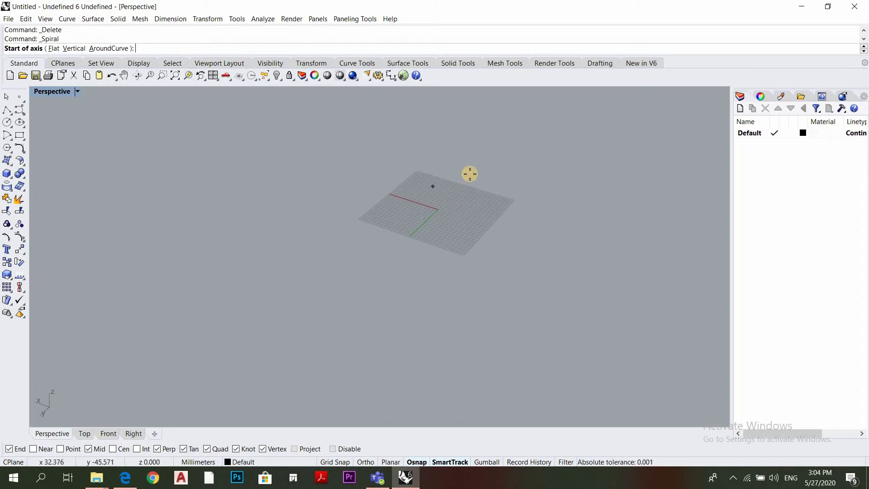
{"action": "scroll", "coordinate": [458, 182], "scroll_direction": "up", "scroll_amount": 3}
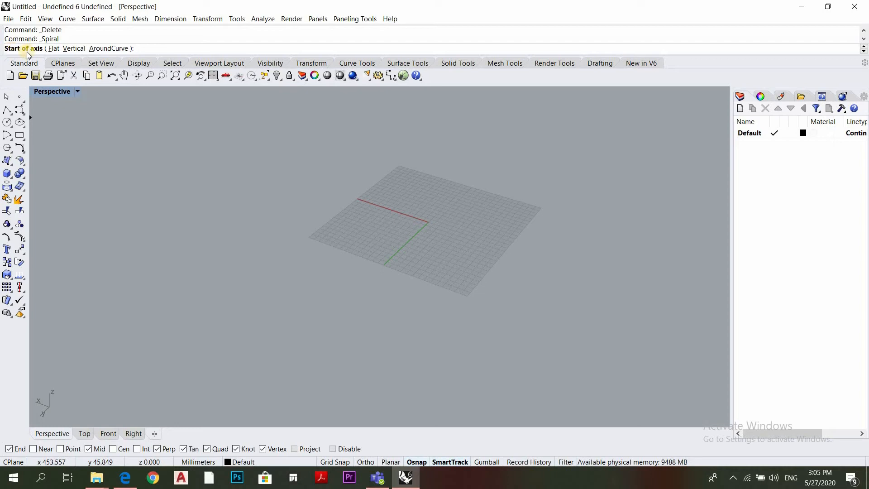
{"action": "left_click", "coordinate": [428, 221]}
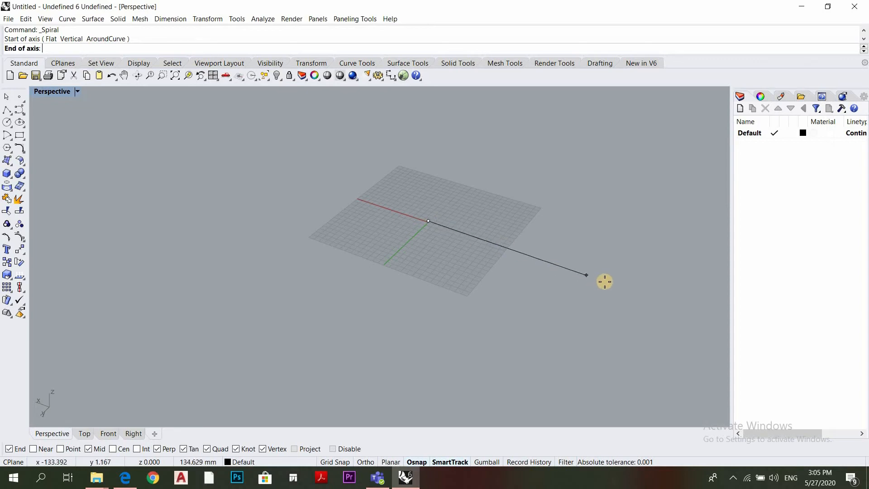
{"action": "left_click", "coordinate": [626, 283]}
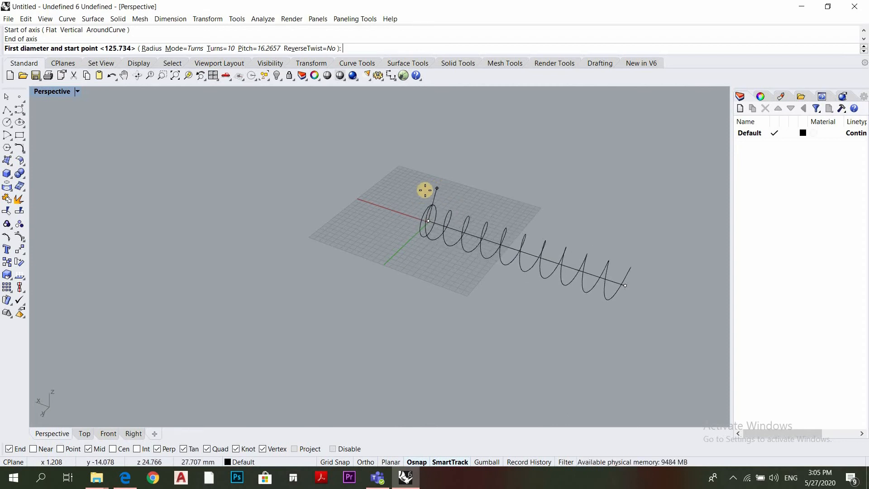
{"action": "scroll", "coordinate": [421, 207], "scroll_direction": "up", "scroll_amount": 3}
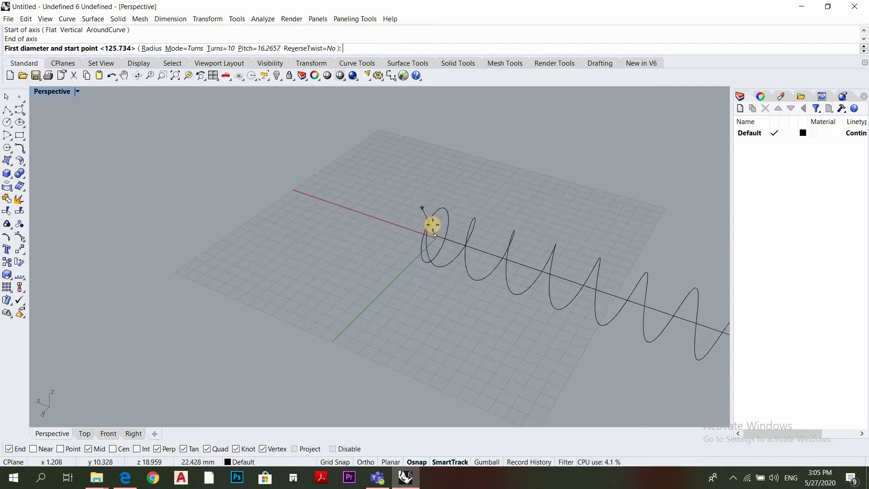
{"action": "scroll", "coordinate": [422, 154], "scroll_direction": "down", "scroll_amount": 4}
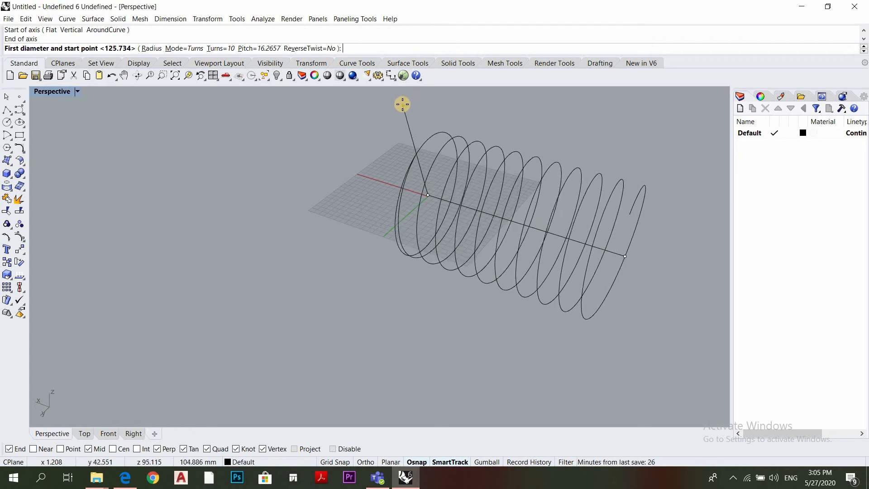
{"action": "left_click", "coordinate": [402, 105]}
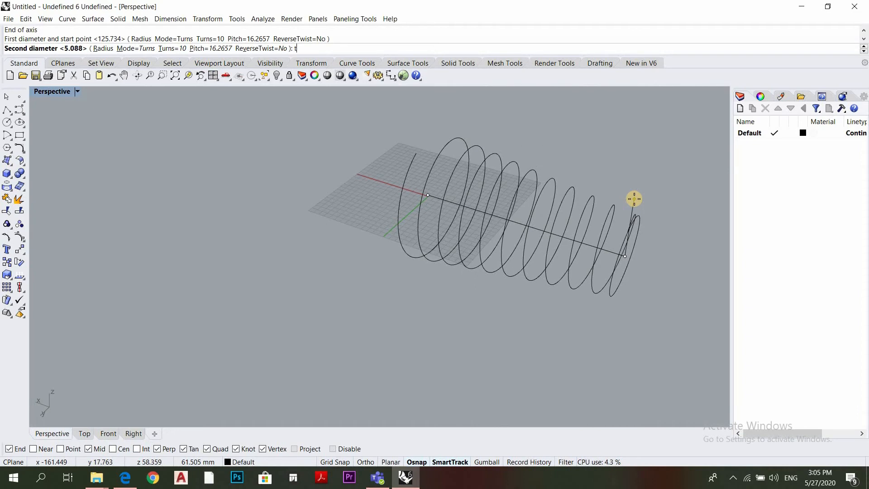
Set the spiral to 5 turns and taper its second diameter almost to a point at the end of the axis
{"action": "key", "text": "Return"}
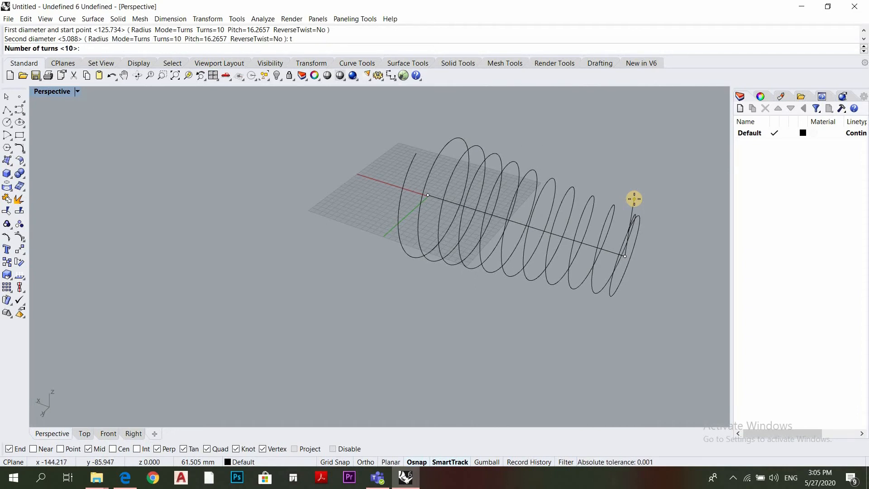
{"action": "type", "text": "5"}
{"action": "key", "text": "Return"}
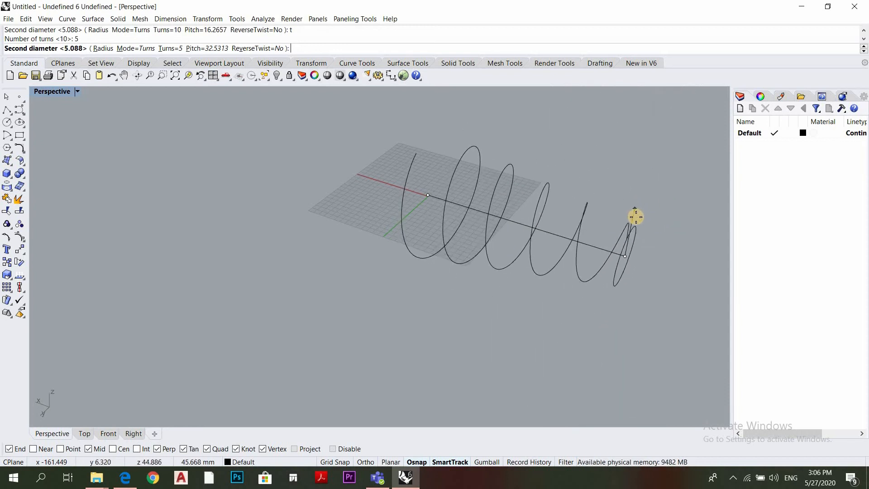
{"action": "left_click", "coordinate": [626, 255]}
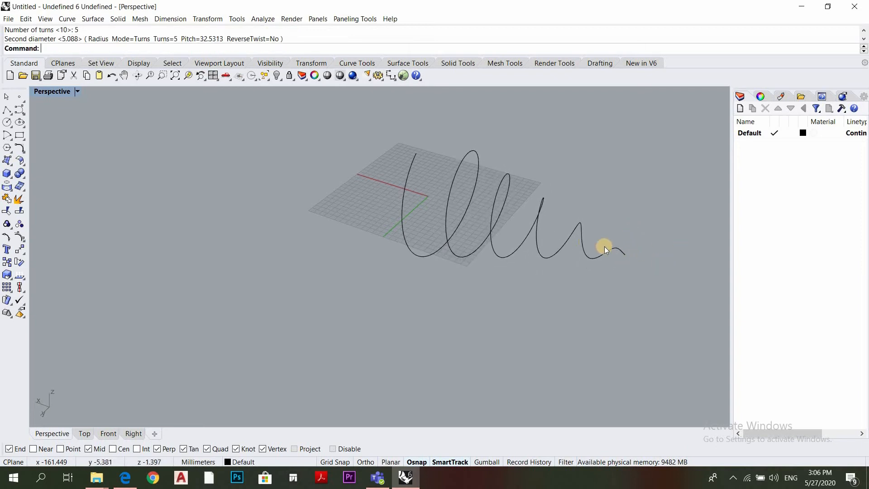
Delete the horizontal tapering spiral
{"action": "right_click_drag", "start_coordinate": [539, 258], "coordinate": [582, 248]}
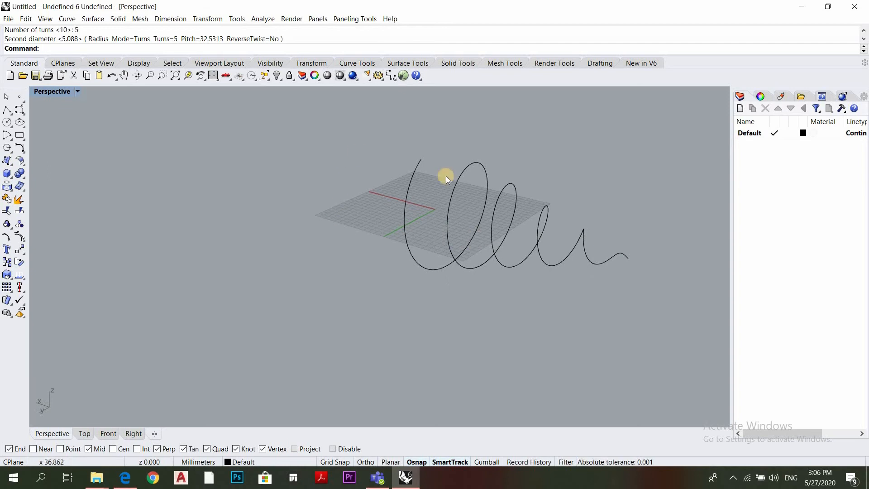
{"action": "left_click", "coordinate": [450, 203]}
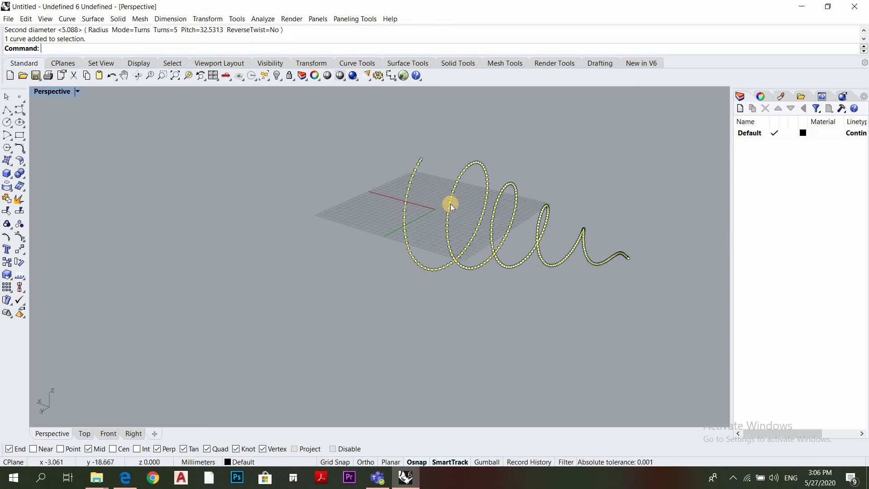
{"action": "key", "text": "Delete"}
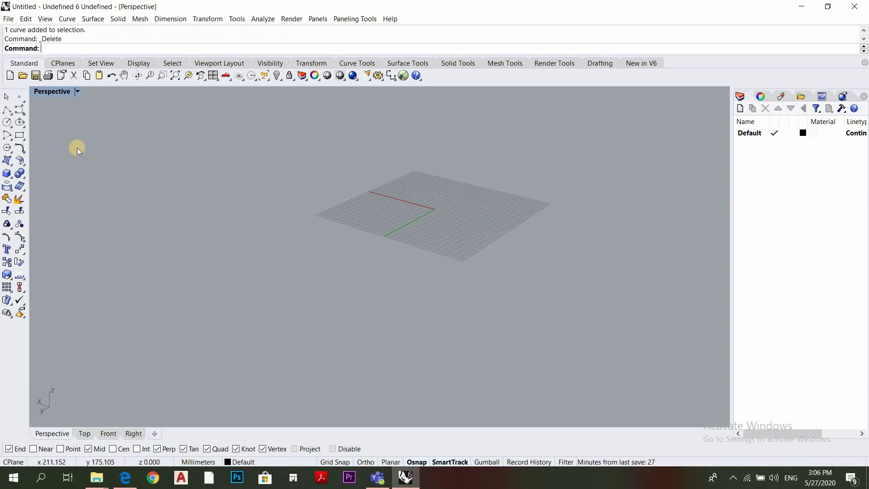
Draw a vertical five-turn spiral about 84 mm tall from near the origin, with a wide base narrowing towards the upper end
{"action": "left_click", "coordinate": [25, 113]}
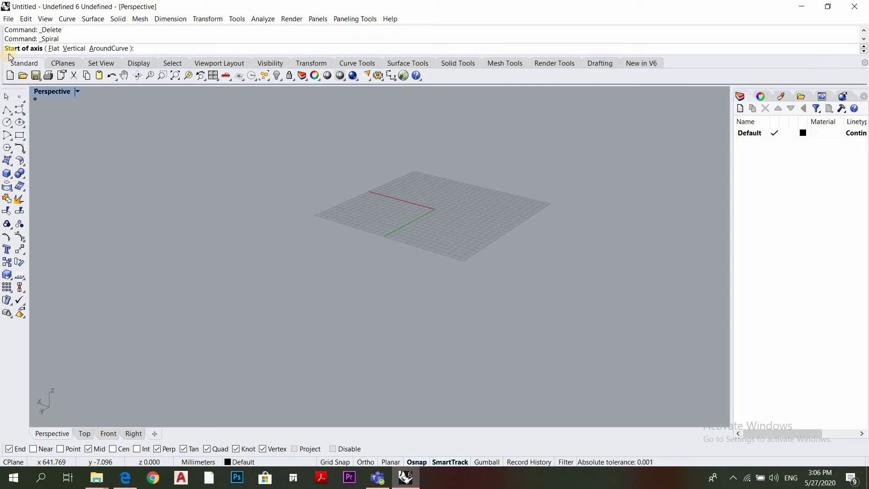
{"action": "left_click", "coordinate": [74, 48]}
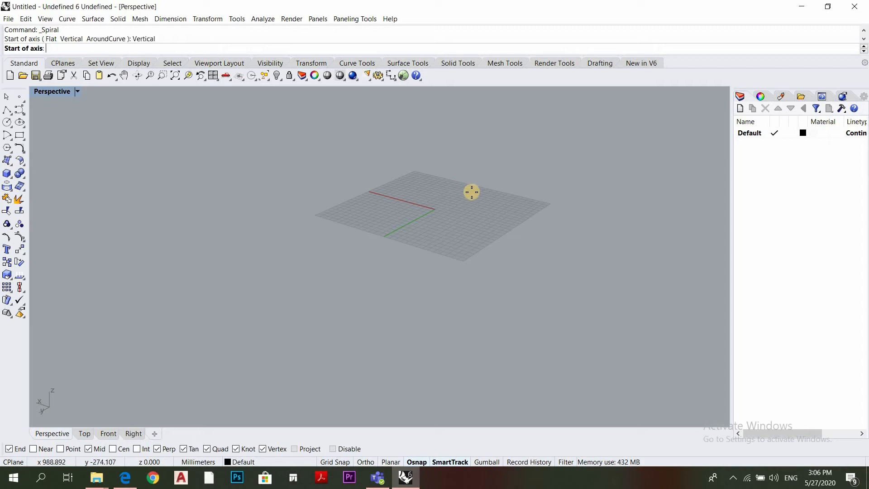
{"action": "left_click", "coordinate": [431, 209]}
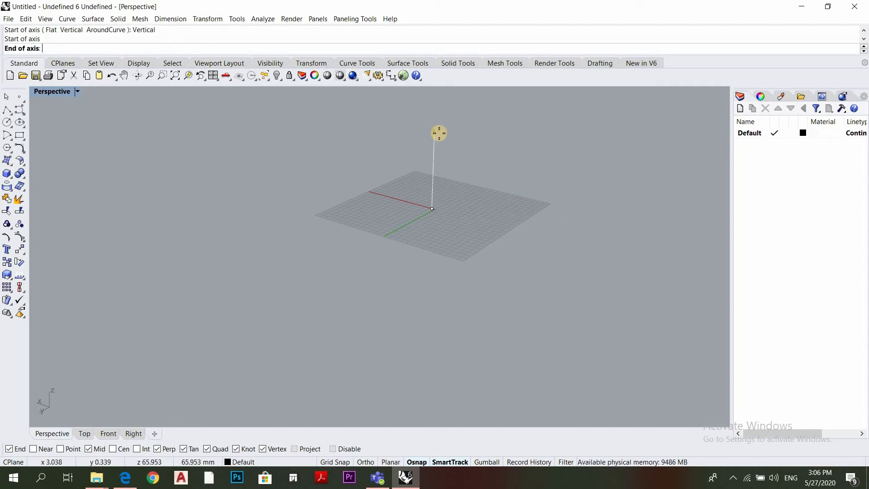
{"action": "right_click_drag", "start_coordinate": [442, 160], "coordinate": [430, 138]}
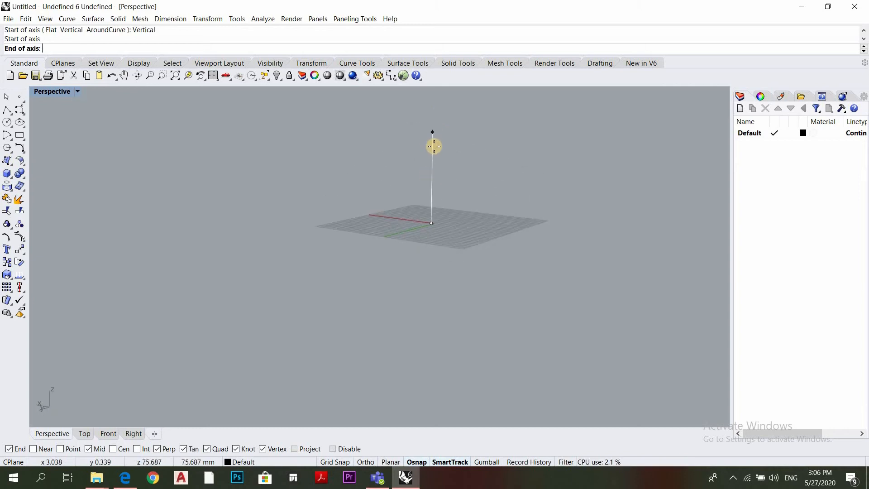
{"action": "left_click", "coordinate": [439, 130]}
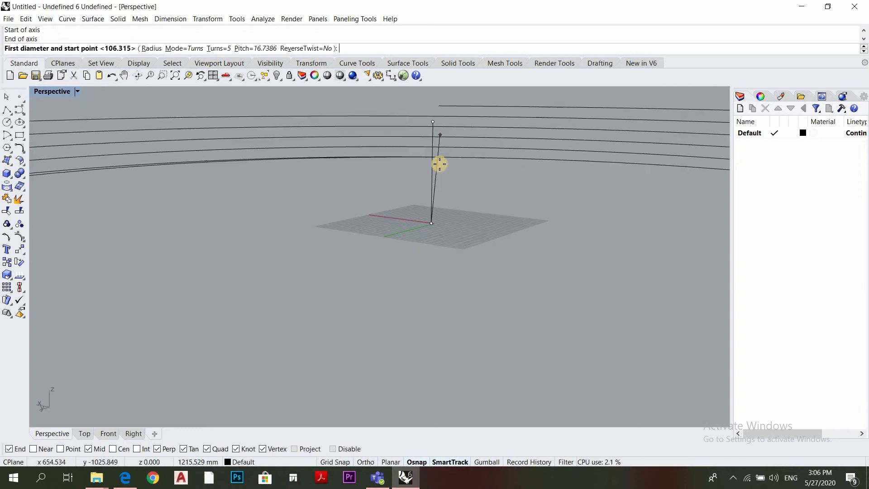
{"action": "right_click_drag", "start_coordinate": [441, 165], "coordinate": [438, 196]}
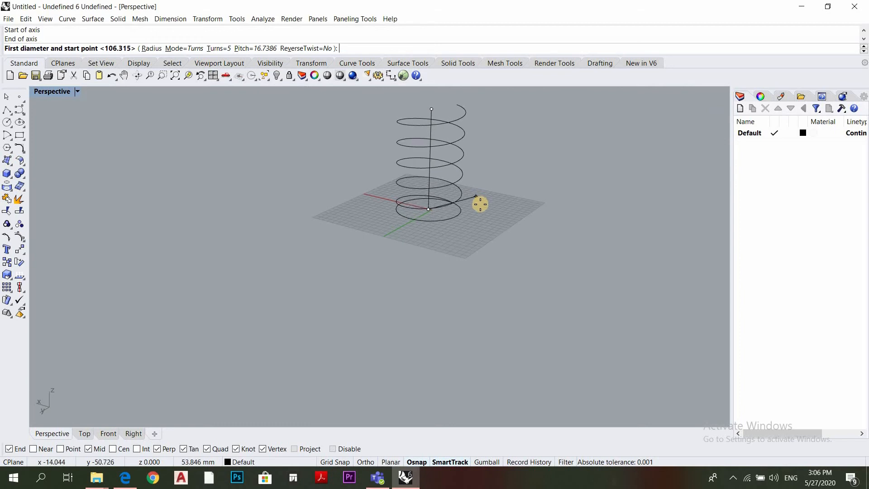
{"action": "left_click", "coordinate": [524, 208]}
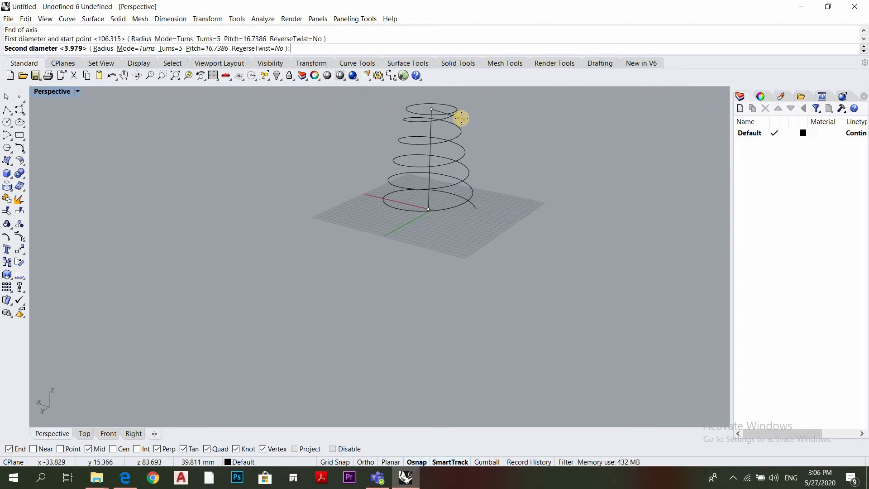
{"action": "left_click", "coordinate": [510, 213]}
Delete the vertical spiral standing on the grid
{"action": "right_click_drag", "start_coordinate": [463, 219], "coordinate": [556, 191]}
{"action": "scroll", "coordinate": [532, 257], "scroll_direction": "down", "scroll_amount": 7}
{"action": "right_click_drag", "start_coordinate": [455, 216], "coordinate": [496, 175]}
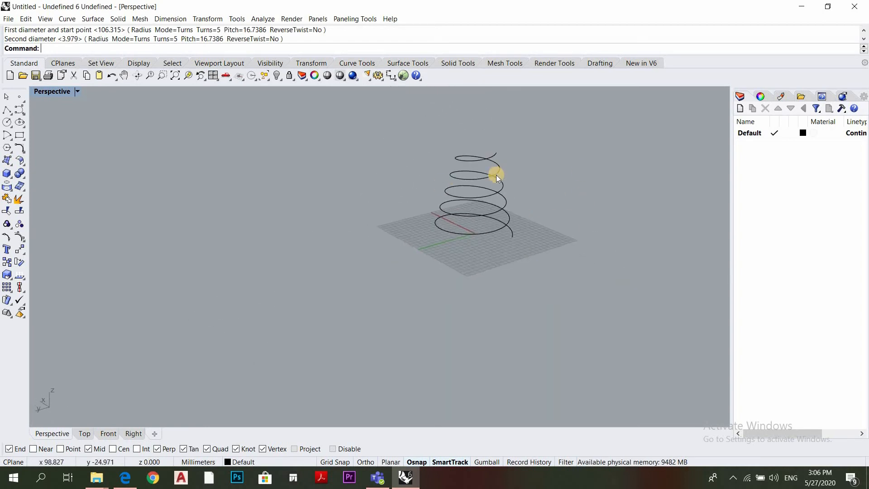
{"action": "left_click_drag", "start_coordinate": [534, 135], "coordinate": [463, 191]}
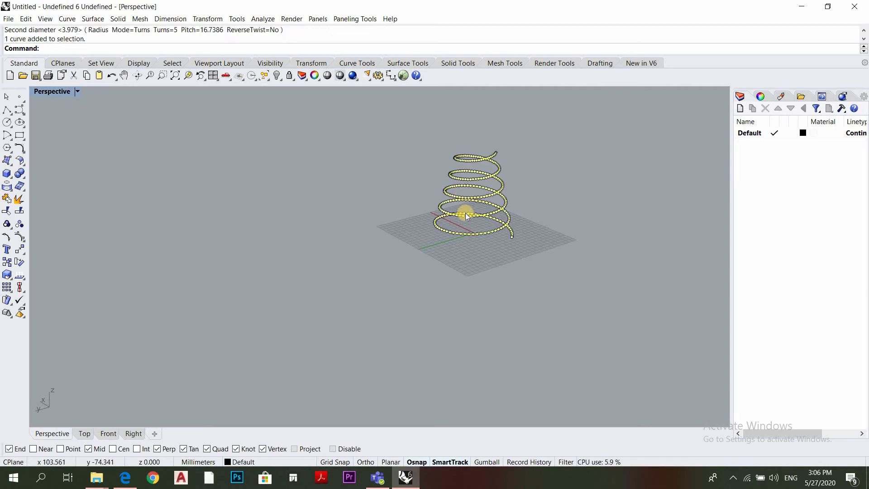
{"action": "key", "text": "Delete"}
Draw a circle by center and diameter, centered at the origin and lying within the grid
{"action": "scroll", "coordinate": [495, 223], "scroll_direction": "up", "scroll_amount": 2}
{"action": "right_click_drag", "start_coordinate": [496, 224], "coordinate": [431, 182]}
{"action": "scroll", "coordinate": [423, 197], "scroll_direction": "up", "scroll_amount": 5}
{"action": "scroll", "coordinate": [420, 199], "scroll_direction": "down", "scroll_amount": 3}
{"action": "scroll", "coordinate": [442, 196], "scroll_direction": "down", "scroll_amount": 2}
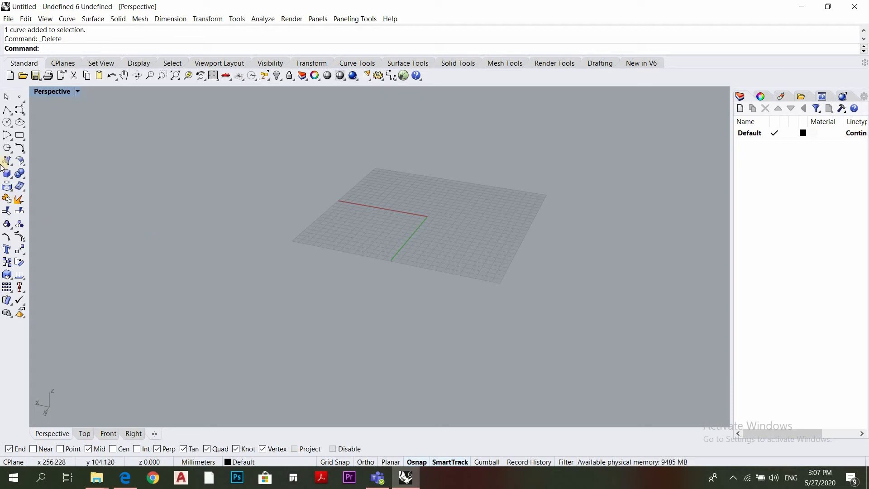
{"action": "left_click", "coordinate": [7, 122]}
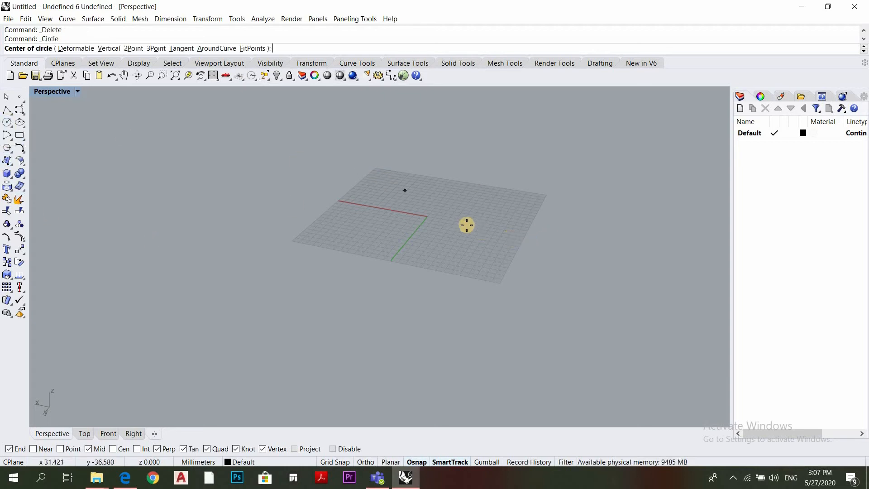
{"action": "left_click", "coordinate": [427, 216]}
{"action": "left_click", "coordinate": [485, 213]}
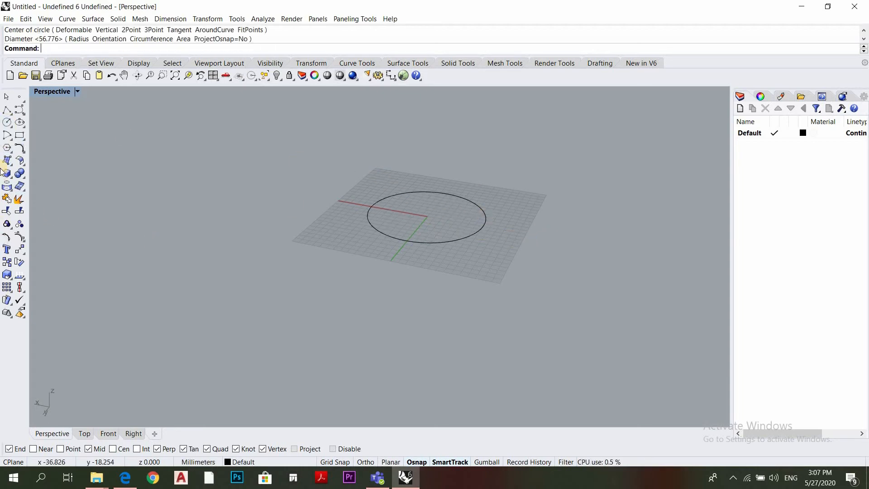
Draw a corner-to-corner rectangle on the grid that encloses the circle
{"action": "left_click", "coordinate": [19, 135]}
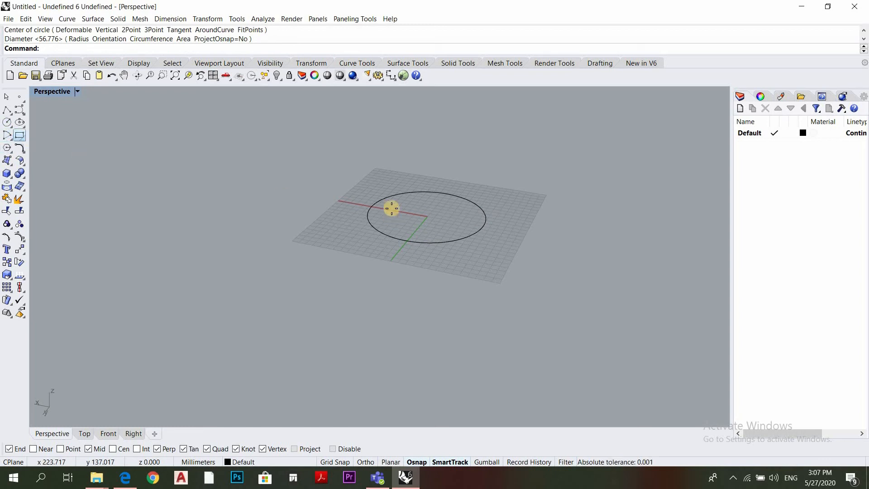
{"action": "left_click", "coordinate": [382, 177]}
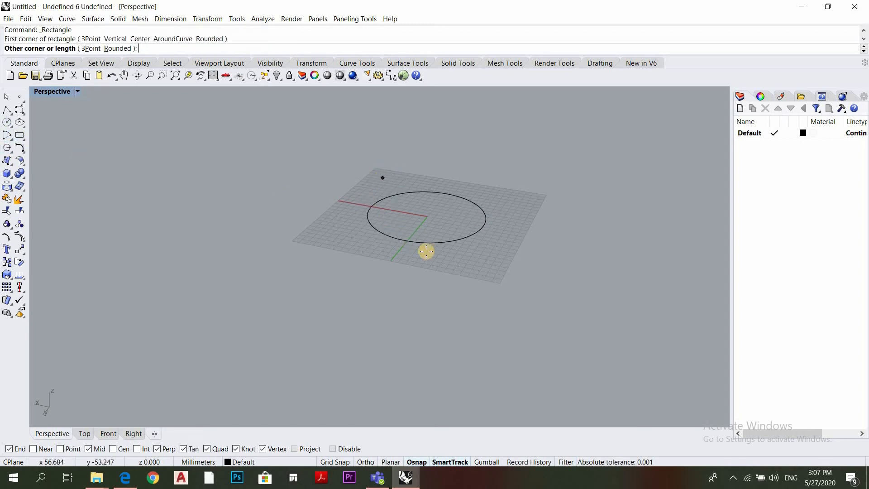
{"action": "left_click", "coordinate": [483, 260]}
Move the rectangle straight up to about 649 mm above the circle, using the vertical option
{"action": "scroll", "coordinate": [490, 265], "scroll_direction": "down", "scroll_amount": 2}
{"action": "left_click", "coordinate": [493, 258]}
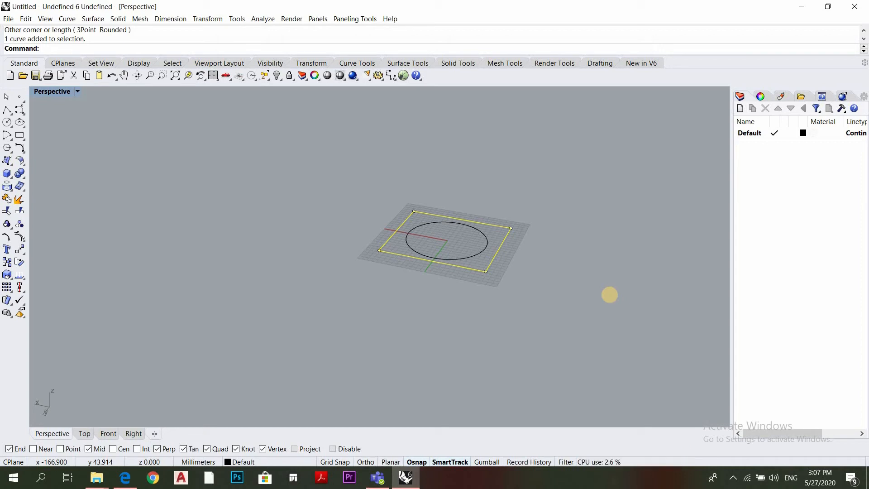
{"action": "key", "text": "Return"}
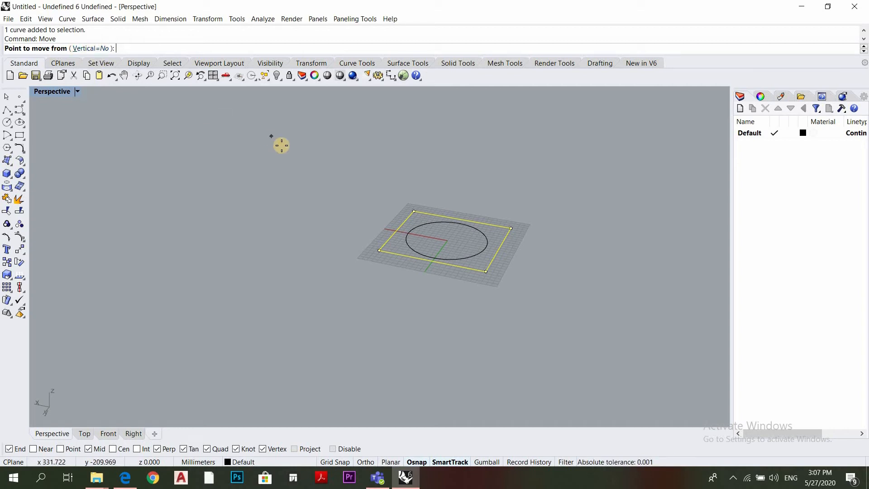
{"action": "key", "text": "Return"}
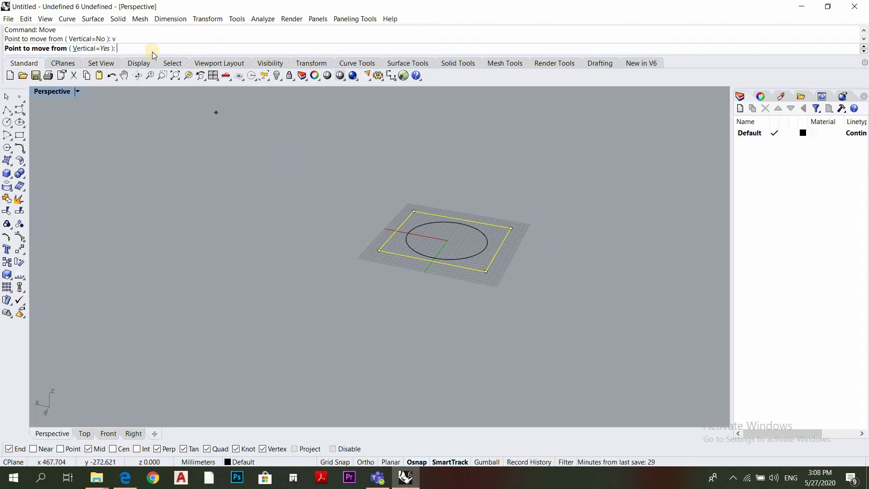
{"action": "left_click", "coordinate": [551, 275]}
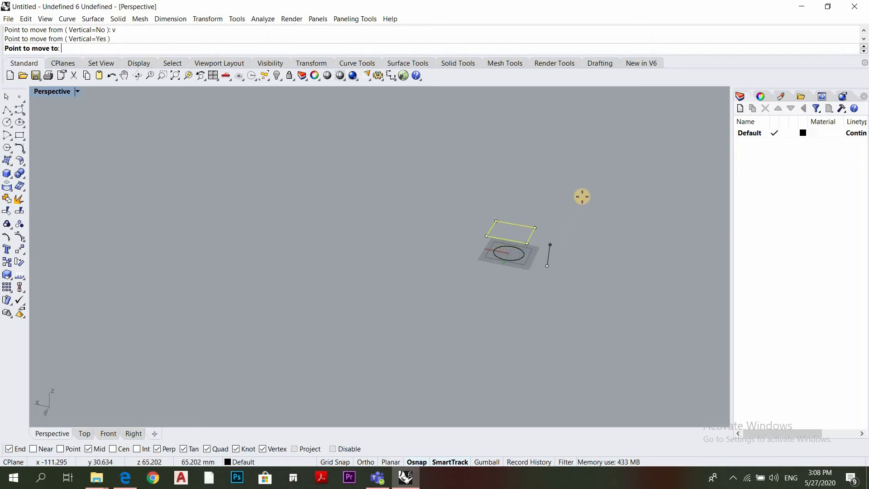
{"action": "left_click", "coordinate": [641, 197]}
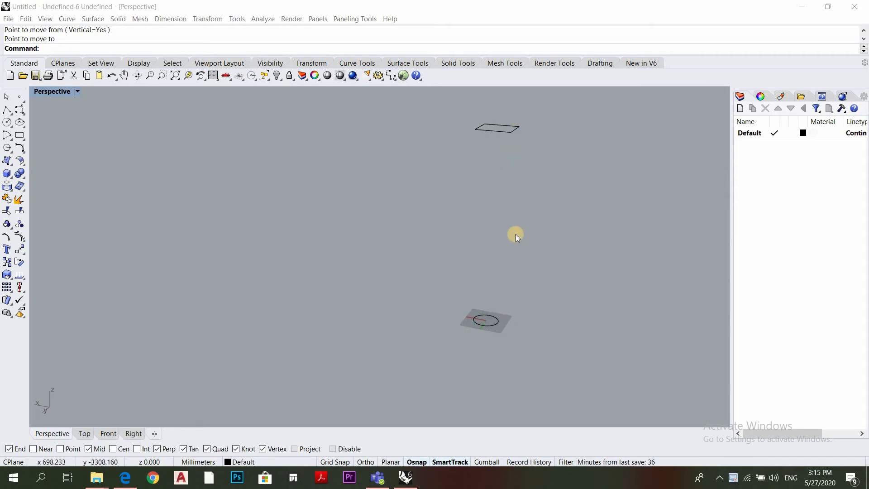
Start TweenCurves with the circle on the grid as the start curve and the raised rectangle as the end curve
{"action": "left_click", "coordinate": [515, 192]}
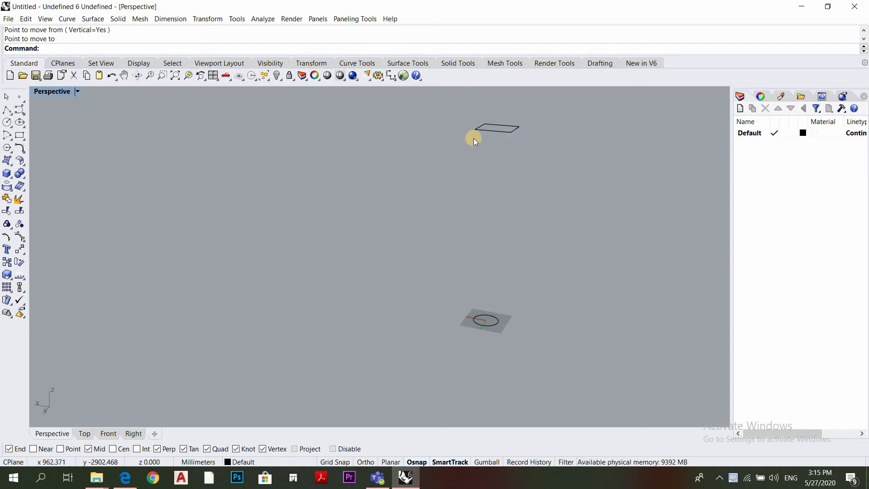
{"action": "left_click", "coordinate": [24, 117]}
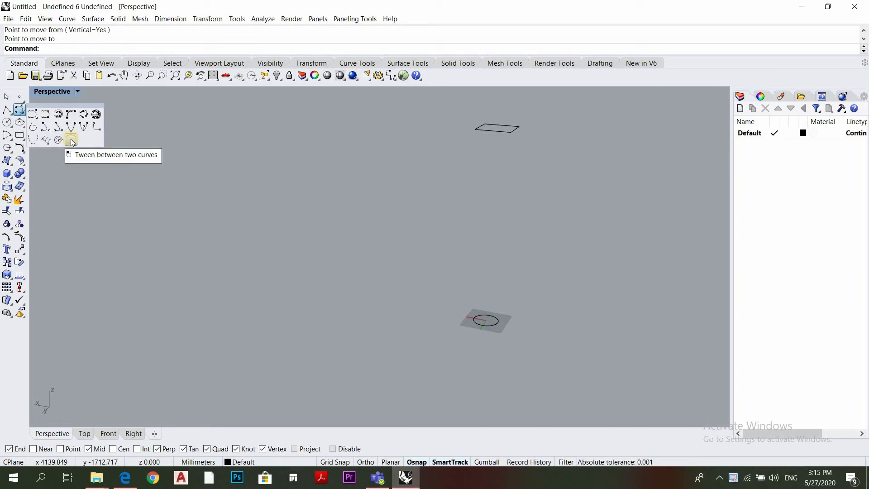
{"action": "left_click", "coordinate": [72, 141]}
{"action": "left_click", "coordinate": [71, 51]}
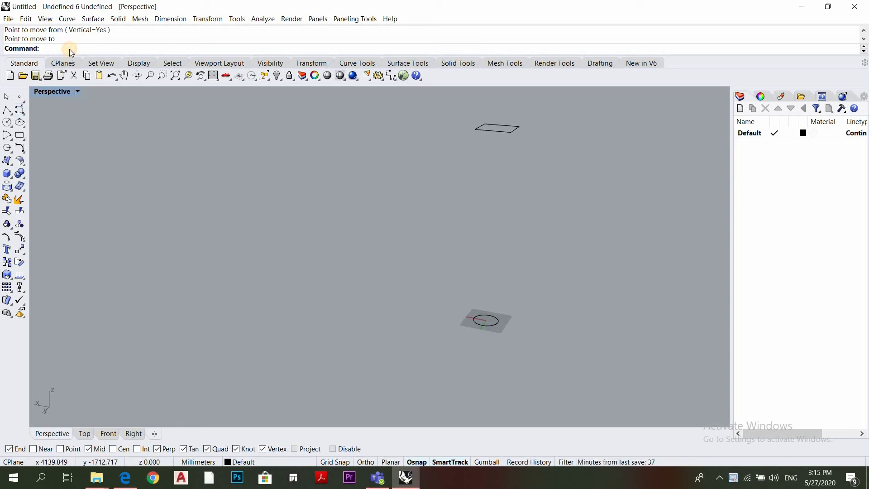
{"action": "type", "text": "TweenCurves"}
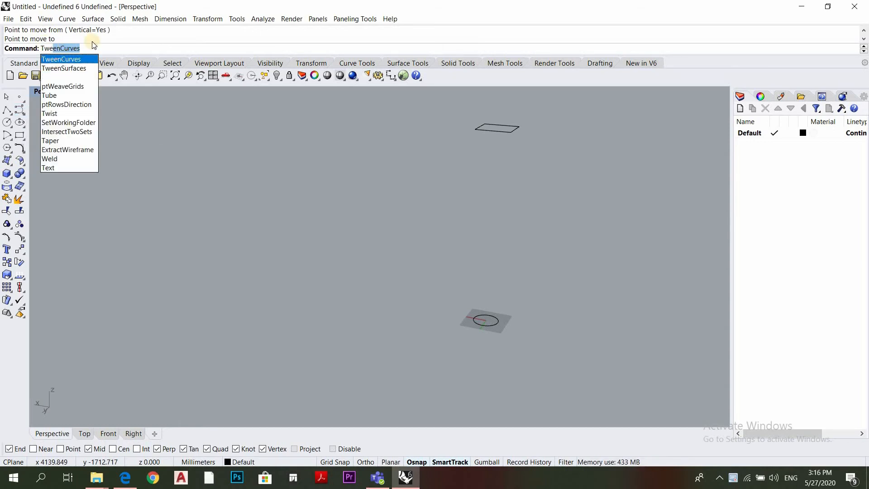
{"action": "left_click", "coordinate": [68, 59]}
{"action": "left_click", "coordinate": [496, 321]}
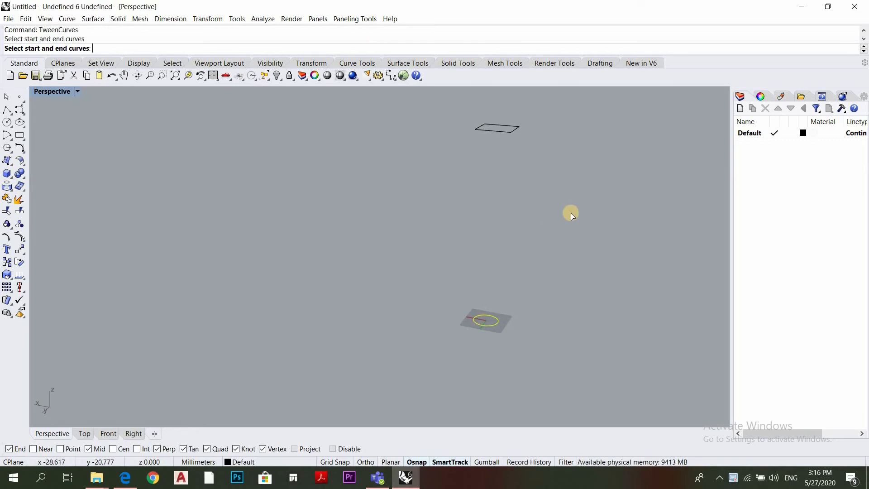
{"action": "left_click", "coordinate": [512, 133]}
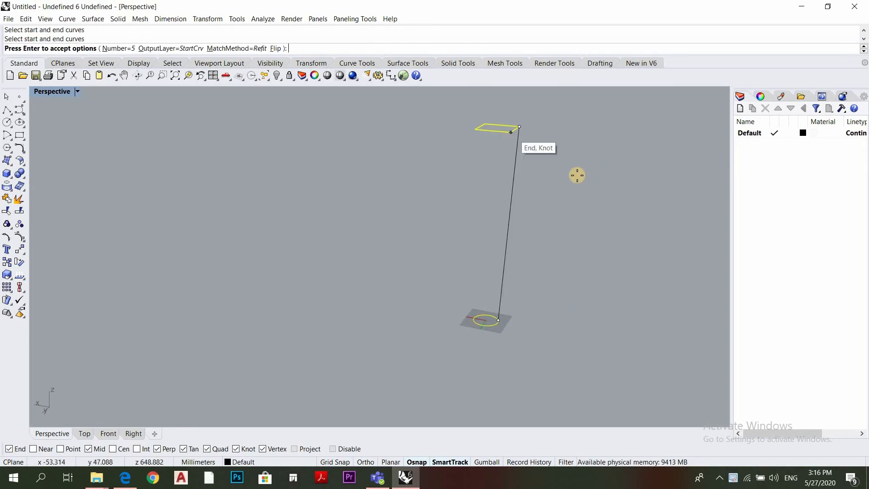
Set the number of tween curves to 10 and create them between the circle and the rectangle
{"action": "right_click_drag", "start_coordinate": [576, 175], "coordinate": [428, 297]}
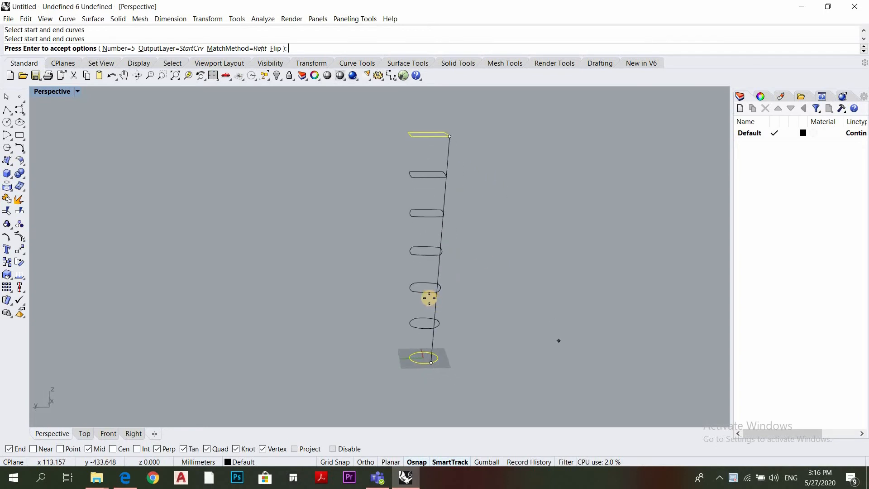
{"action": "right_click_drag", "start_coordinate": [456, 361], "coordinate": [485, 313]}
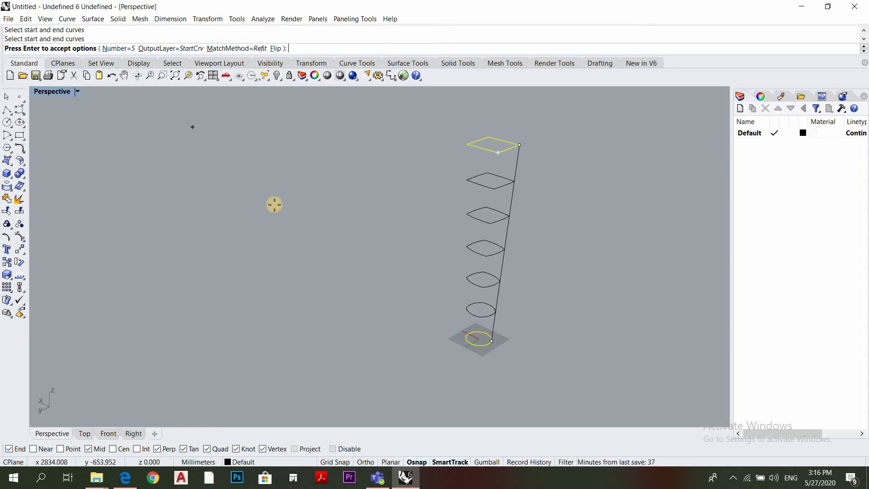
{"action": "key", "text": "Return"}
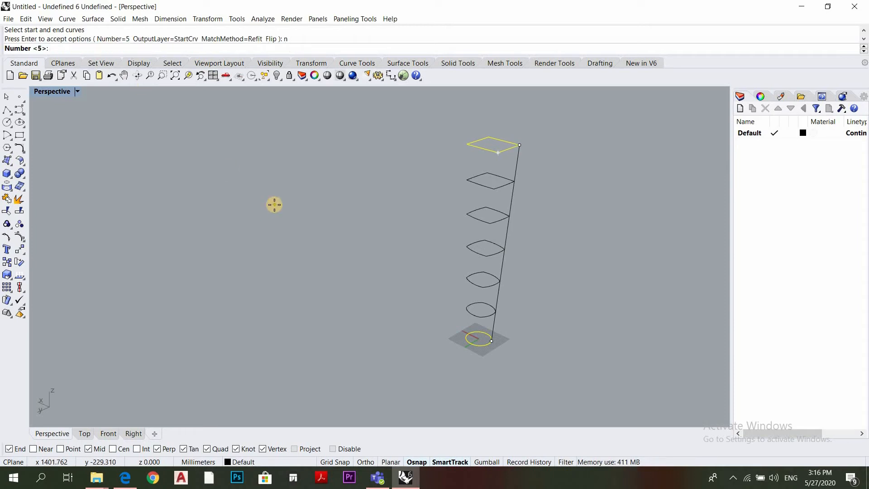
{"action": "key", "text": "Return"}
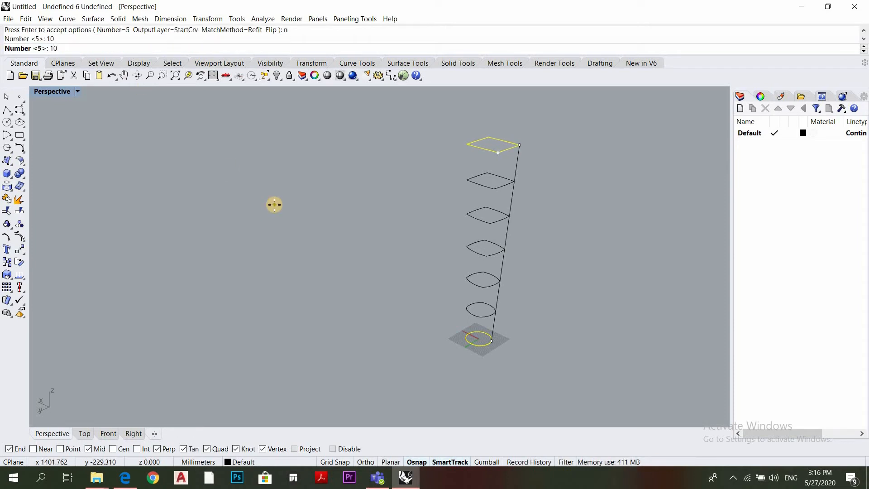
{"action": "right_click_drag", "start_coordinate": [459, 318], "coordinate": [491, 162]}
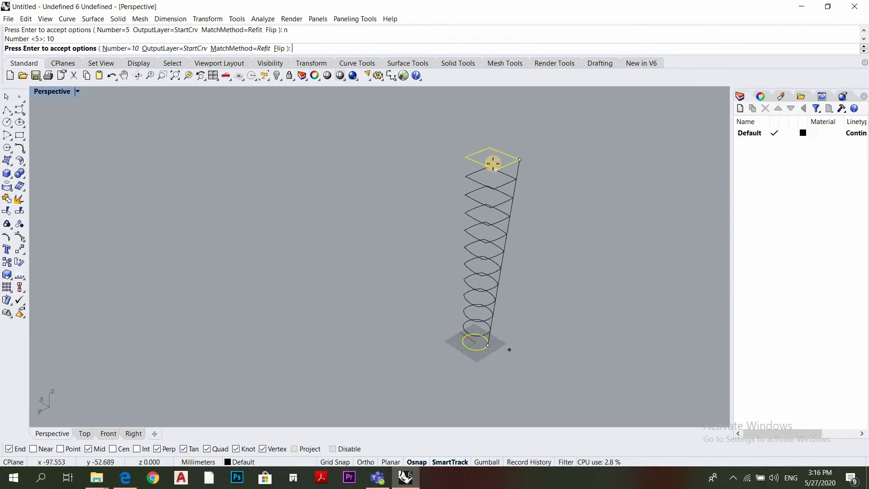
{"action": "key", "text": "Return"}
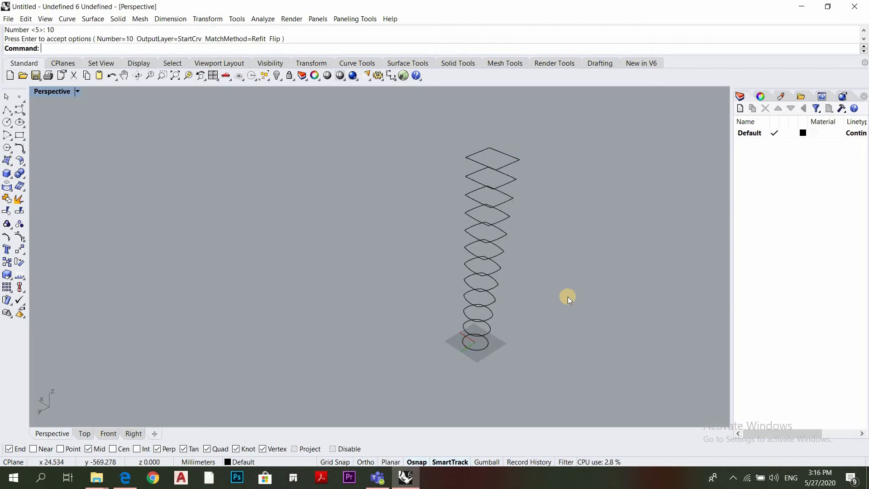
Start a solid box, show the tweened curves in the Top view and disable all object snaps
{"action": "right_click_drag", "start_coordinate": [528, 310], "coordinate": [481, 286]}
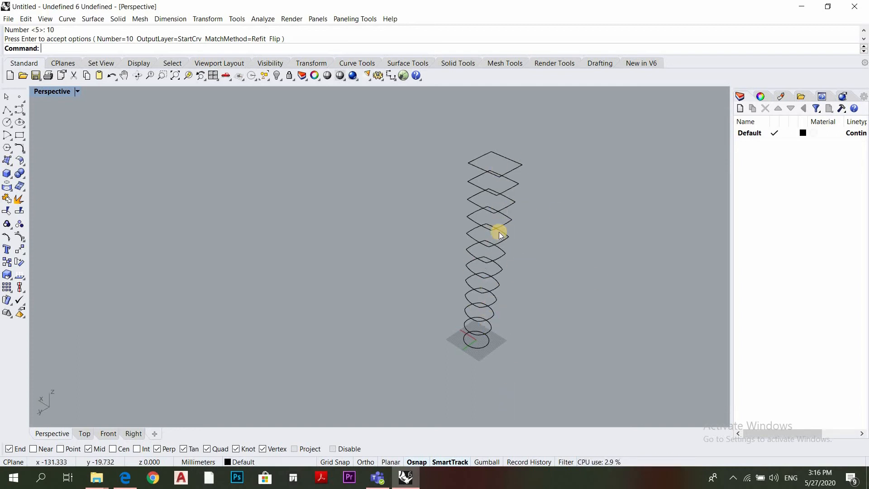
{"action": "right_click_drag", "start_coordinate": [470, 261], "coordinate": [490, 263]}
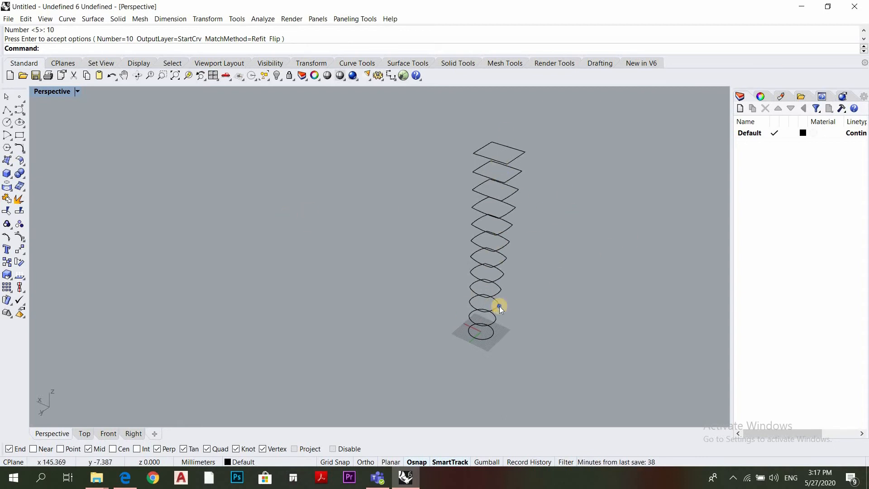
{"action": "right_click_drag", "start_coordinate": [498, 306], "coordinate": [475, 93]}
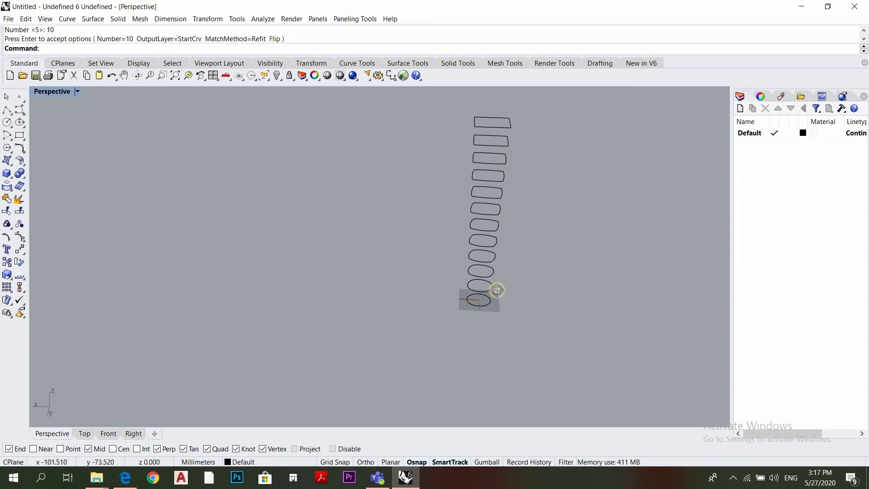
{"action": "right_click_drag", "start_coordinate": [497, 291], "coordinate": [525, 136]}
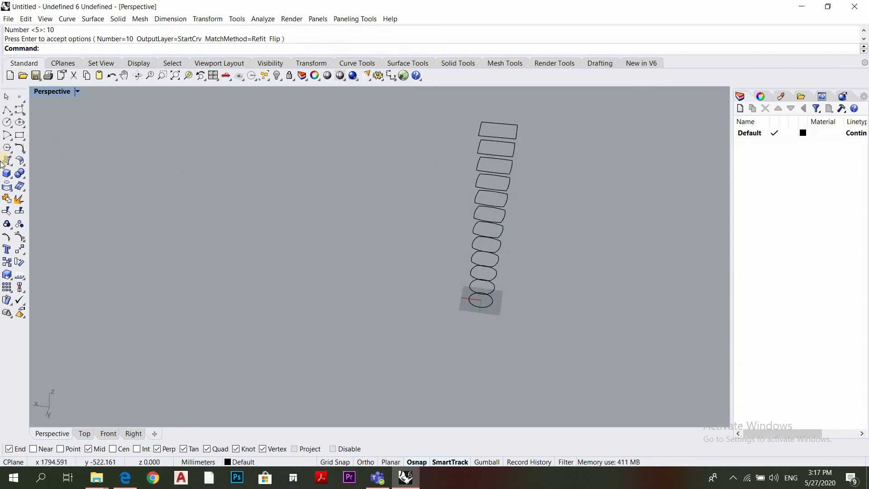
{"action": "left_click", "coordinate": [85, 434]}
{"action": "scroll", "coordinate": [394, 273], "scroll_direction": "down", "scroll_amount": 3}
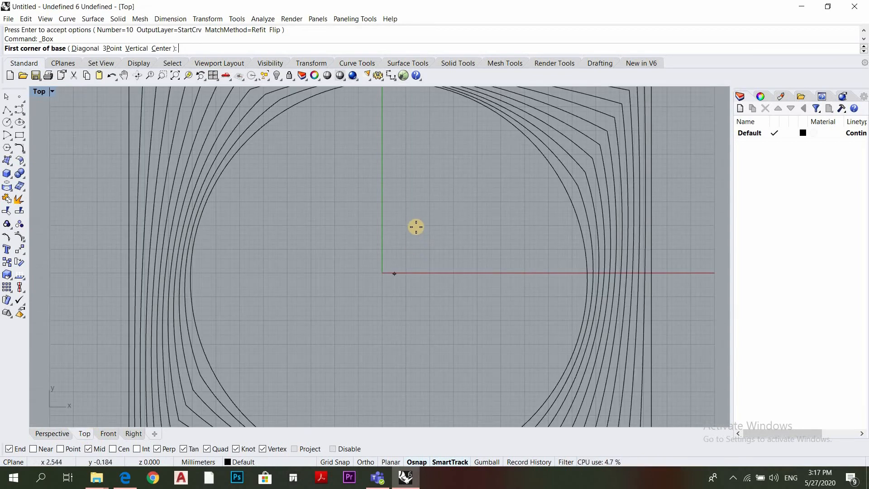
{"action": "scroll", "coordinate": [473, 180], "scroll_direction": "down", "scroll_amount": 2}
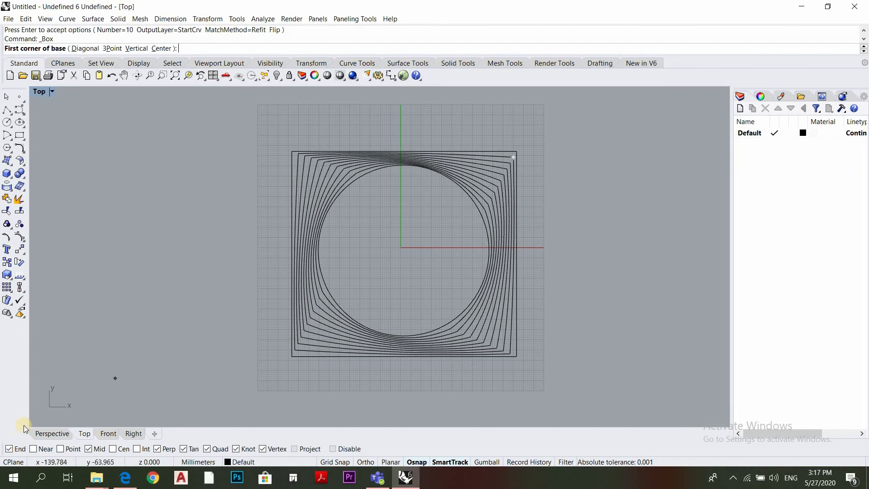
{"action": "left_click", "coordinate": [9, 448]}
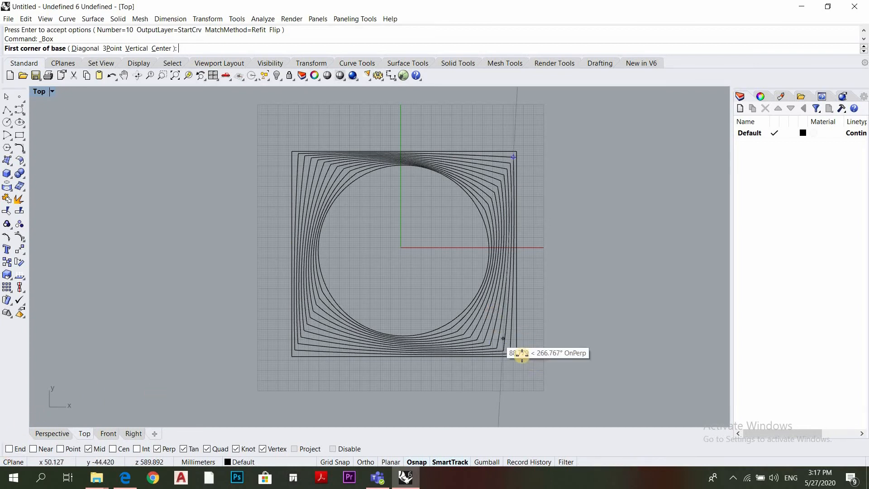
{"action": "left_click", "coordinate": [157, 449]}
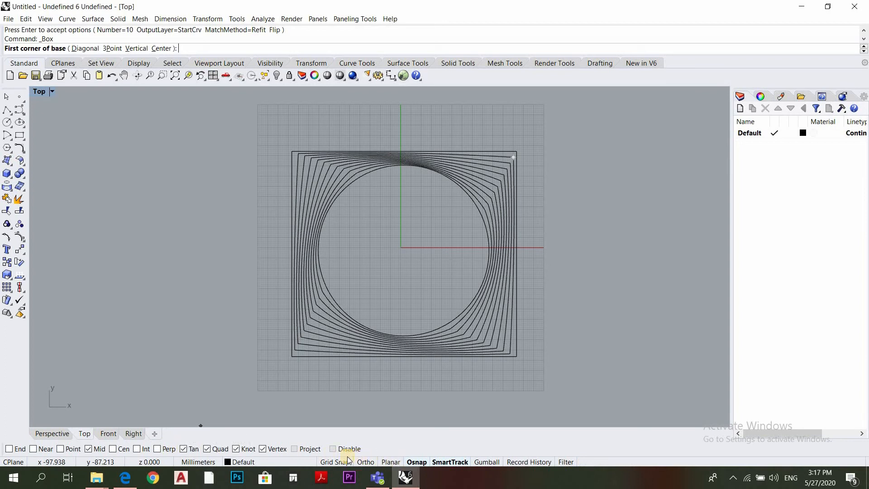
{"action": "left_click", "coordinate": [417, 462]}
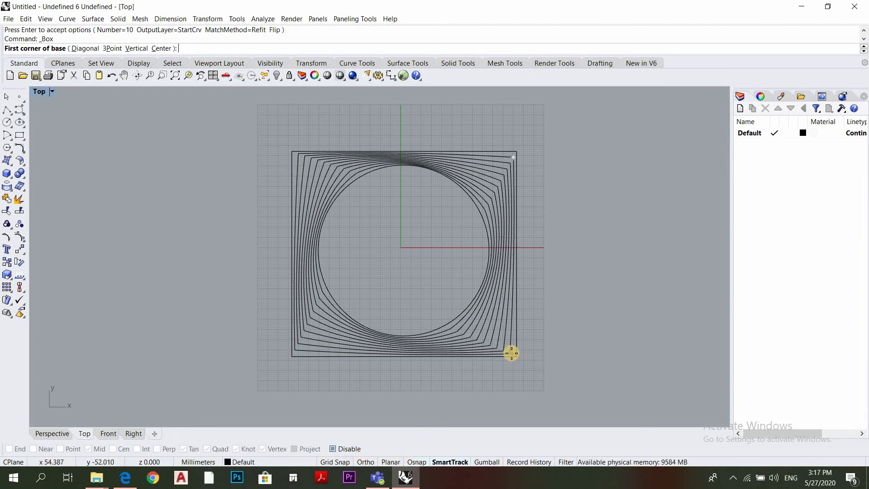
Draw the box with a base about 79 by 84 mm around the origin and a height of about 677 mm, slightly above the rectangle
{"action": "left_click", "coordinate": [480, 338]}
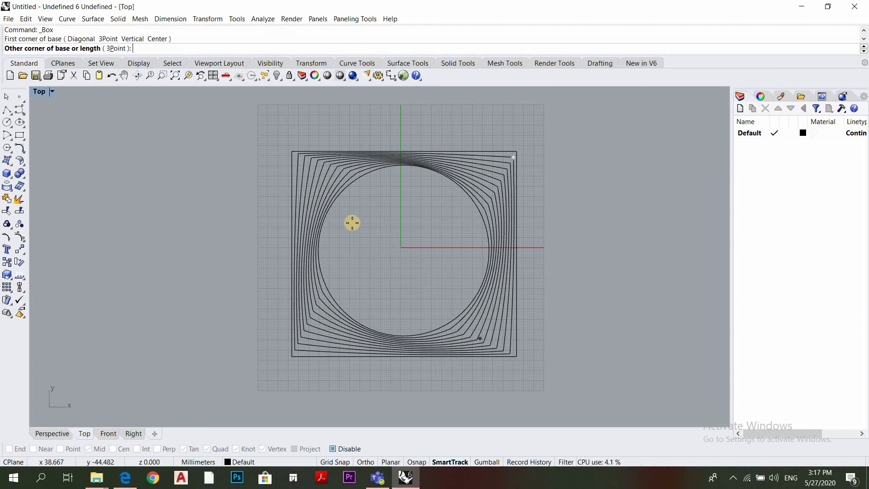
{"action": "left_click", "coordinate": [321, 167]}
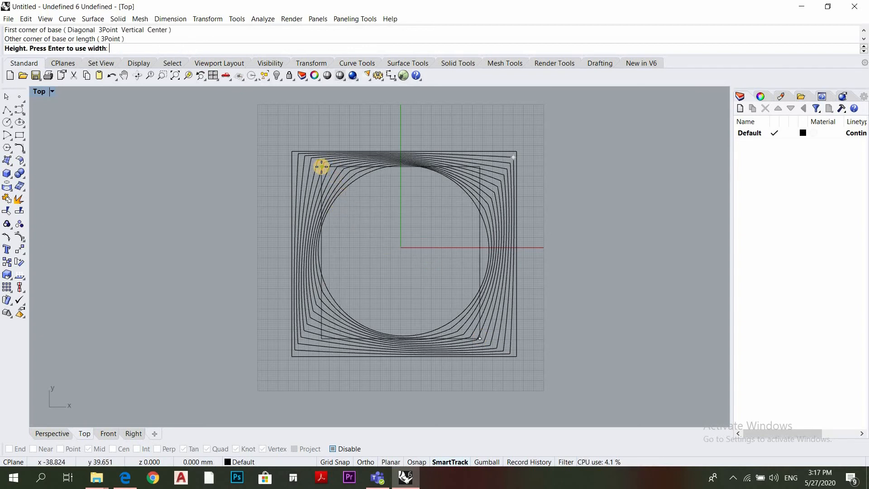
{"action": "left_click", "coordinate": [40, 434]}
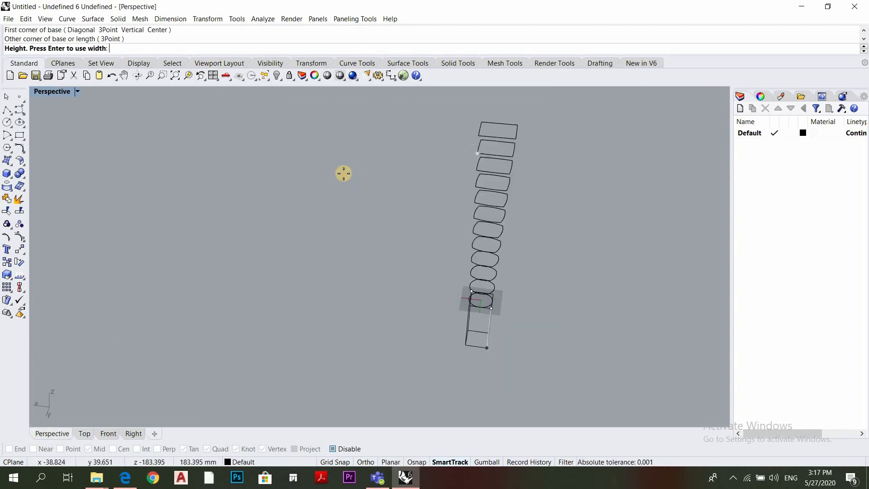
{"action": "left_click", "coordinate": [542, 147]}
Extrude the twelve stacked tower curves about 6.7 mm into solid slabs, keeping the box out of the selection
{"action": "right_click_drag", "start_coordinate": [541, 179], "coordinate": [485, 181]}
{"action": "left_click_drag", "start_coordinate": [440, 91], "coordinate": [572, 317]}
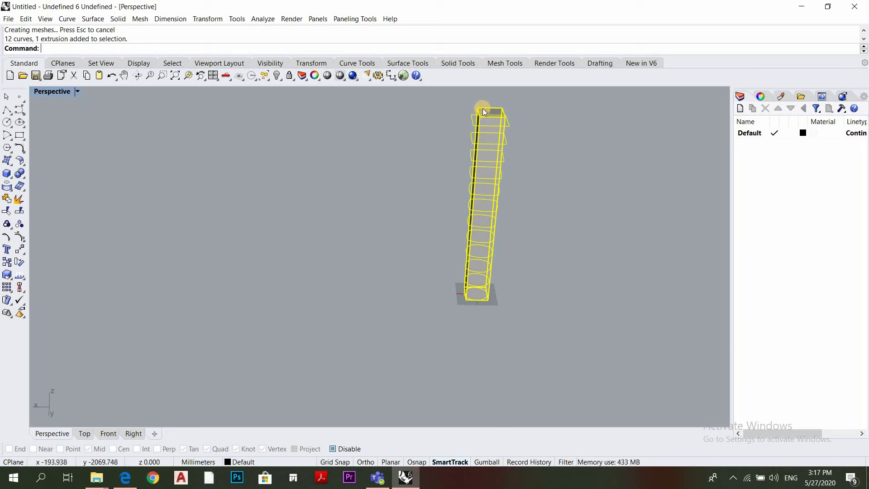
{"action": "scroll", "coordinate": [484, 112], "scroll_direction": "up", "scroll_amount": 5}
{"action": "left_click", "coordinate": [461, 111], "text": "ctrl"}
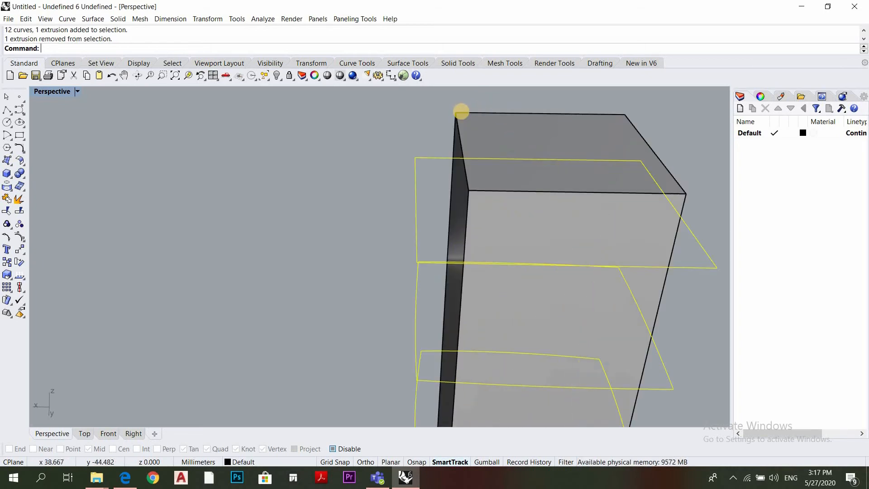
{"action": "scroll", "coordinate": [576, 291], "scroll_direction": "down", "scroll_amount": 6}
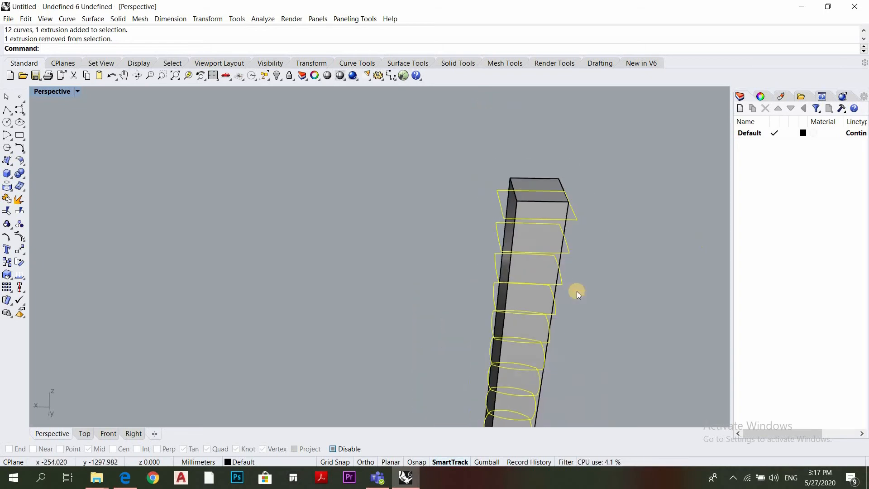
{"action": "right_click_drag", "start_coordinate": [590, 273], "coordinate": [530, 395]}
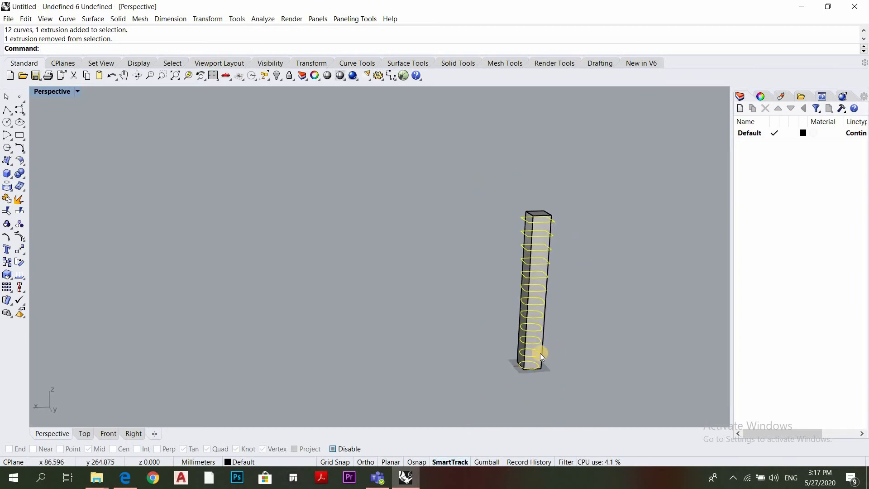
{"action": "scroll", "coordinate": [539, 355], "scroll_direction": "up", "scroll_amount": 4}
{"action": "right_click_drag", "start_coordinate": [597, 235], "coordinate": [508, 160]}
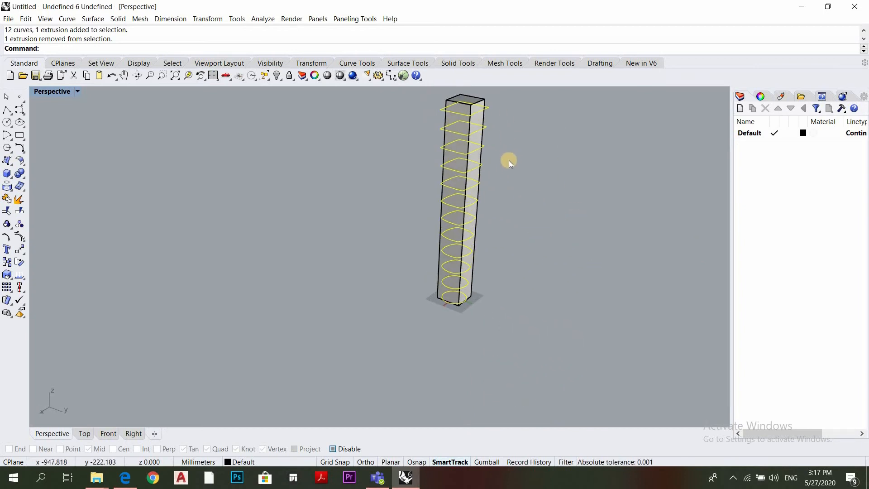
{"action": "type", "text": "ExtrudeCrv"}
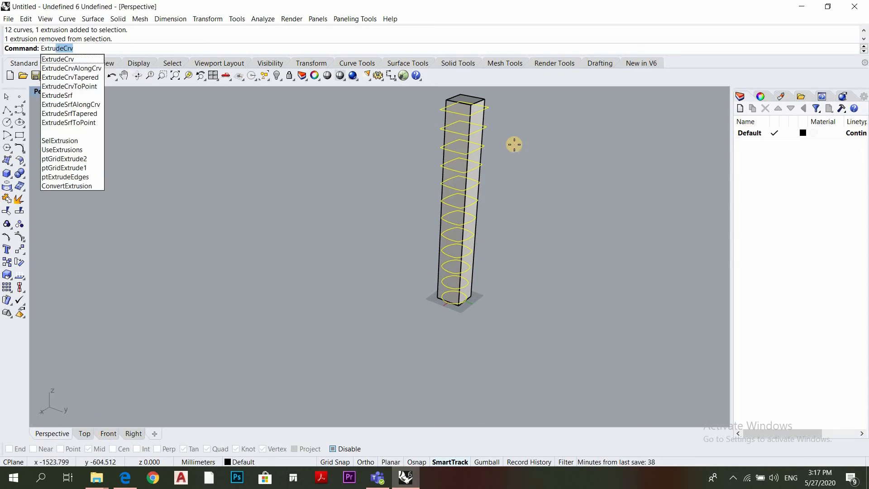
{"action": "key", "text": "Return"}
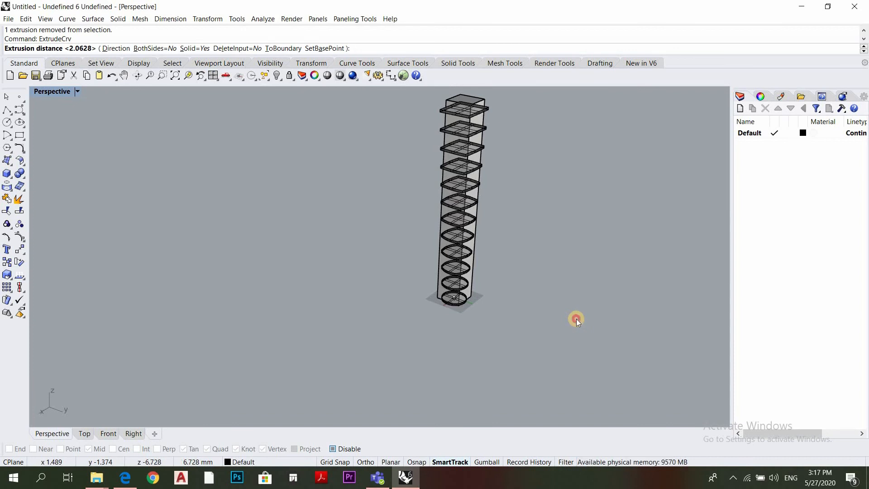
{"action": "left_click", "coordinate": [576, 319]}
Delete the whole tower, including its box, slabs and stacked curves
{"action": "right_click_drag", "start_coordinate": [561, 235], "coordinate": [553, 169]}
{"action": "scroll", "coordinate": [587, 194], "scroll_direction": "up", "scroll_amount": 5}
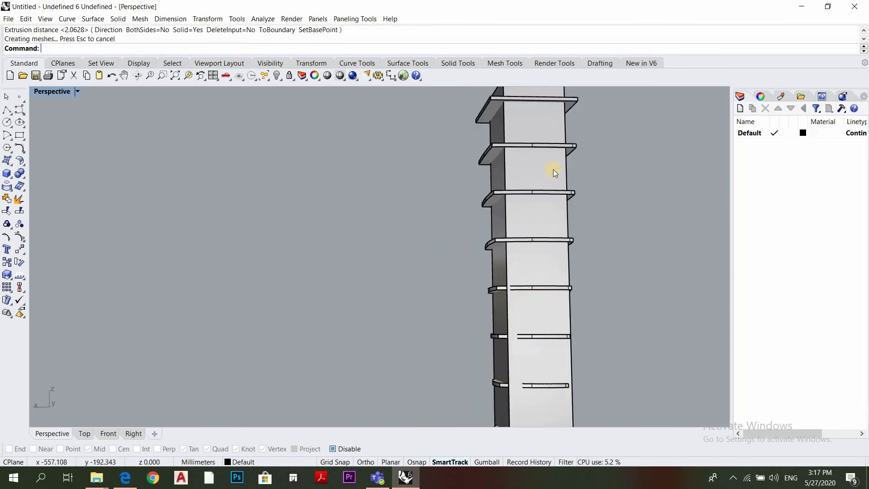
{"action": "scroll", "coordinate": [606, 276], "scroll_direction": "down", "scroll_amount": 5}
{"action": "right_click_drag", "start_coordinate": [601, 242], "coordinate": [587, 100]}
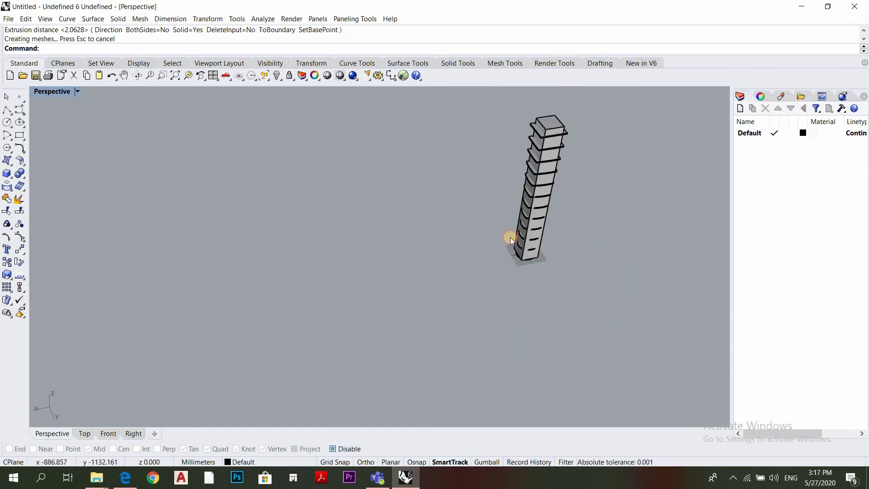
{"action": "left_click_drag", "start_coordinate": [591, 101], "coordinate": [485, 279]}
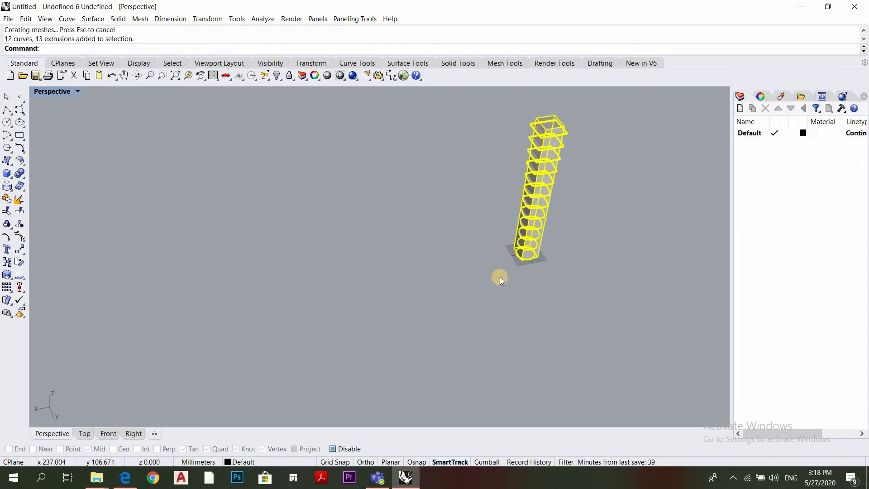
{"action": "key", "text": "Delete"}
Draw a circle with a diameter of 50 mm centred approximately on the origin
{"action": "right_click_drag", "start_coordinate": [512, 241], "coordinate": [536, 221]}
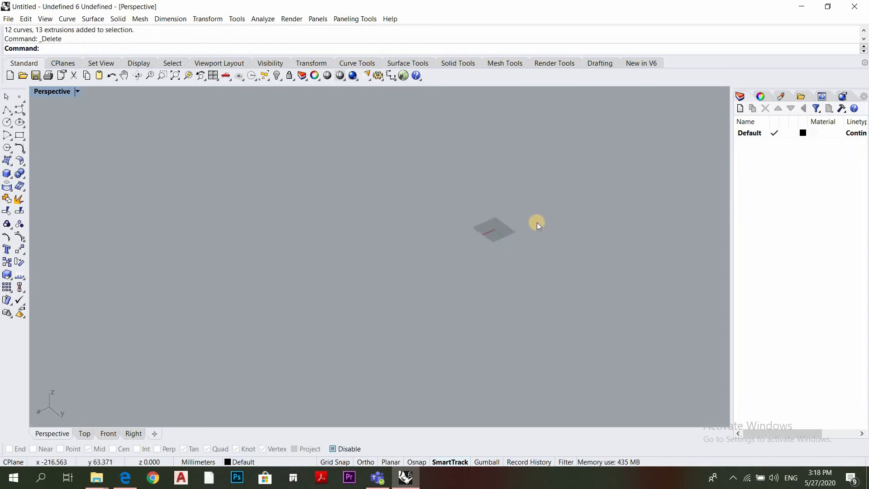
{"action": "scroll", "coordinate": [435, 251], "scroll_direction": "up", "scroll_amount": 4}
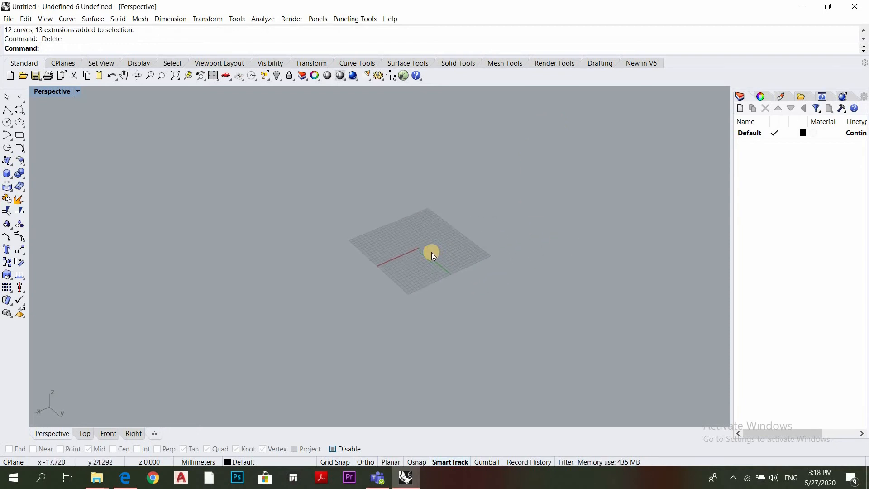
{"action": "right_click_drag", "start_coordinate": [431, 252], "coordinate": [431, 252]}
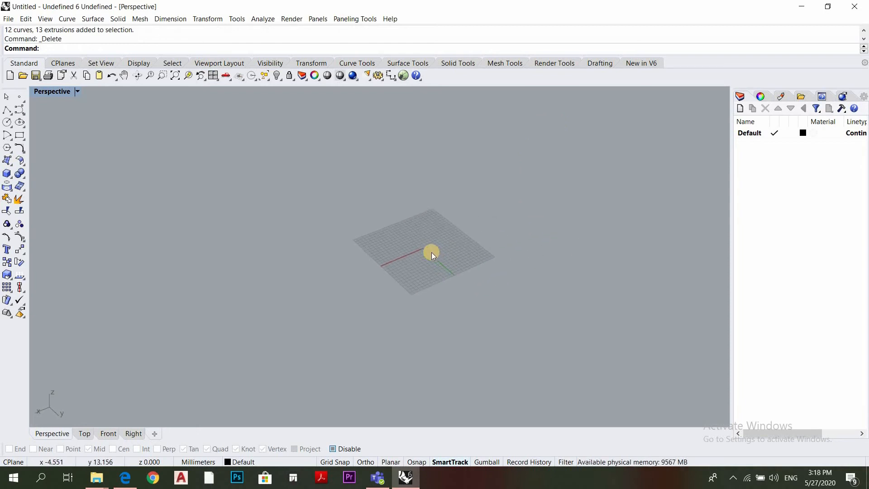
{"action": "left_click", "coordinate": [7, 124]}
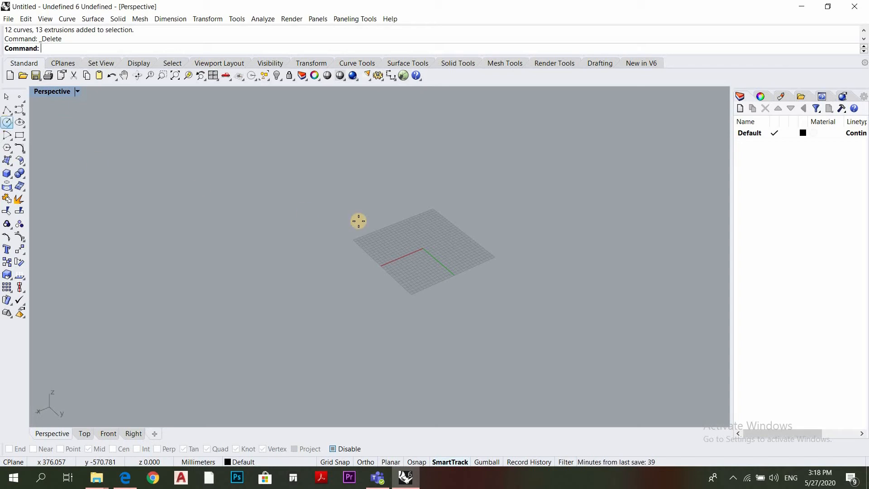
{"action": "left_click", "coordinate": [420, 248]}
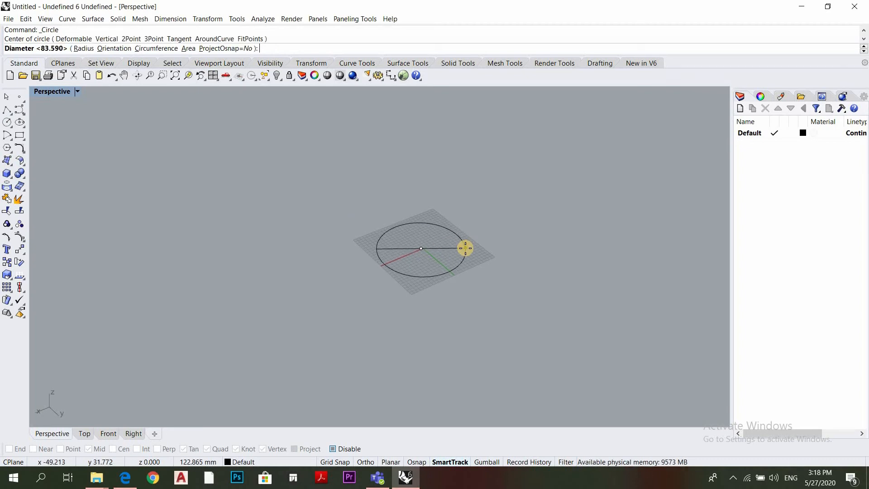
{"action": "type", "text": "50"}
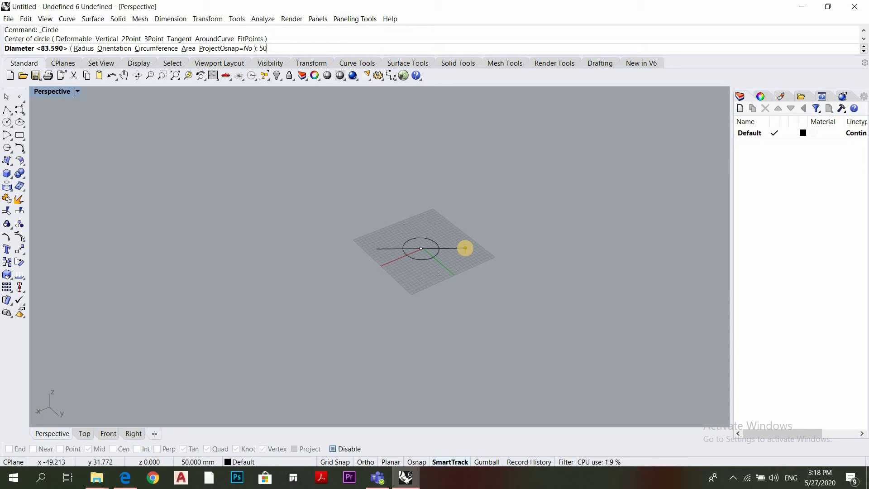
{"action": "key", "text": "Return"}
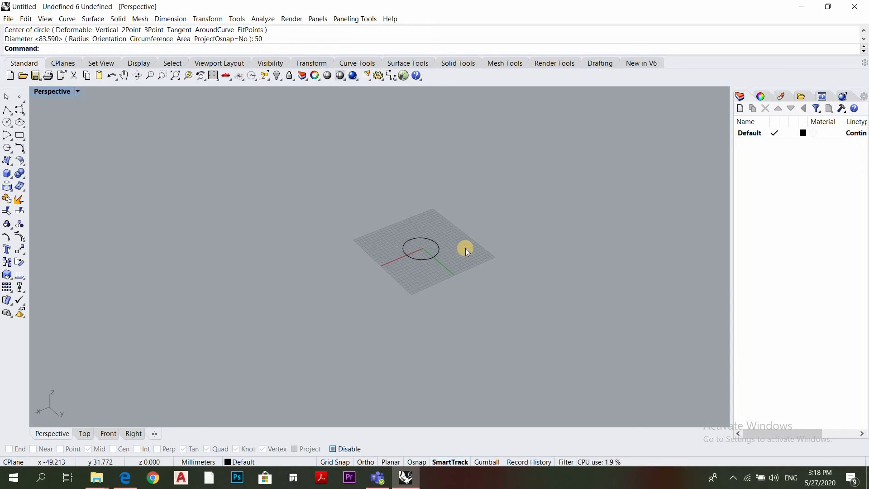
Delete the 50 mm circle from the grid
{"action": "scroll", "coordinate": [437, 227], "scroll_direction": "up", "scroll_amount": 3}
{"action": "right_click_drag", "start_coordinate": [428, 245], "coordinate": [438, 198]}
{"action": "scroll", "coordinate": [445, 171], "scroll_direction": "down", "scroll_amount": 4}
{"action": "scroll", "coordinate": [435, 230], "scroll_direction": "up", "scroll_amount": 5}
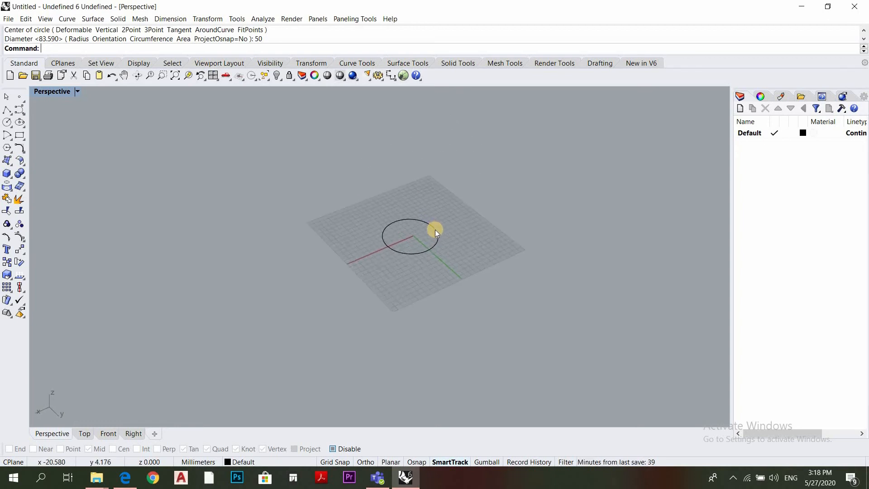
{"action": "left_click", "coordinate": [438, 227]}
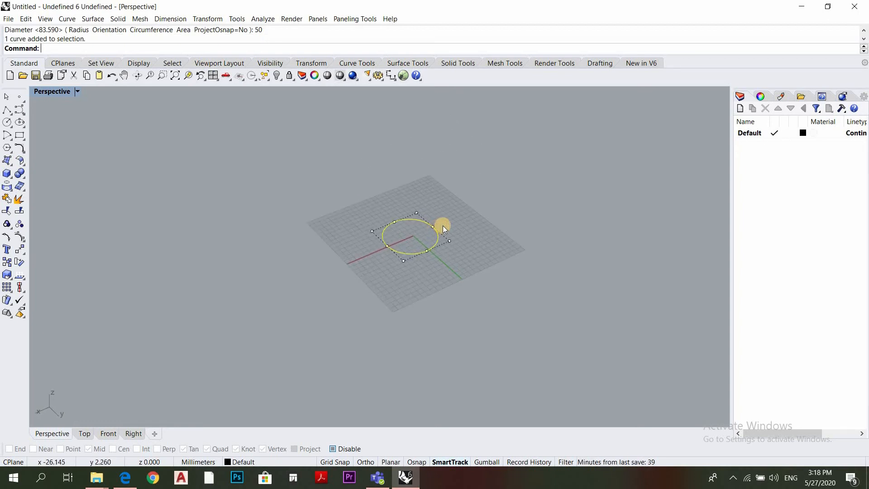
{"action": "key", "text": "Delete"}
Draw three separate single-segment polylines around the grid, each with one end pointing in towards its middle
{"action": "left_click", "coordinate": [7, 110]}
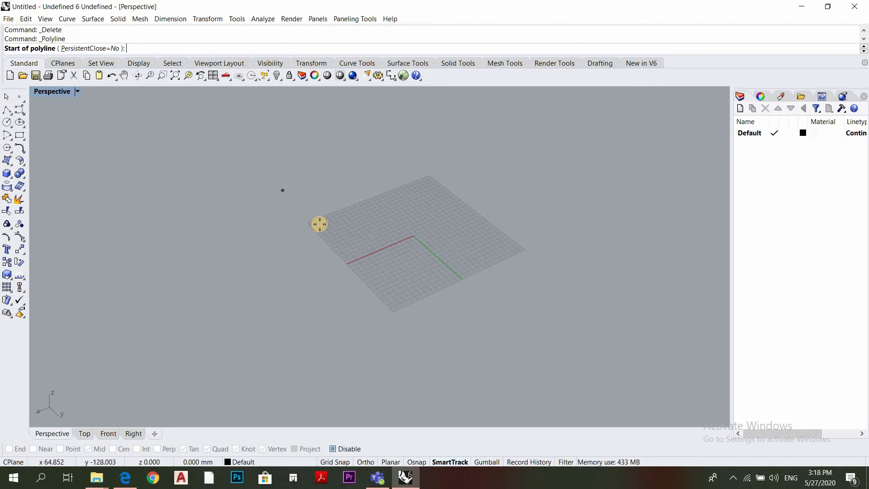
{"action": "left_click", "coordinate": [260, 174]}
{"action": "left_click", "coordinate": [320, 224]}
{"action": "key", "text": "Return"}
{"action": "key", "text": "Return"}
{"action": "left_click", "coordinate": [413, 136]}
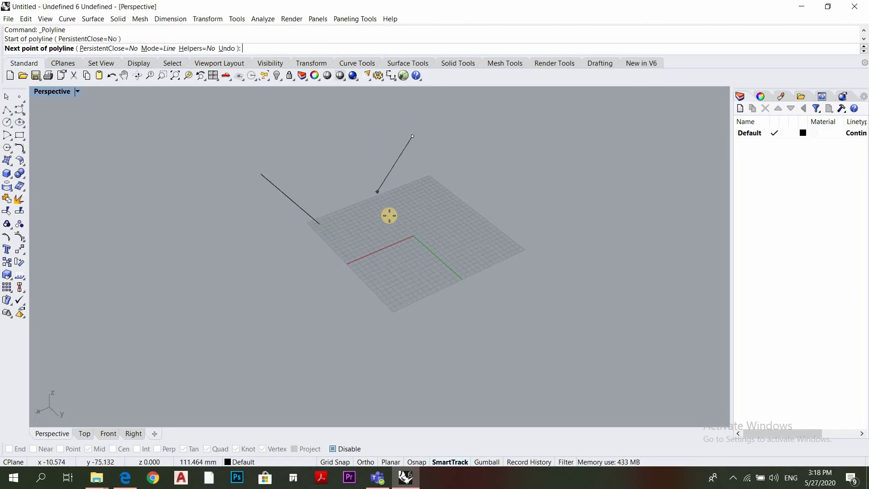
{"action": "left_click", "coordinate": [389, 214]}
{"action": "key", "text": "Return"}
{"action": "key", "text": "Return"}
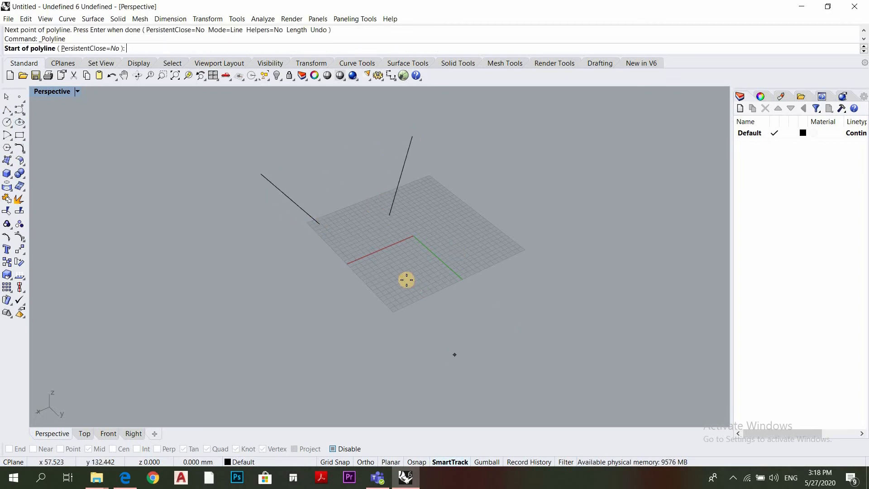
{"action": "left_click", "coordinate": [406, 280]}
{"action": "left_click", "coordinate": [453, 355]}
{"action": "key", "text": "Return"}
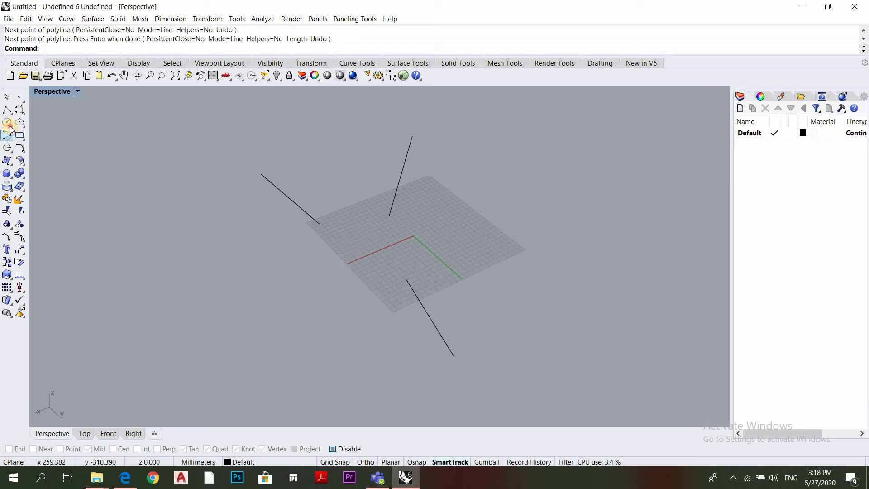
Enable object snaps with End and draw a circle by diameter between the inner ends of the back and front lines
{"action": "left_click", "coordinate": [10, 128]}
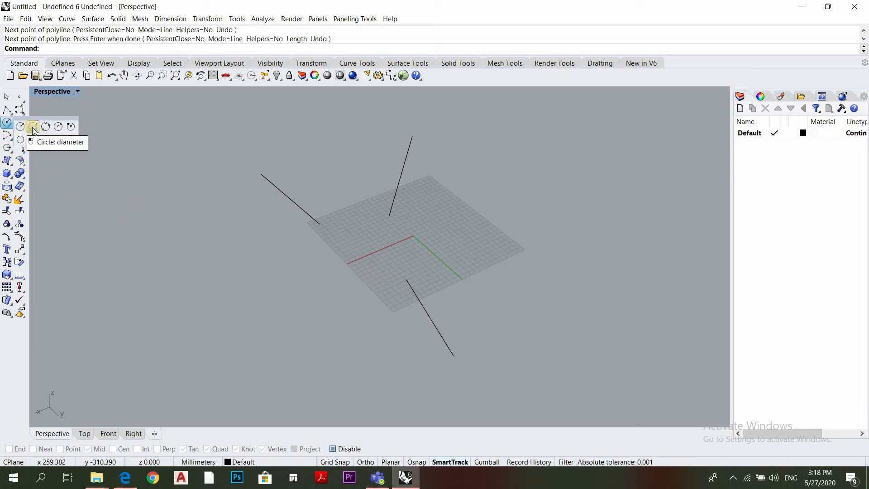
{"action": "left_click", "coordinate": [33, 130]}
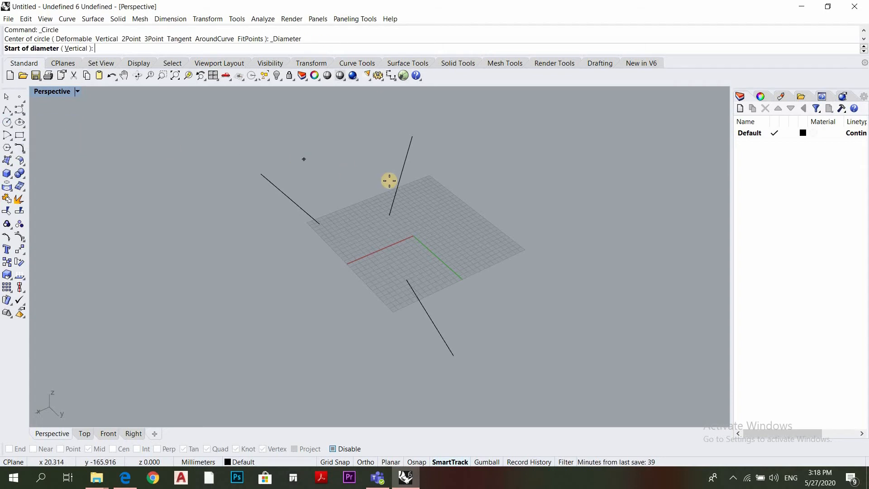
{"action": "left_click", "coordinate": [416, 462]}
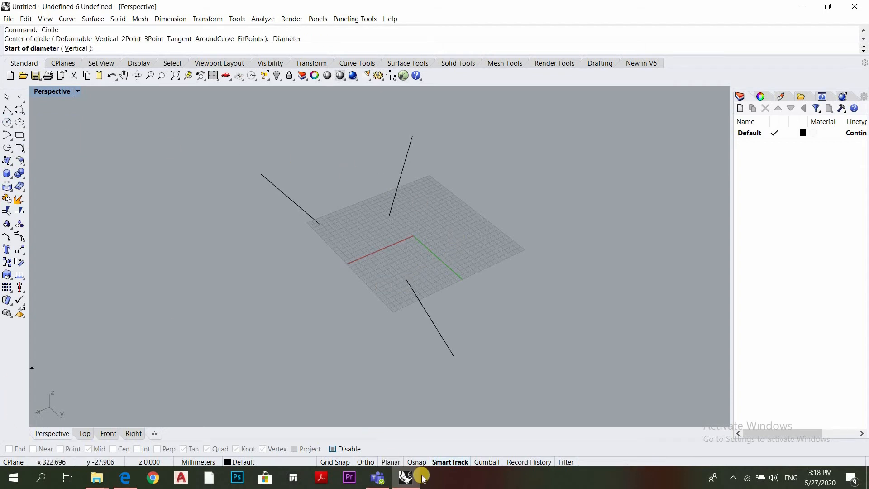
{"action": "left_click", "coordinate": [8, 448]}
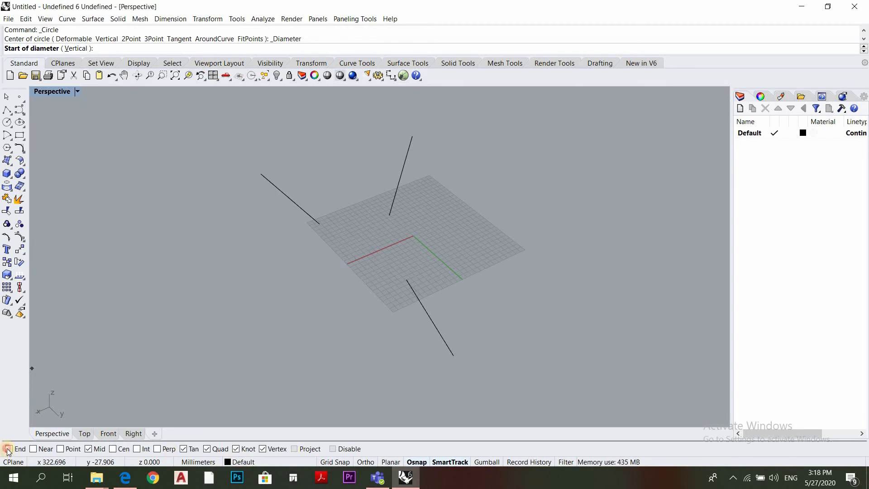
{"action": "left_click", "coordinate": [406, 280]}
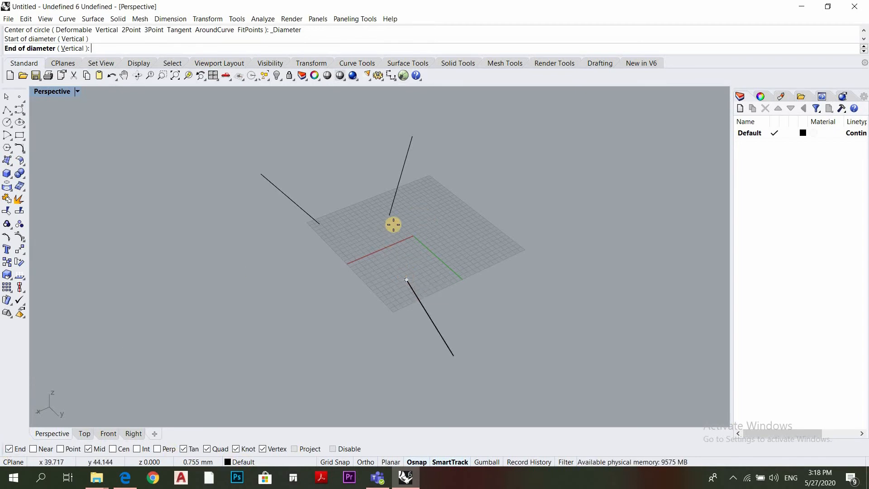
{"action": "left_click", "coordinate": [512, 280]}
Draw a three-point circle through the inner ends of the three lines
{"action": "right_click_drag", "start_coordinate": [390, 258], "coordinate": [283, 193]}
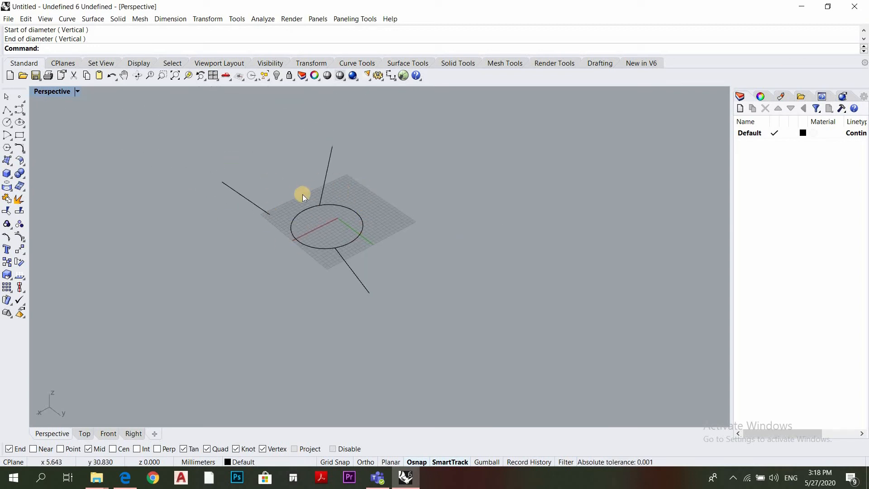
{"action": "left_click", "coordinate": [10, 126]}
{"action": "left_click", "coordinate": [52, 124]}
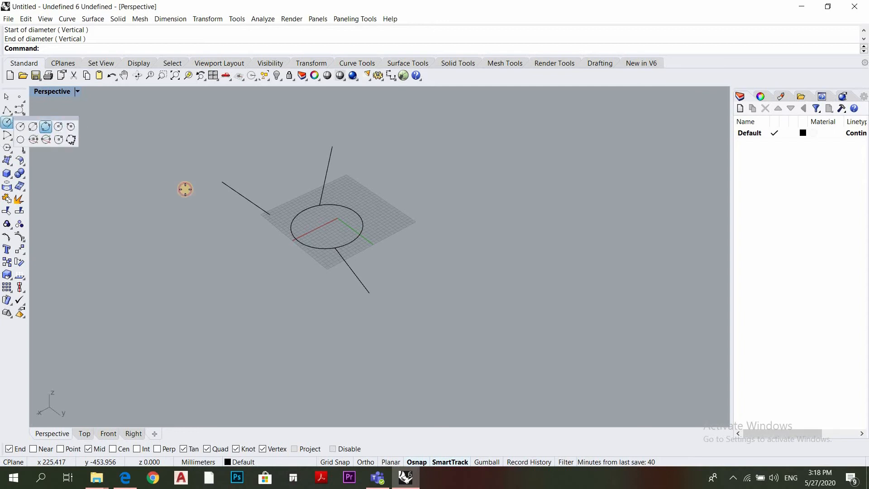
{"action": "left_click", "coordinate": [335, 248]}
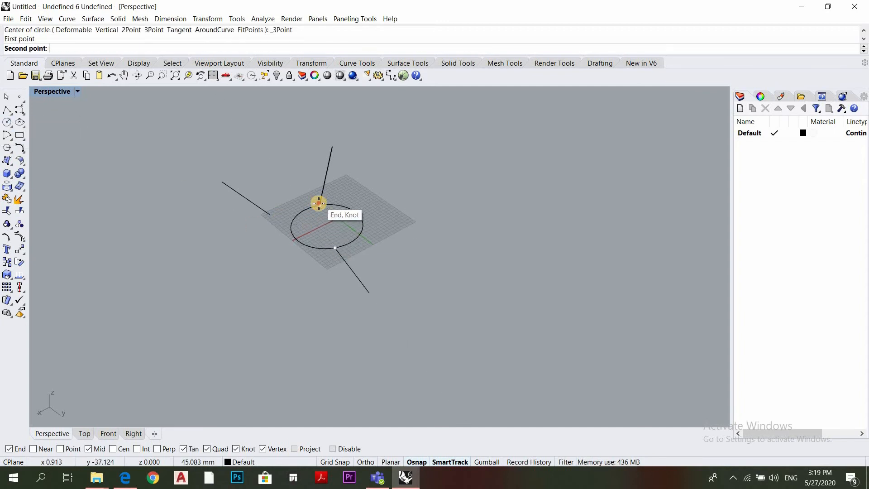
{"action": "left_click", "coordinate": [319, 203]}
{"action": "left_click", "coordinate": [267, 219]}
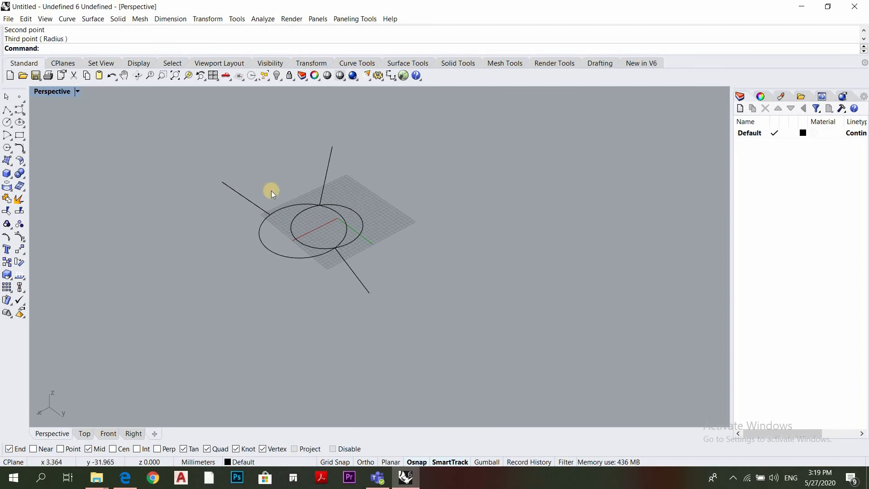
Draw a circle of radius 50 mm tangent to the front-left line and the back line
{"action": "scroll", "coordinate": [377, 235], "scroll_direction": "up", "scroll_amount": 3}
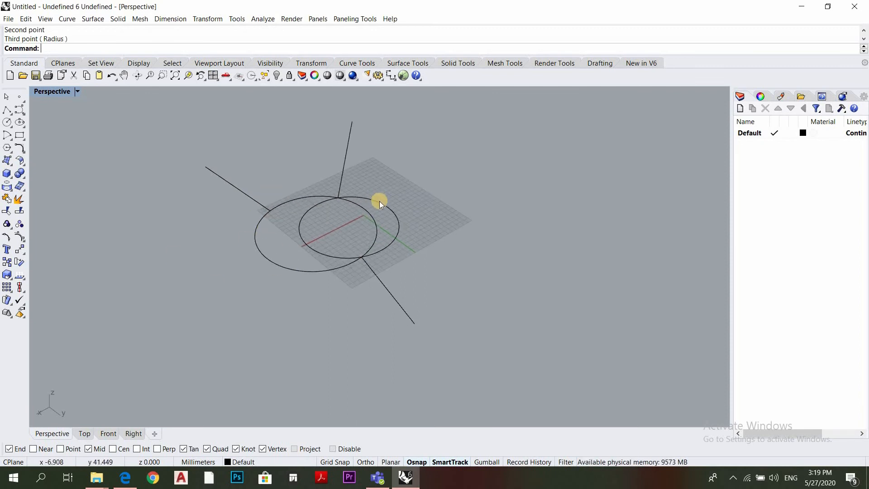
{"action": "left_click", "coordinate": [11, 128]}
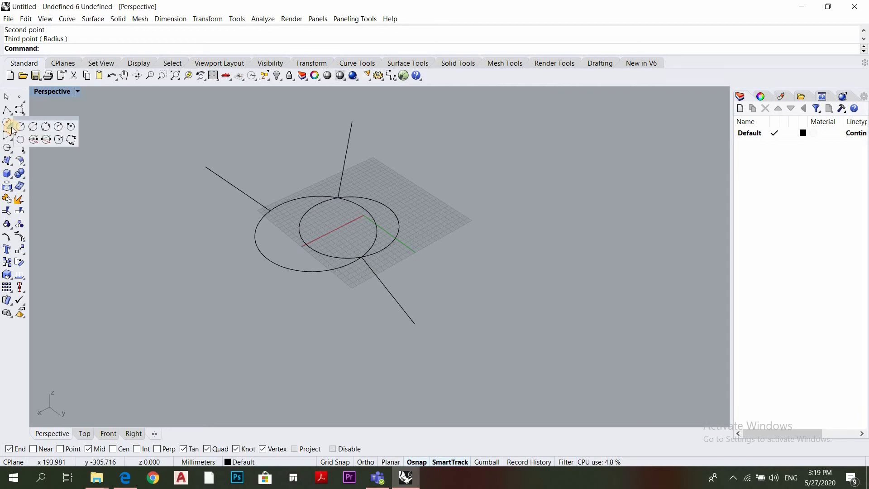
{"action": "left_click", "coordinate": [73, 126]}
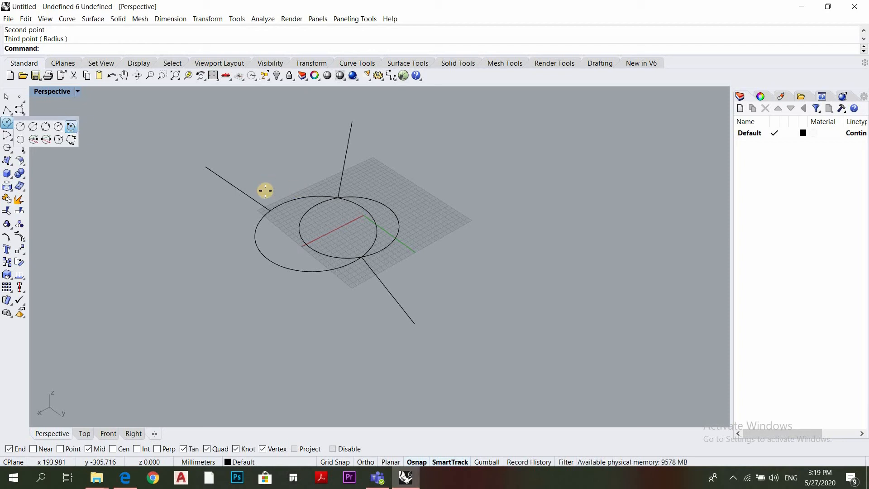
{"action": "left_click", "coordinate": [234, 184]}
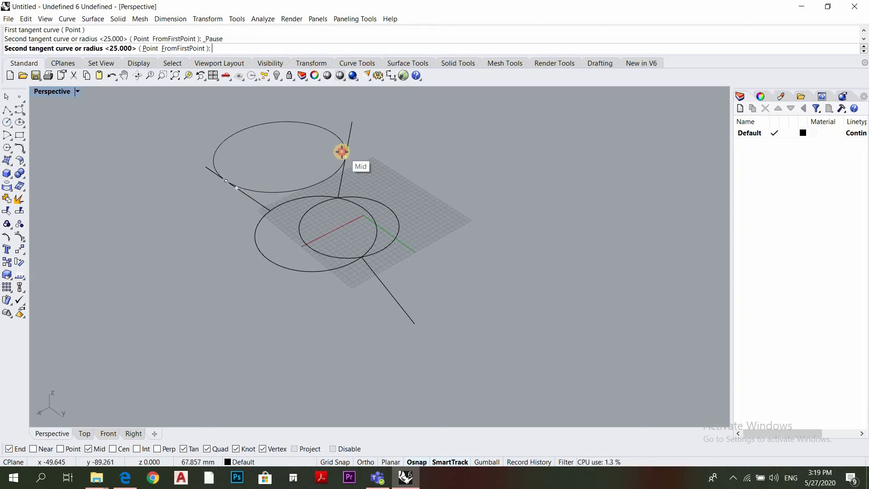
{"action": "left_click", "coordinate": [342, 151]}
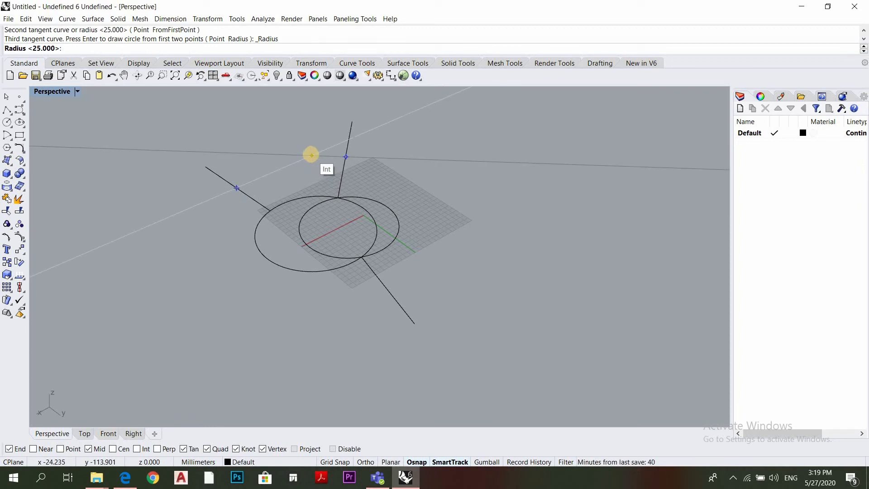
{"action": "key", "text": "Return"}
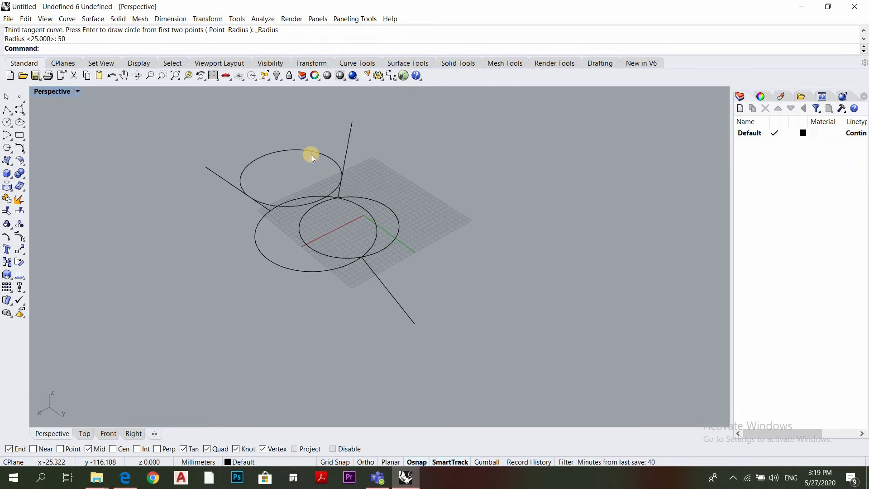
Delete the three circles and the three lines so the grid is empty
{"action": "scroll", "coordinate": [217, 167], "scroll_direction": "up", "scroll_amount": 3}
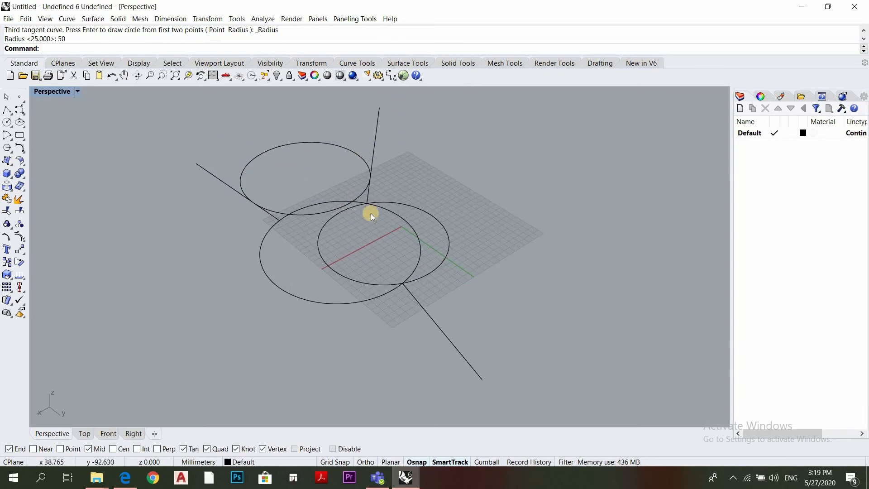
{"action": "left_click_drag", "start_coordinate": [355, 238], "coordinate": [310, 198]}
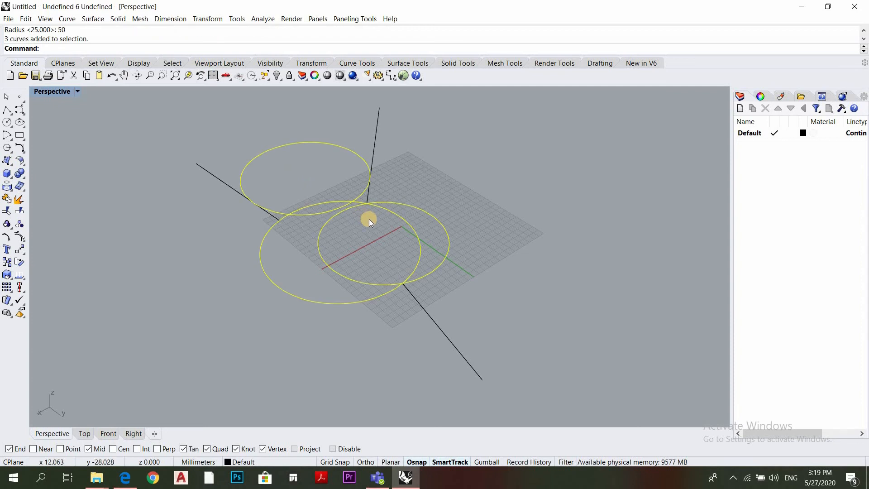
{"action": "key", "text": "Delete"}
{"action": "scroll", "coordinate": [420, 187], "scroll_direction": "down", "scroll_amount": 1}
{"action": "left_click", "coordinate": [251, 312]}
{"action": "left_click_drag", "start_coordinate": [251, 312], "coordinate": [241, 317]}
{"action": "key", "text": "Delete"}
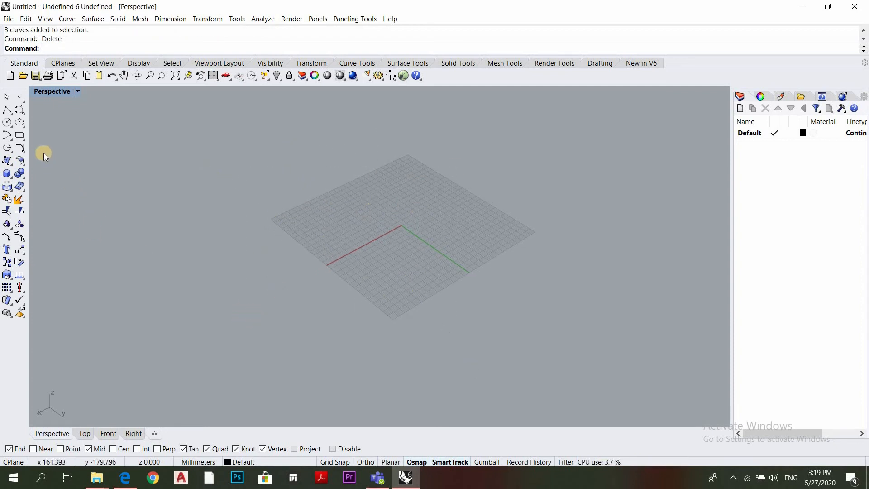
Draw an ellipse from a center near the grid origin, about 26 mm along the red axis direction and longer along the green axis
{"action": "left_click", "coordinate": [25, 128]}
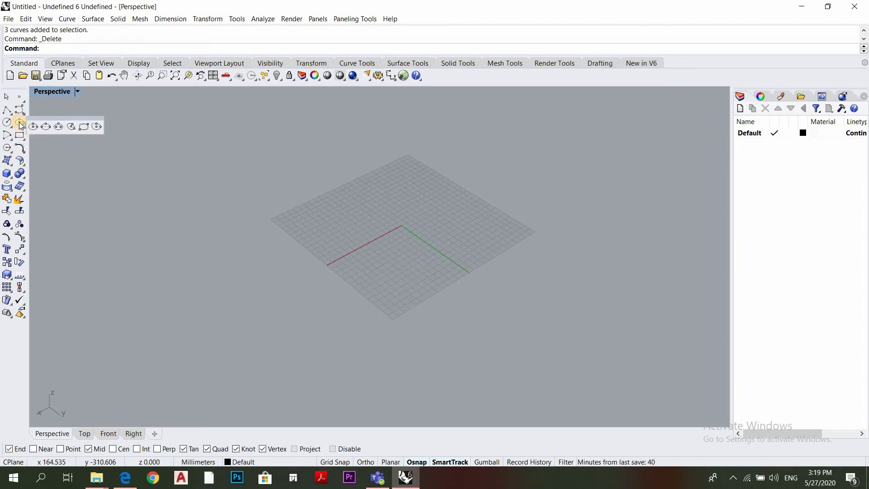
{"action": "left_click", "coordinate": [20, 124]}
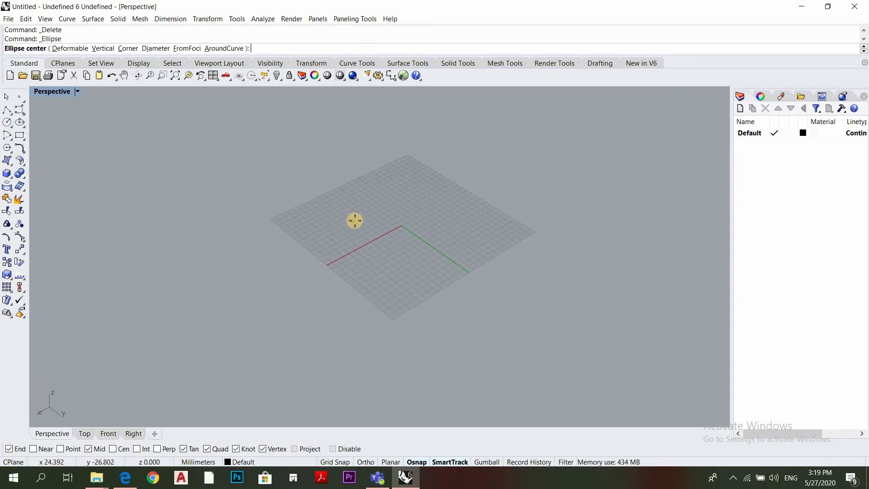
{"action": "left_click", "coordinate": [400, 225]}
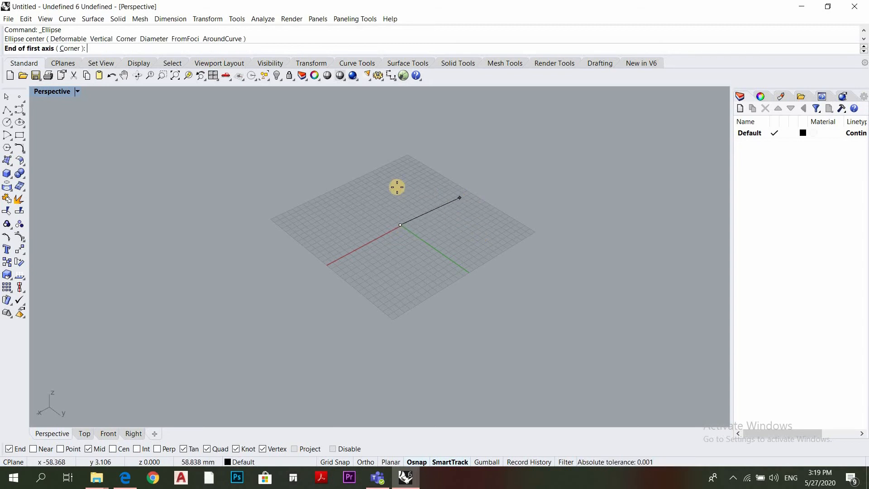
{"action": "left_click", "coordinate": [428, 208]}
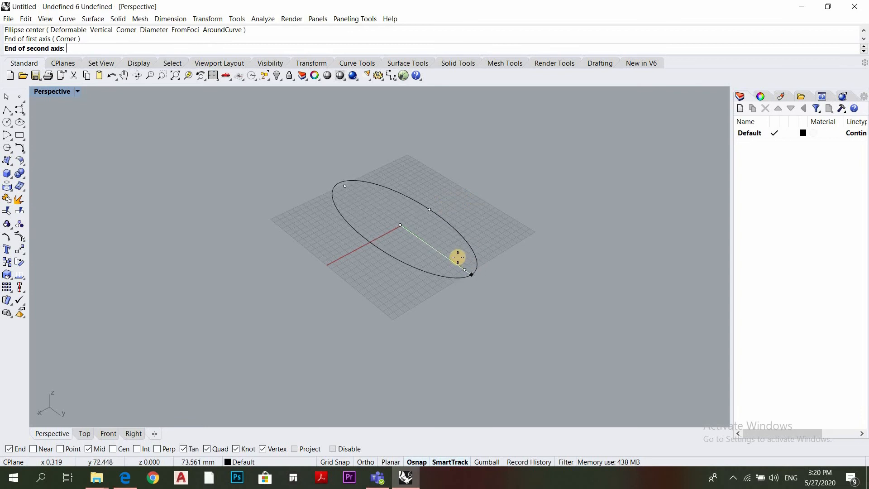
{"action": "left_click", "coordinate": [526, 281]}
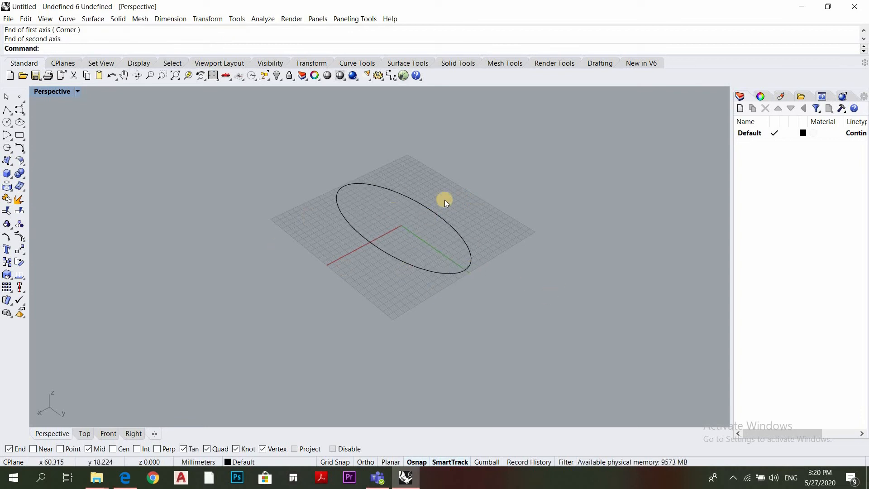
{"action": "left_click_drag", "start_coordinate": [484, 201], "coordinate": [430, 241]}
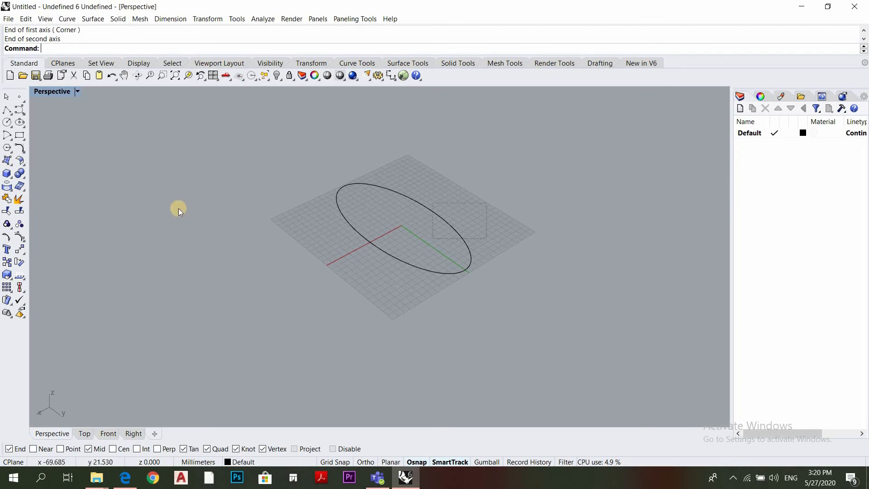
{"action": "left_click", "coordinate": [279, 146]}
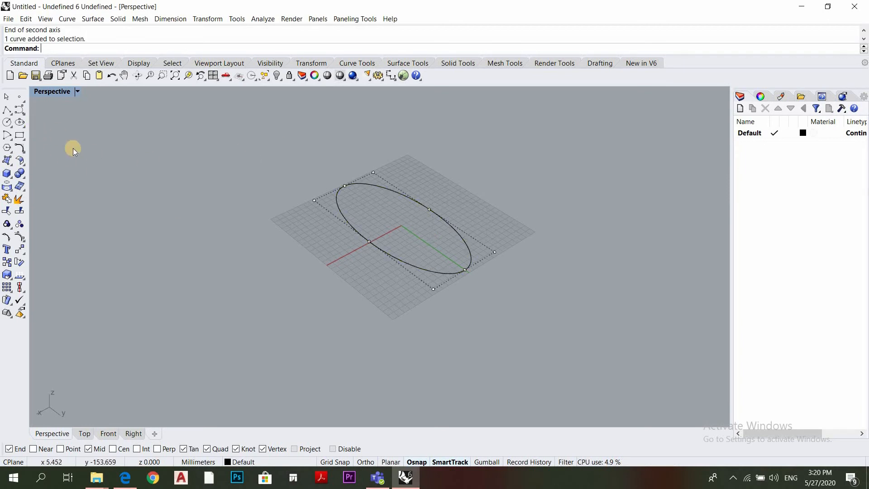
Draw a second ellipse by diameter outside the grid beside the red axis end, and delete both ellipses
{"action": "left_click", "coordinate": [24, 124]}
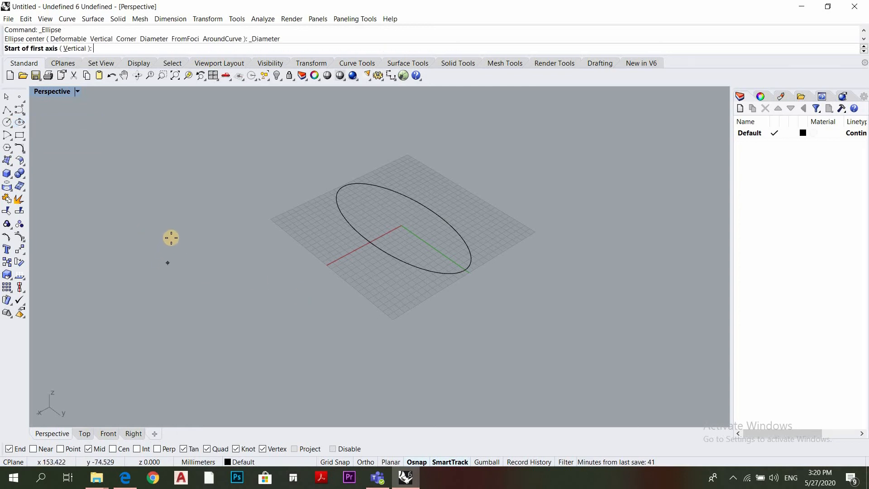
{"action": "left_click", "coordinate": [170, 236]}
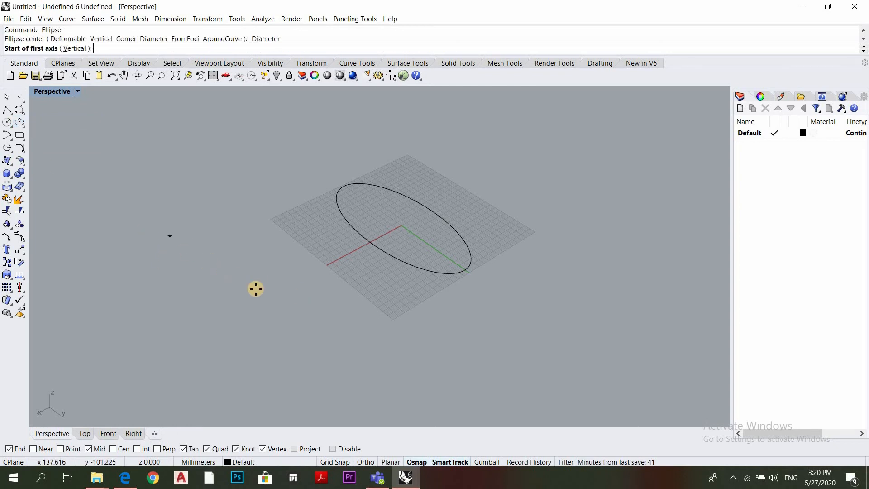
{"action": "left_click", "coordinate": [278, 338]}
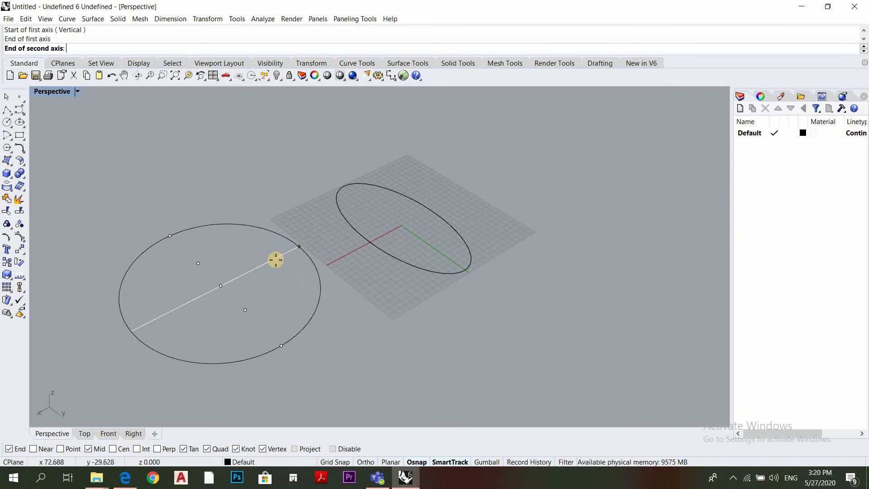
{"action": "left_click", "coordinate": [221, 279]}
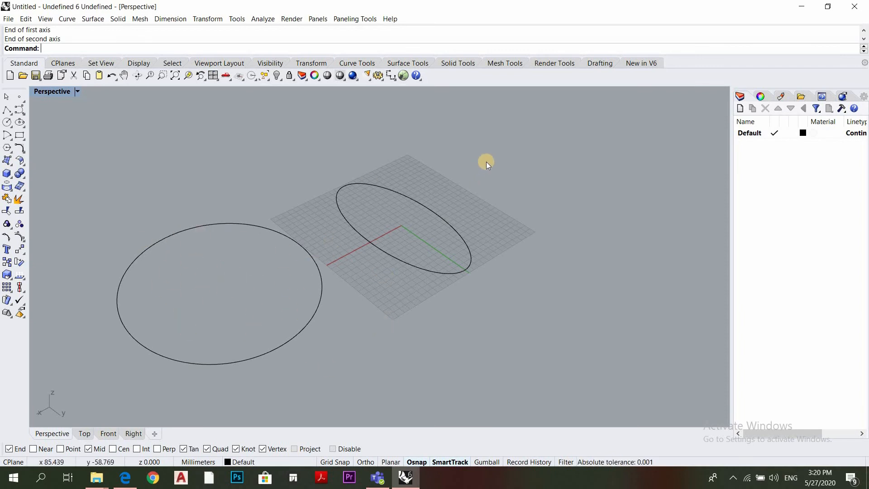
{"action": "key", "text": "ctrl+a"}
{"action": "key", "text": "Delete"}
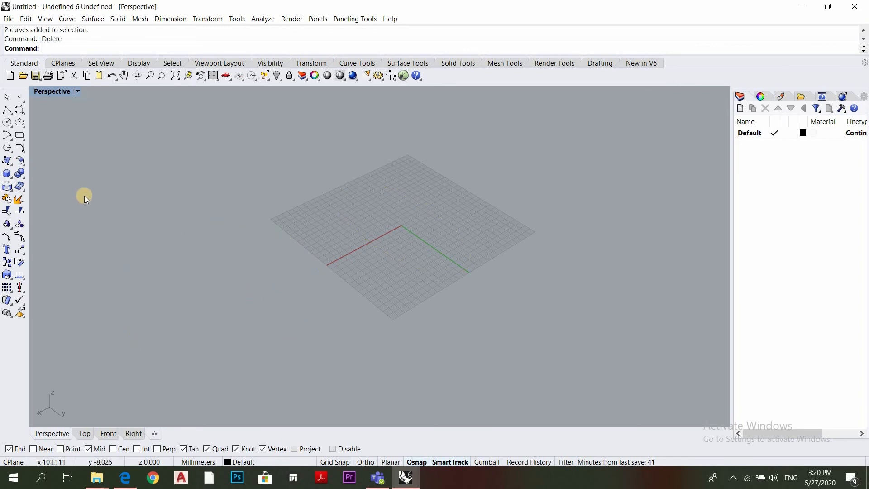
Draw a center, start, angle arc centered near the red axis end and starting near the origin, and delete it
{"action": "left_click", "coordinate": [8, 136]}
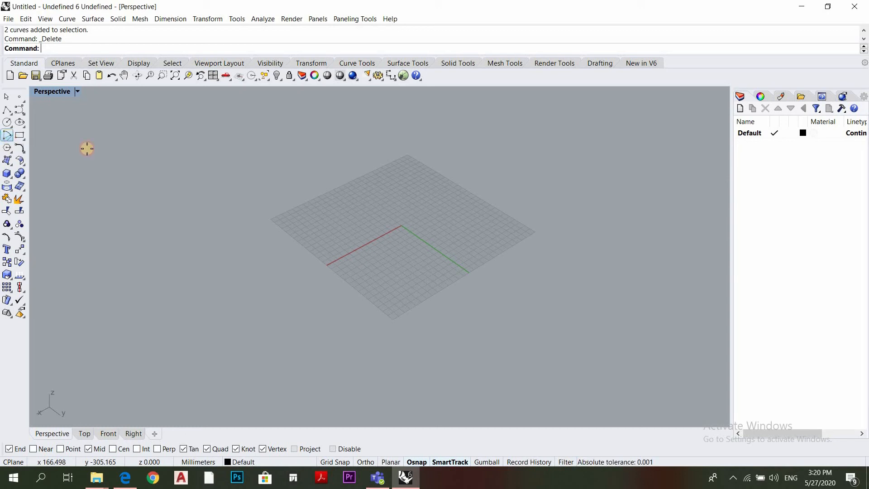
{"action": "left_click", "coordinate": [325, 263]}
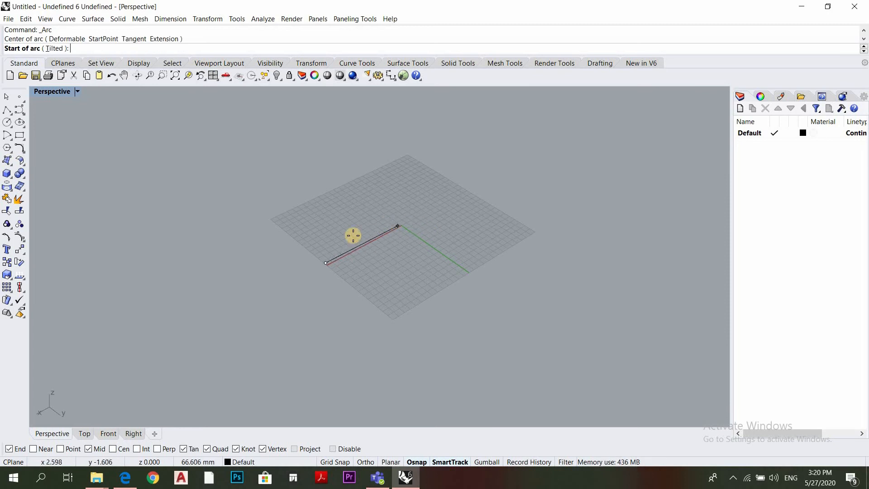
{"action": "left_click", "coordinate": [402, 218]}
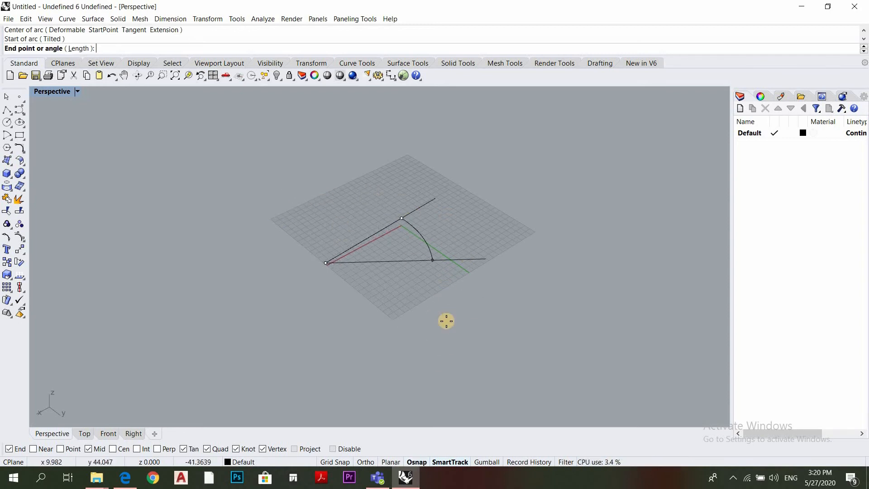
{"action": "left_click", "coordinate": [423, 320]}
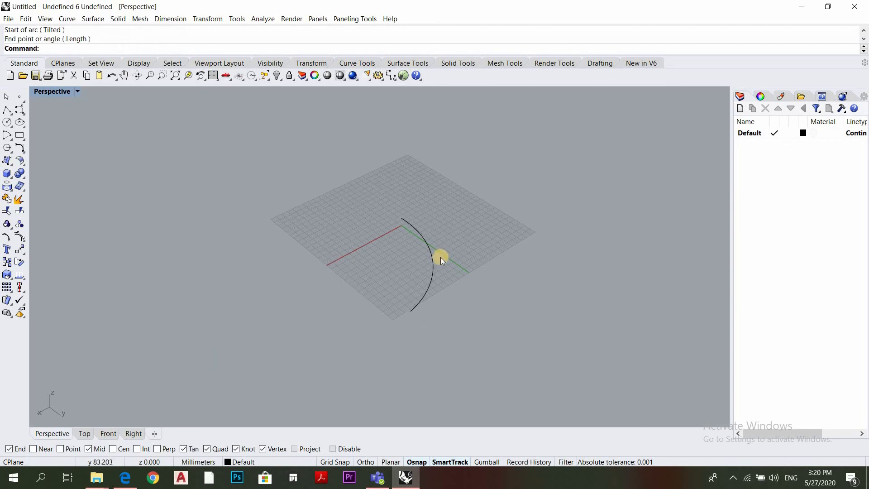
{"action": "left_click", "coordinate": [378, 307]}
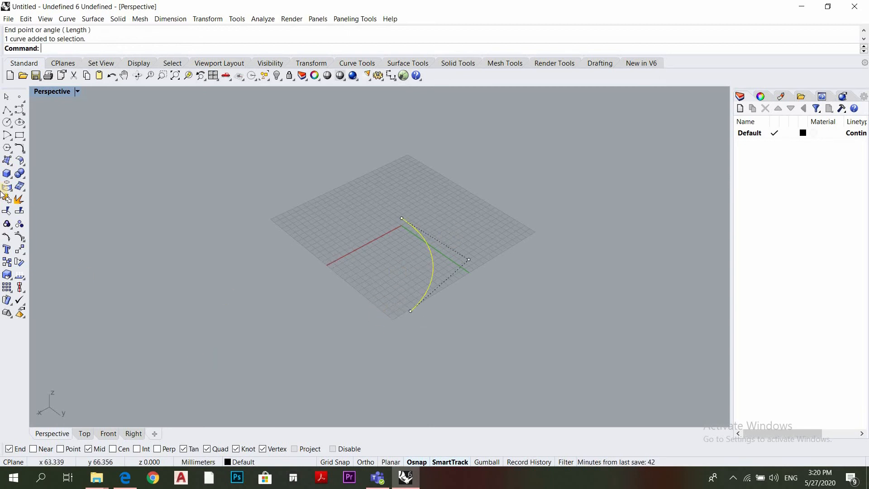
{"action": "key", "text": "Delete"}
Draw a start, end, point-on-arc arc with both ends along the grid edge by the red axis end, bulging outside the grid
{"action": "left_click", "coordinate": [9, 141]}
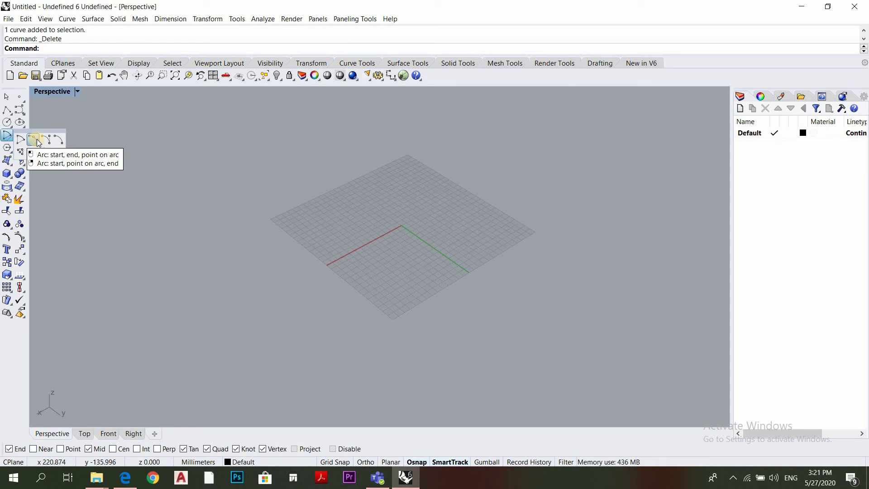
{"action": "left_click", "coordinate": [38, 143]}
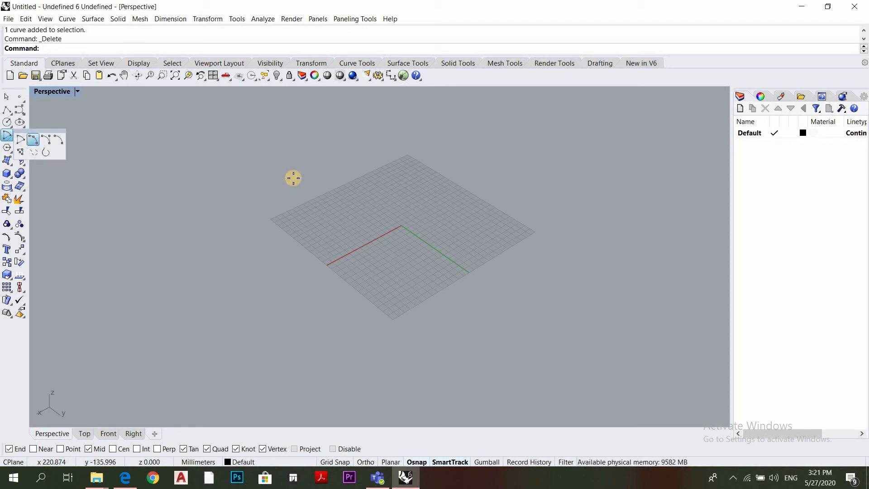
{"action": "left_click", "coordinate": [276, 219]}
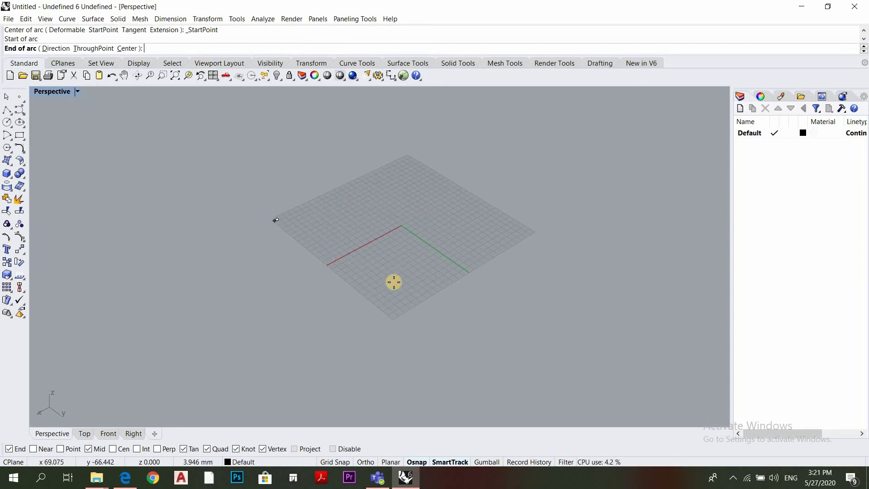
{"action": "left_click", "coordinate": [381, 298]}
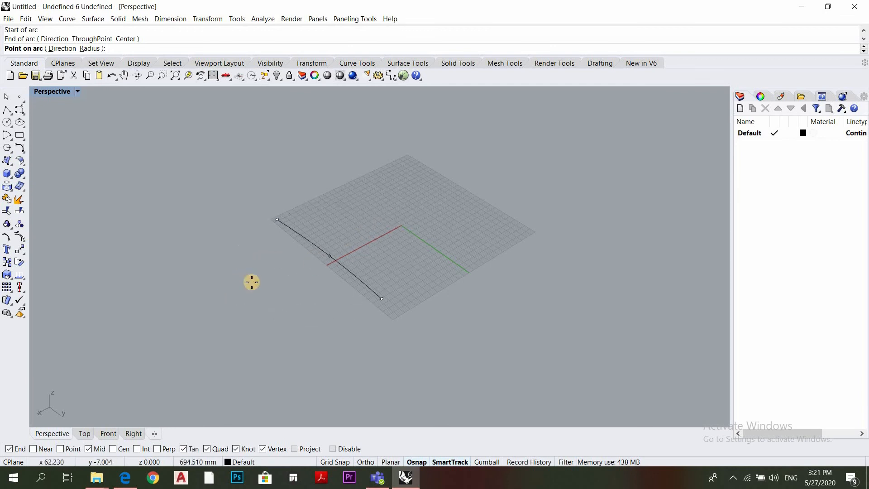
{"action": "left_click", "coordinate": [273, 277]}
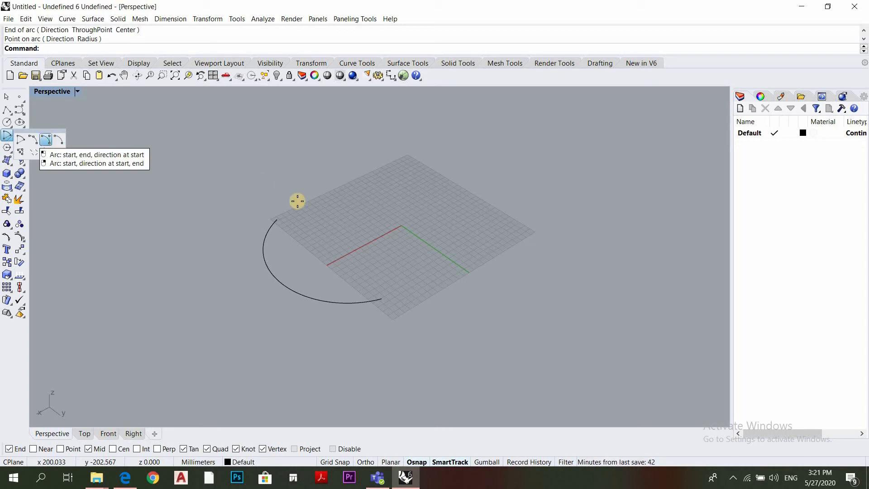
Draw an arc by start, direction at start and end, from the green axis end to near the origin, and select it
{"action": "left_click", "coordinate": [468, 264]}
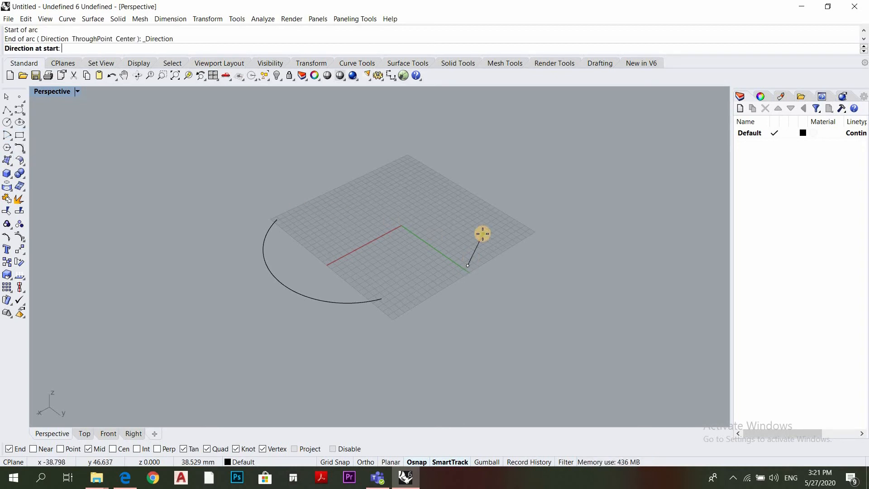
{"action": "left_click", "coordinate": [503, 218]}
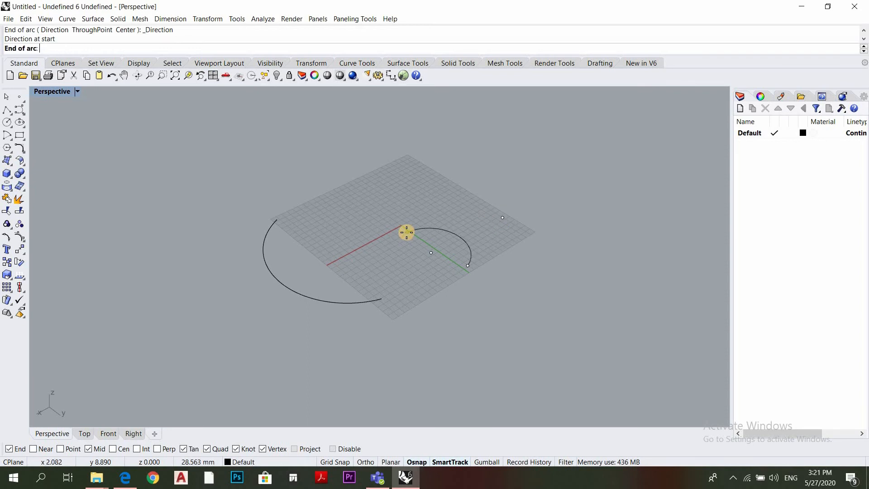
{"action": "left_click", "coordinate": [399, 221]}
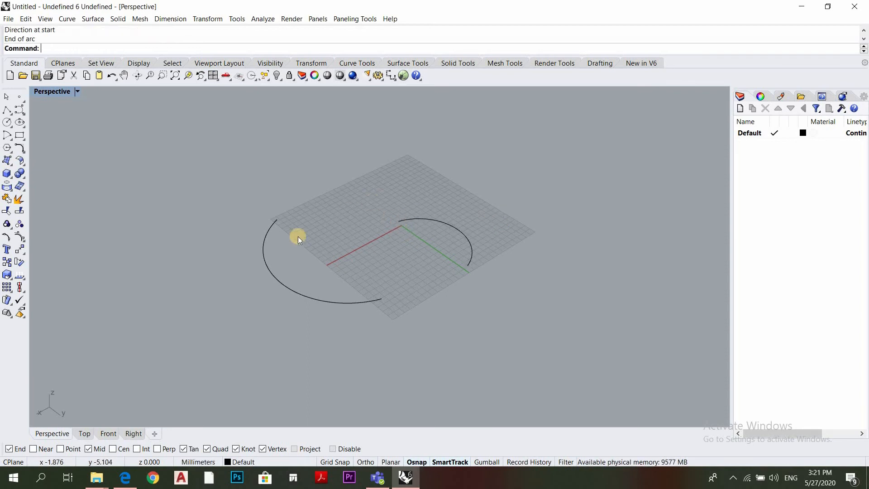
{"action": "left_click_drag", "start_coordinate": [506, 212], "coordinate": [438, 265]}
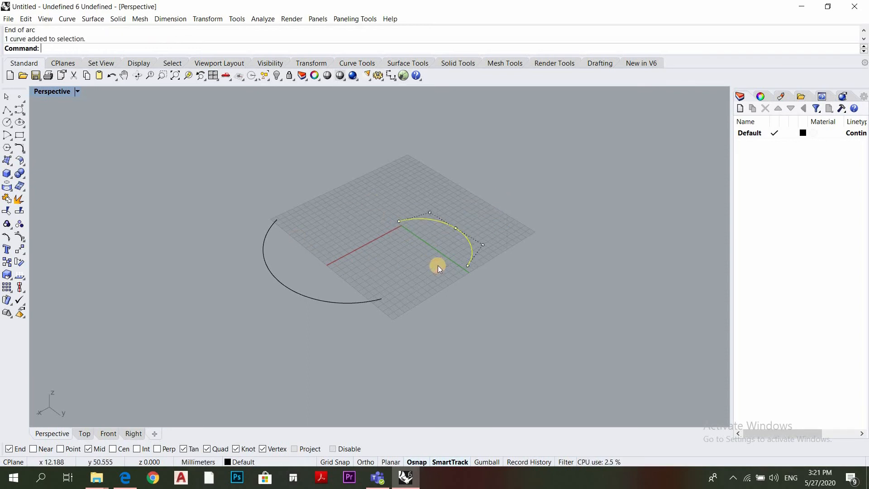
Delete the two arcs at the grid edge and beside the green axis
{"action": "left_click_drag", "start_coordinate": [308, 301], "coordinate": [304, 301]}
{"action": "key", "text": "Delete"}
Draw an arc by start, direction at start and end, from beside the red axis toward the green axis end, finishing just past the origin, and delete it
{"action": "right_click", "coordinate": [374, 259]}
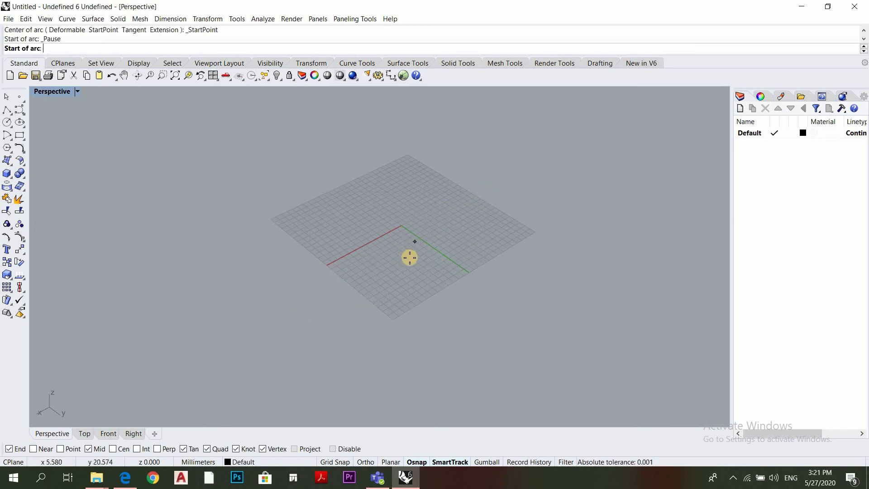
{"action": "left_click", "coordinate": [353, 245]}
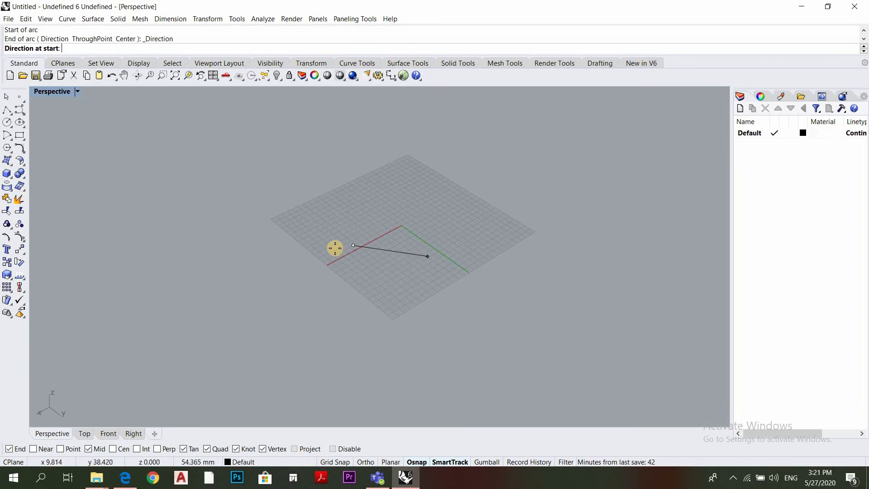
{"action": "left_click", "coordinate": [467, 270]}
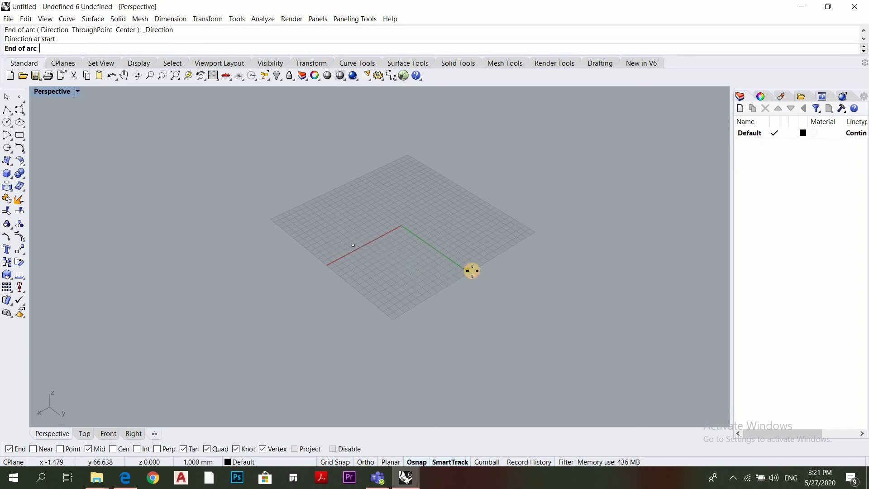
{"action": "left_click", "coordinate": [405, 215]}
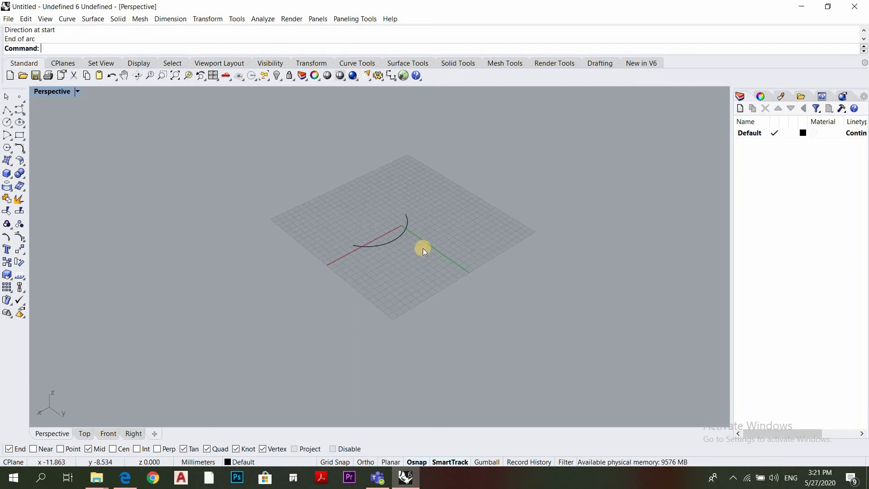
{"action": "left_click", "coordinate": [390, 240]}
{"action": "key", "text": "Delete"}
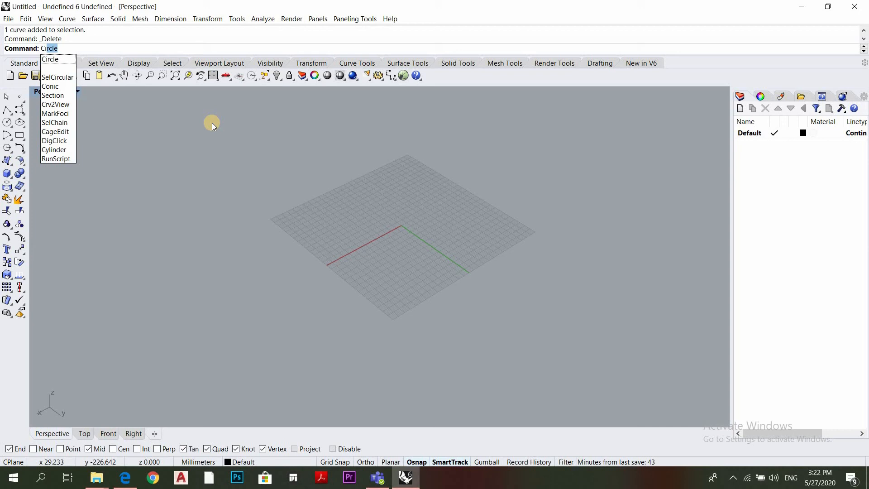
Start the Circle command
{"action": "key", "text": "Return"}
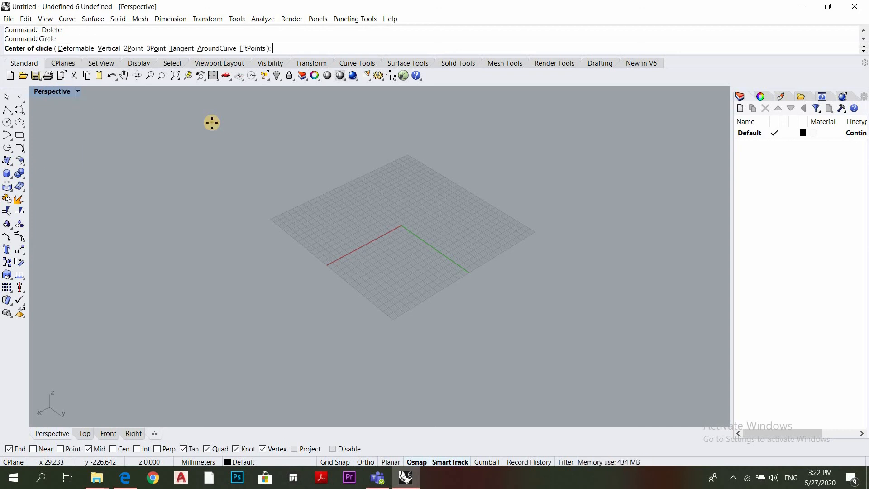
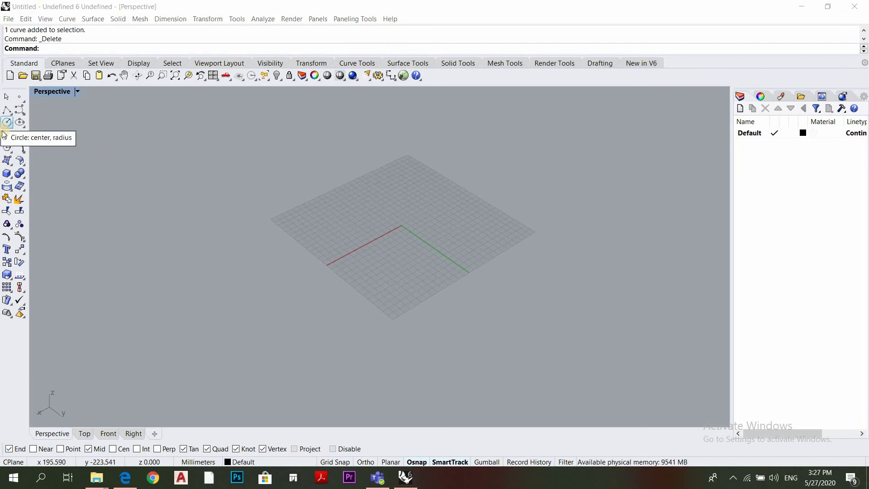
Draw a corner-to-corner rectangle around the grid, from its corner on the far red-axis side to the opposite corner
{"action": "left_click", "coordinate": [7, 136]}
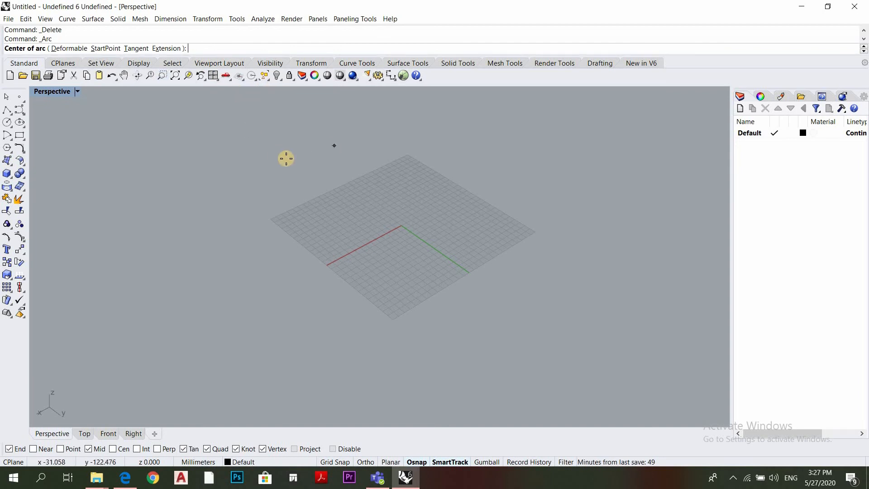
{"action": "left_click", "coordinate": [19, 135]}
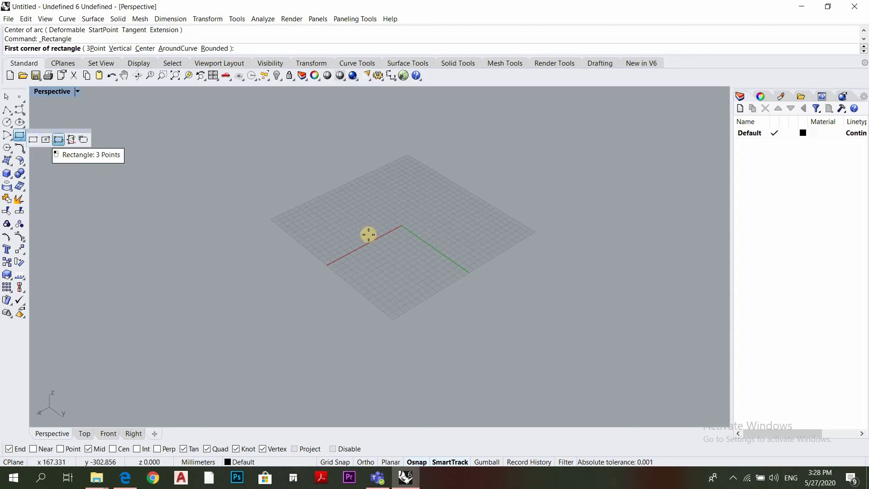
{"action": "left_click", "coordinate": [33, 140]}
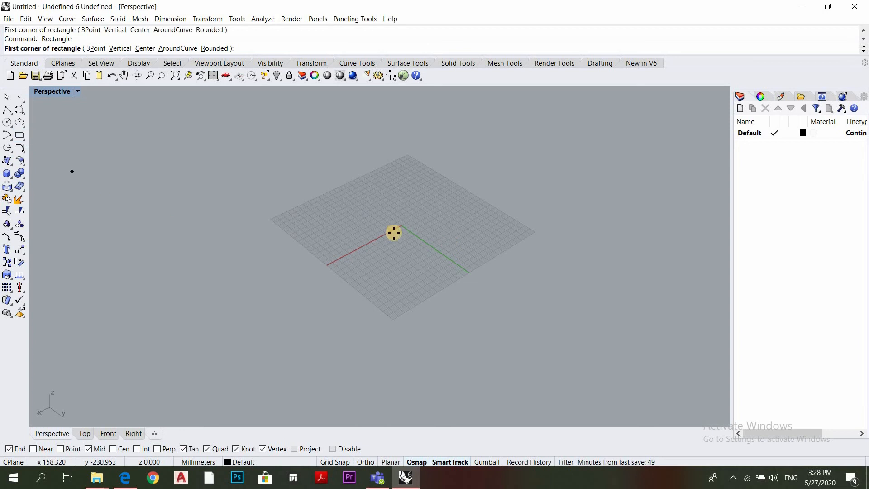
{"action": "left_click", "coordinate": [270, 221]}
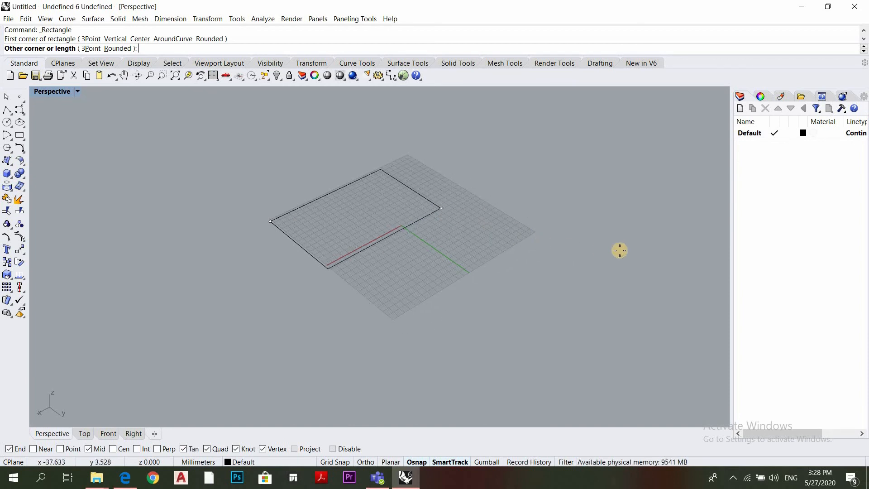
{"action": "left_click", "coordinate": [535, 235]}
{"action": "scroll", "coordinate": [474, 276], "scroll_direction": "down", "scroll_amount": 1}
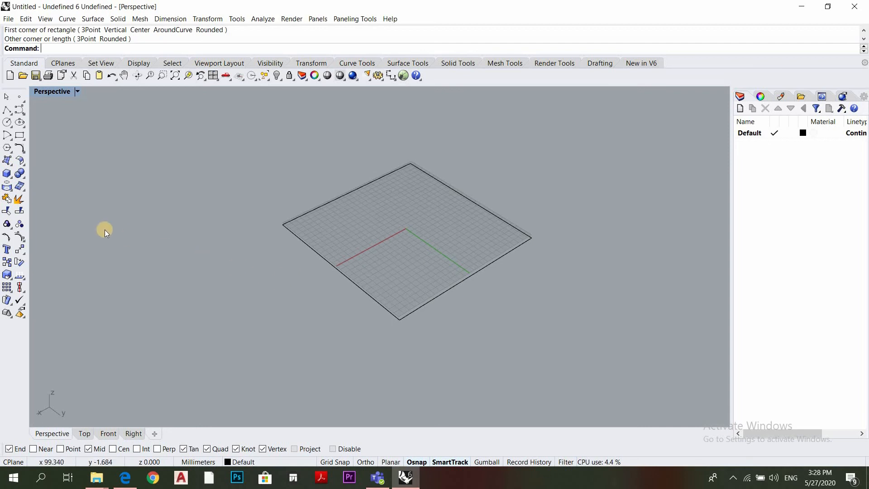
Draw a rectangle from its center in the empty area beside the grid, beyond the red axis end
{"action": "left_click", "coordinate": [23, 138]}
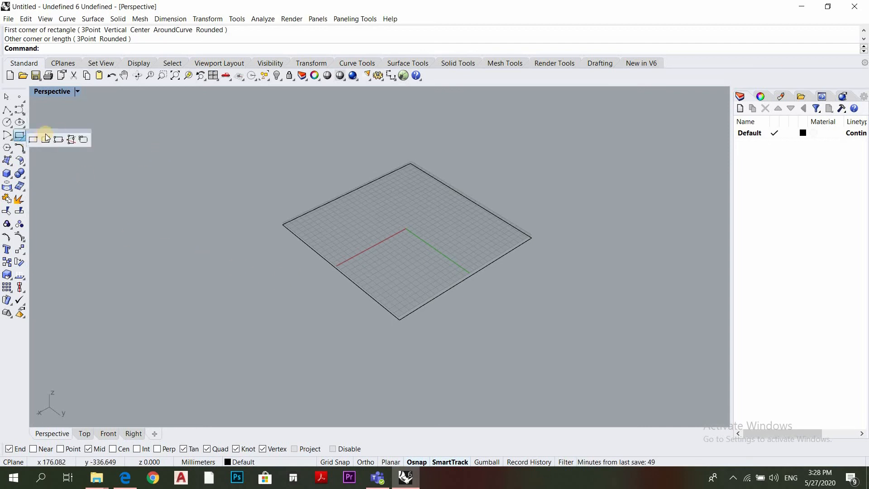
{"action": "left_click", "coordinate": [44, 140]}
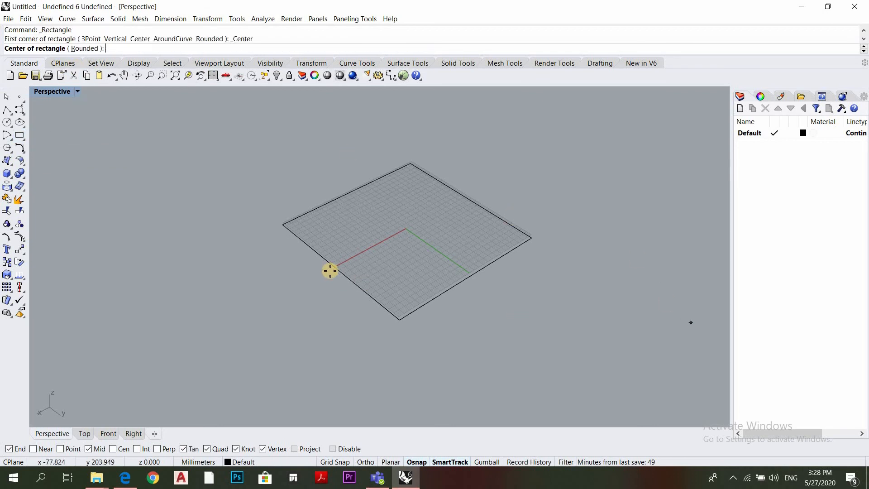
{"action": "scroll", "coordinate": [279, 305], "scroll_direction": "down", "scroll_amount": 1}
{"action": "scroll", "coordinate": [279, 305], "scroll_direction": "up", "scroll_amount": 1}
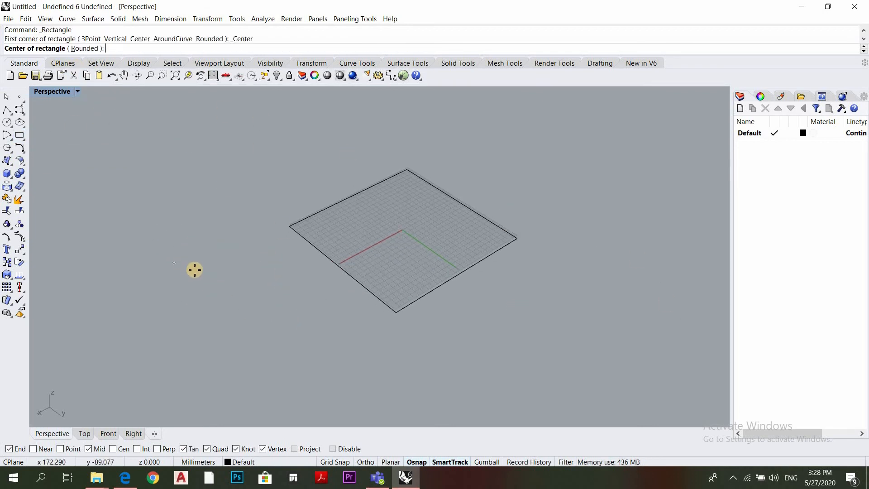
{"action": "left_click", "coordinate": [182, 279]}
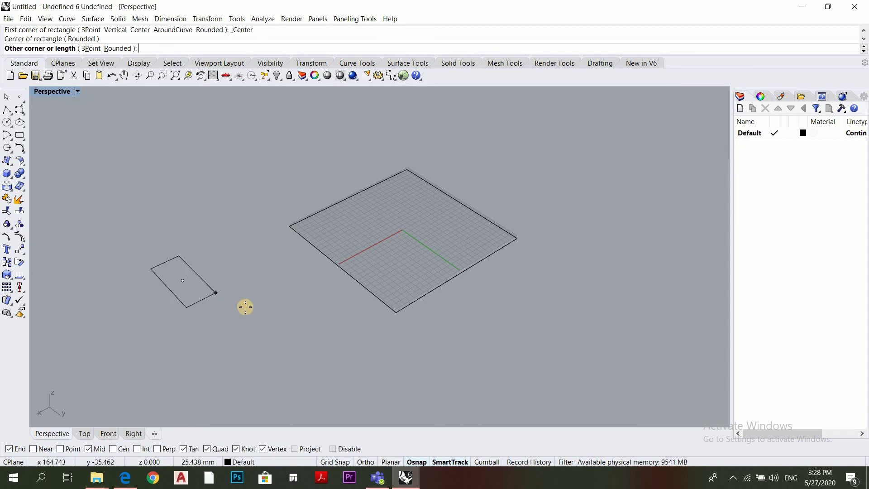
{"action": "left_click", "coordinate": [319, 308]}
{"action": "scroll", "coordinate": [554, 339], "scroll_direction": "down", "scroll_amount": 2}
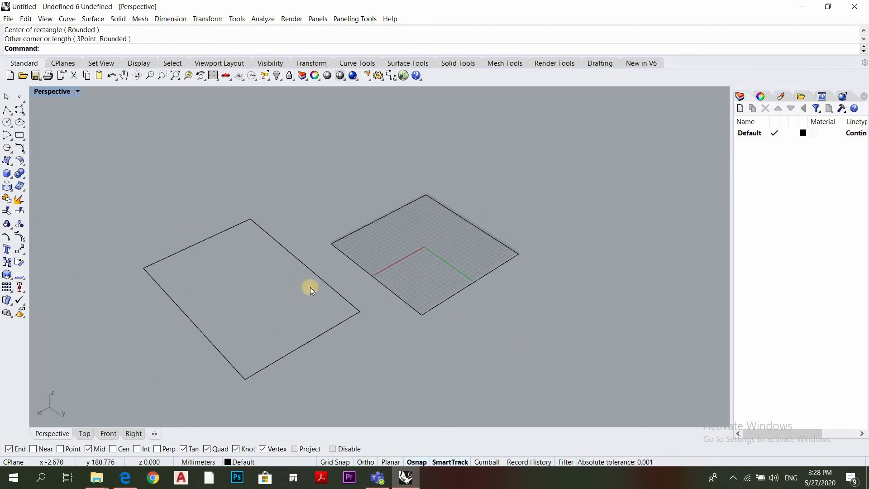
Draw a slanted 3-point rectangle behind the center rectangle, with a short first edge and a longer width
{"action": "left_click", "coordinate": [24, 139]}
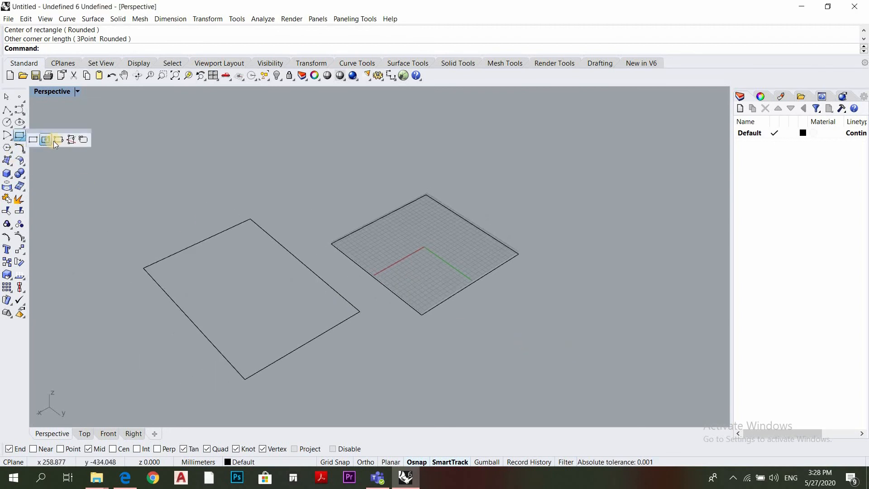
{"action": "left_click", "coordinate": [58, 141]}
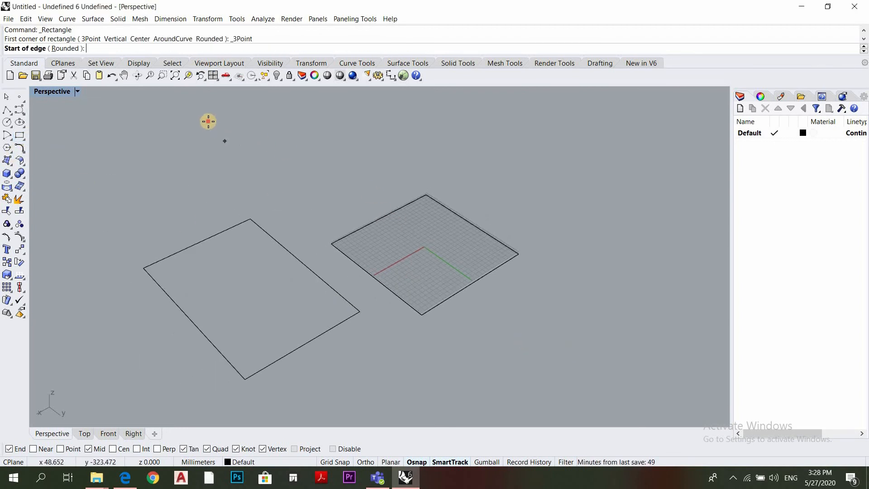
{"action": "left_click", "coordinate": [208, 122]}
{"action": "left_click", "coordinate": [222, 162]}
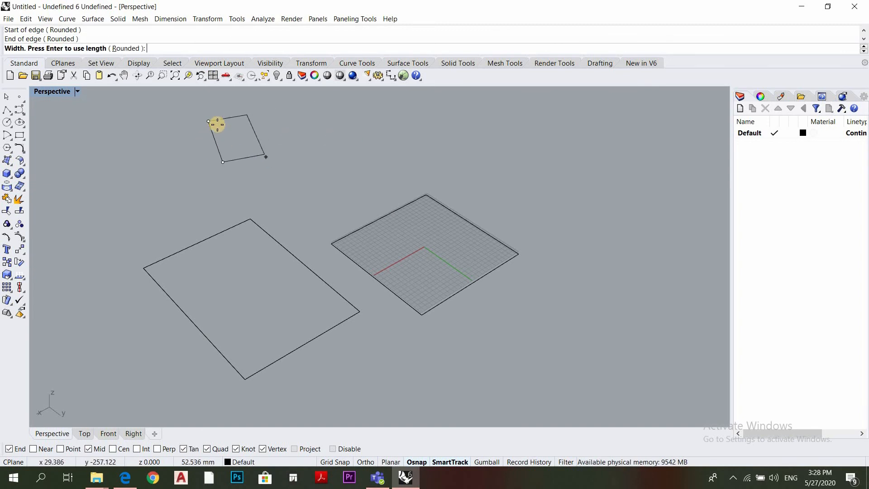
{"action": "left_click", "coordinate": [359, 145]}
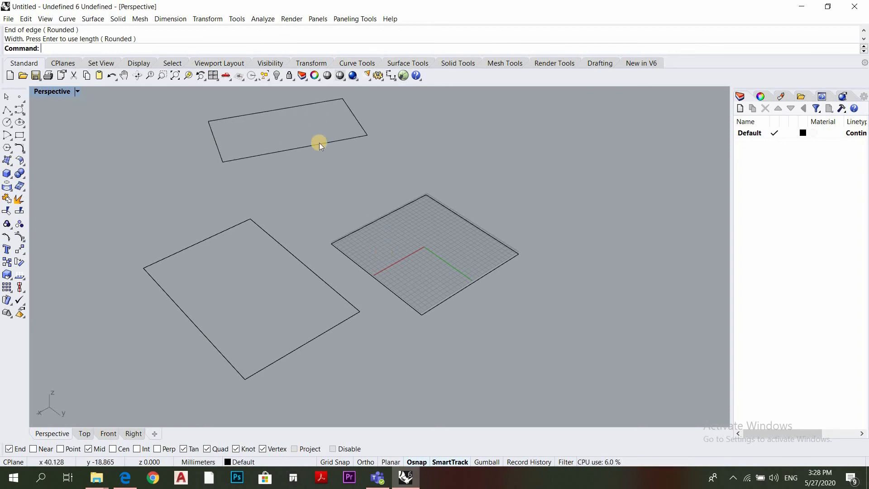
{"action": "scroll", "coordinate": [312, 144], "scroll_direction": "down", "scroll_amount": 3}
{"action": "scroll", "coordinate": [305, 142], "scroll_direction": "up", "scroll_amount": 3}
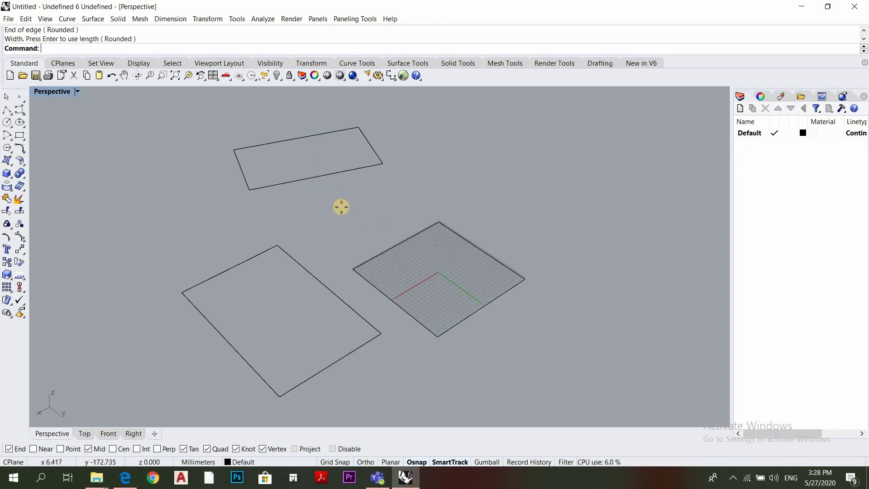
Draw a rectangle with the Rounded option behind the grid, with arc corners large enough to form an almost oval outline
{"action": "key", "text": "Return"}
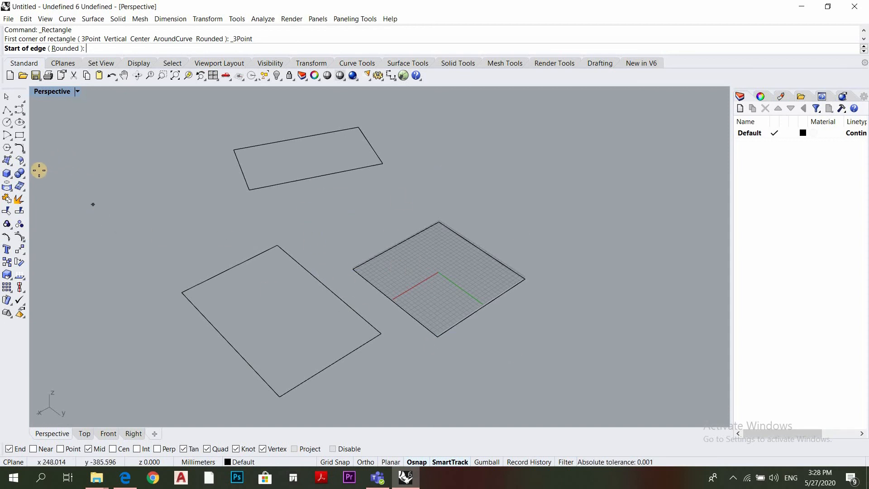
{"action": "left_click", "coordinate": [21, 136]}
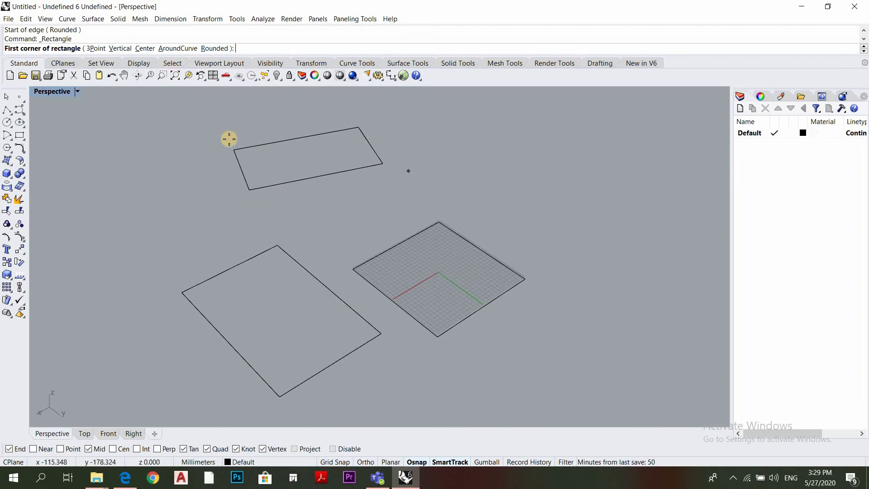
{"action": "left_click", "coordinate": [212, 49]}
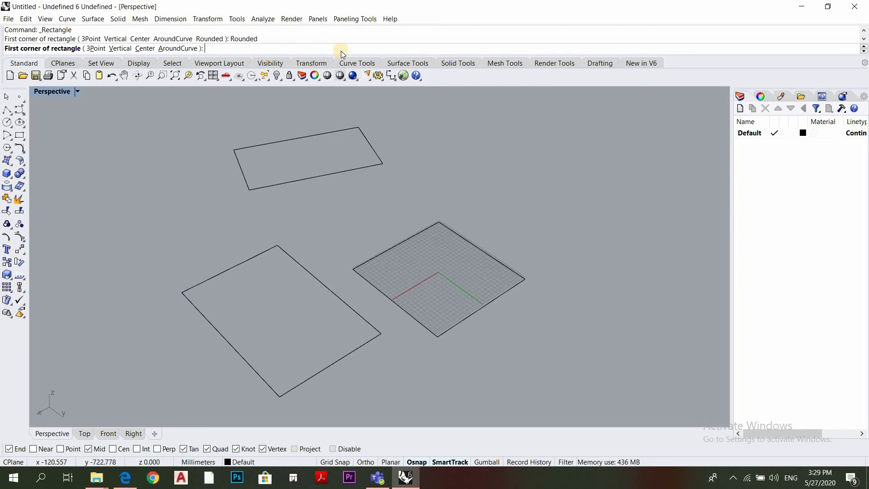
{"action": "left_click", "coordinate": [536, 143]}
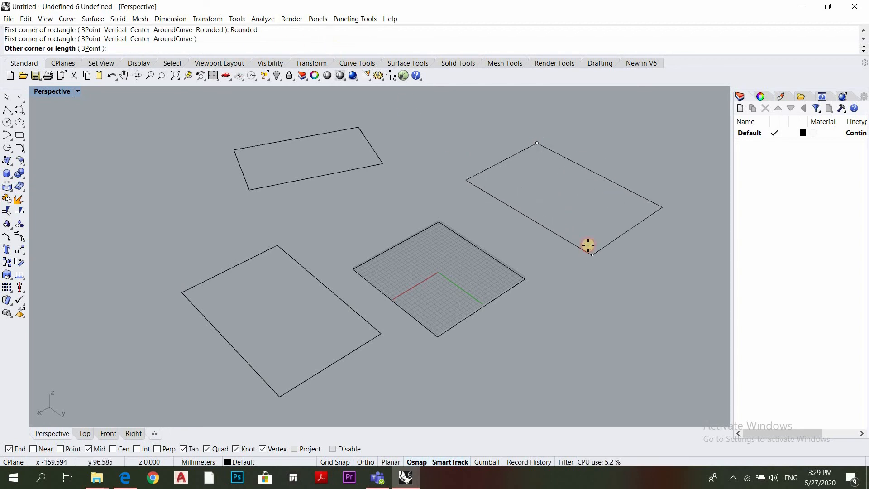
{"action": "left_click", "coordinate": [591, 253]}
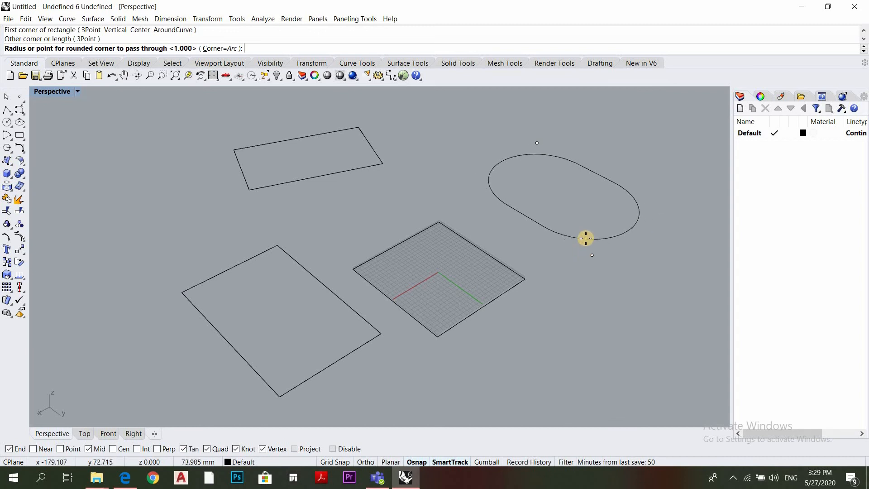
{"action": "right_click", "coordinate": [610, 297]}
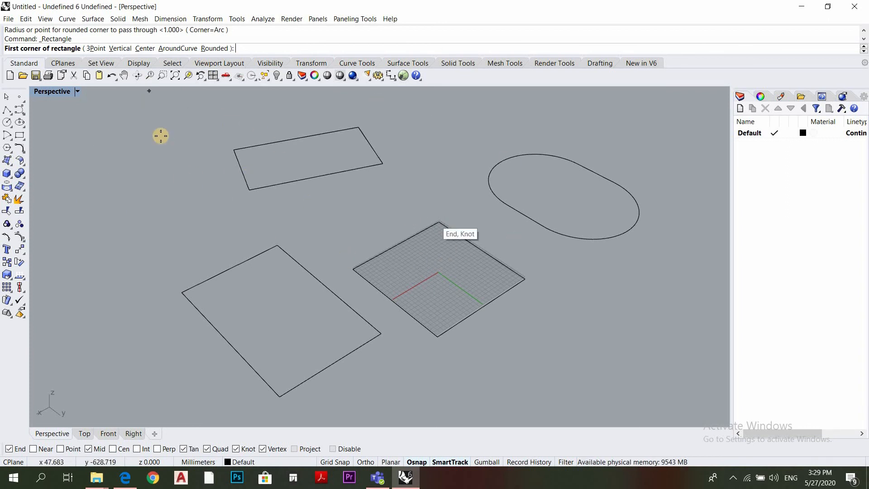
{"action": "left_click", "coordinate": [19, 139]}
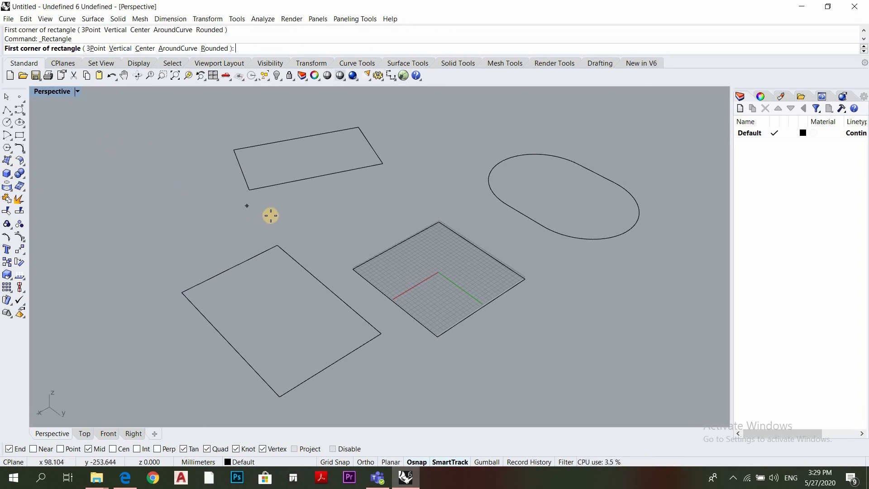
Draw an inscribed polygon with 8 sides in the empty area beside the slanted 3-point rectangle
{"action": "left_click", "coordinate": [7, 148]}
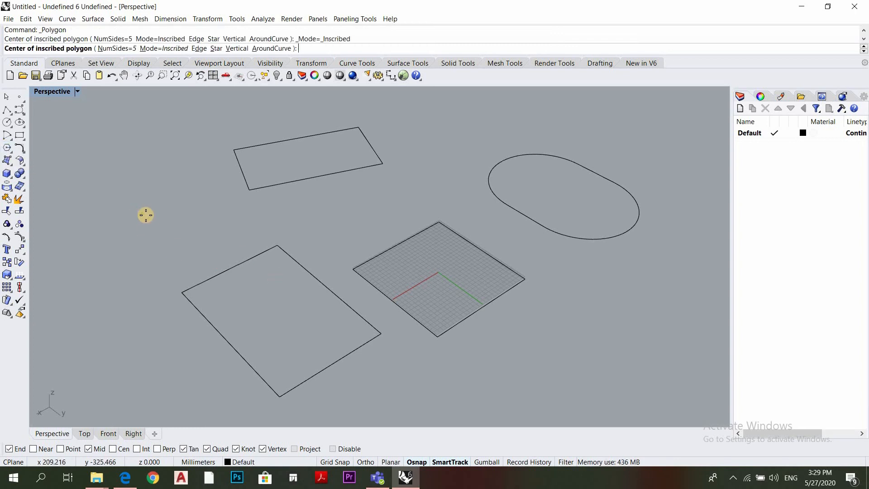
{"action": "left_click", "coordinate": [127, 202]}
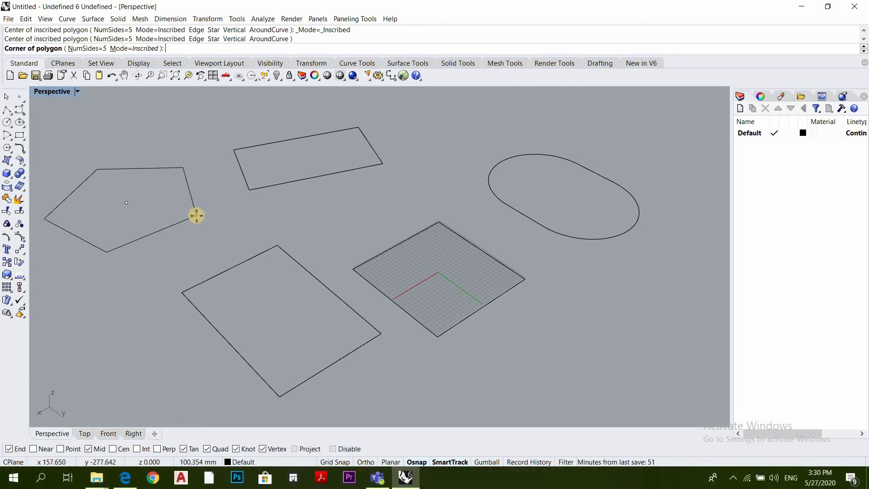
{"action": "left_click", "coordinate": [87, 49]}
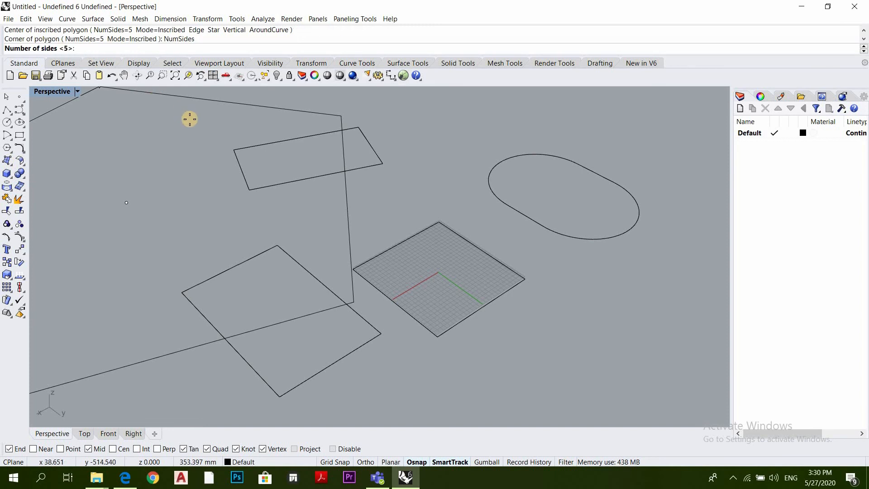
{"action": "type", "text": "8"}
{"action": "key", "text": "Return"}
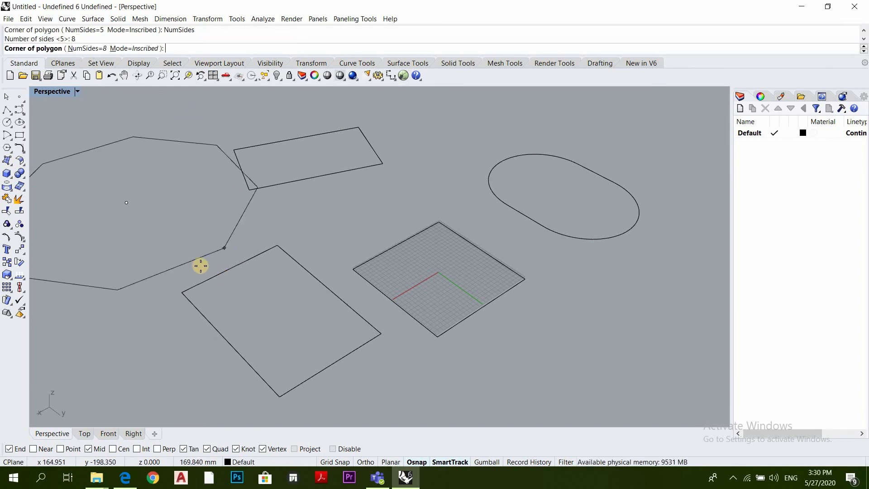
{"action": "left_click", "coordinate": [175, 211]}
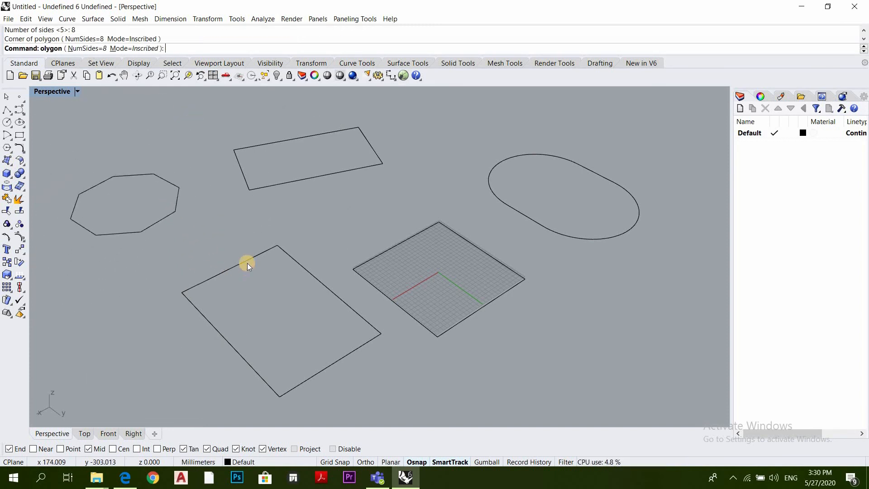
{"action": "scroll", "coordinate": [180, 249], "scroll_direction": "down", "scroll_amount": 2}
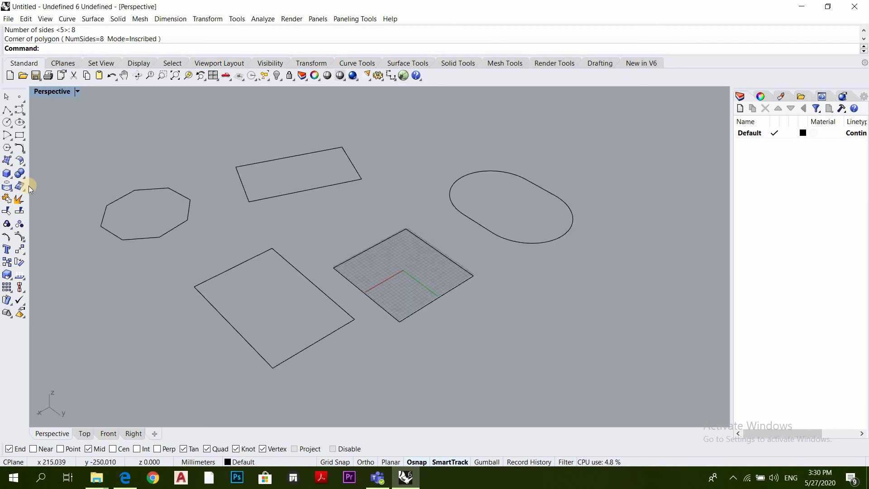
Draw a large circle from its center in the empty area in front of the rounded rectangle
{"action": "left_click", "coordinate": [10, 150]}
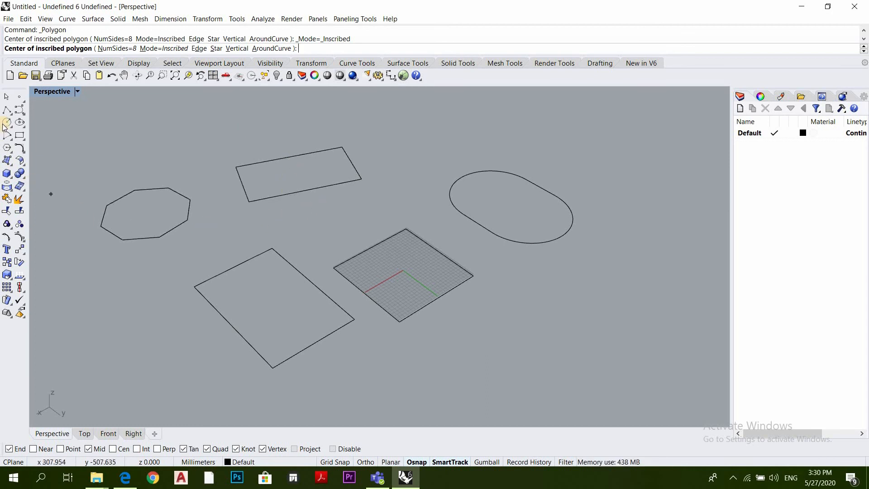
{"action": "scroll", "coordinate": [330, 284], "scroll_direction": "down", "scroll_amount": 4}
{"action": "scroll", "coordinate": [597, 323], "scroll_direction": "up", "scroll_amount": 3}
{"action": "left_click", "coordinate": [464, 290]}
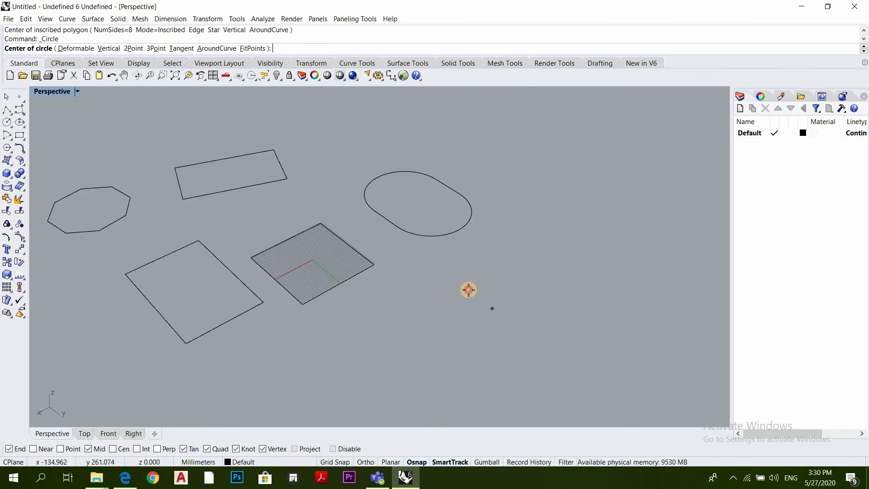
{"action": "left_click", "coordinate": [535, 325]}
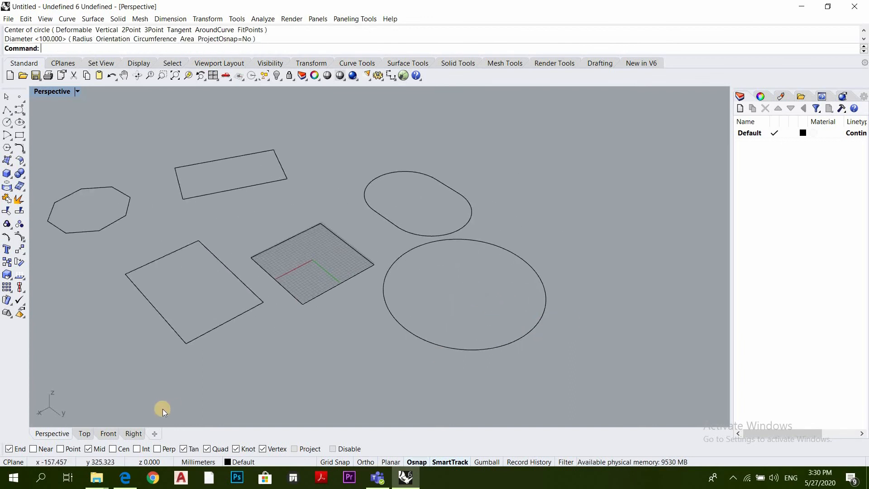
Turn on the Cen object snap and draw an 8-sided inscribed polygon from the circle's center out to its edge
{"action": "left_click", "coordinate": [120, 449]}
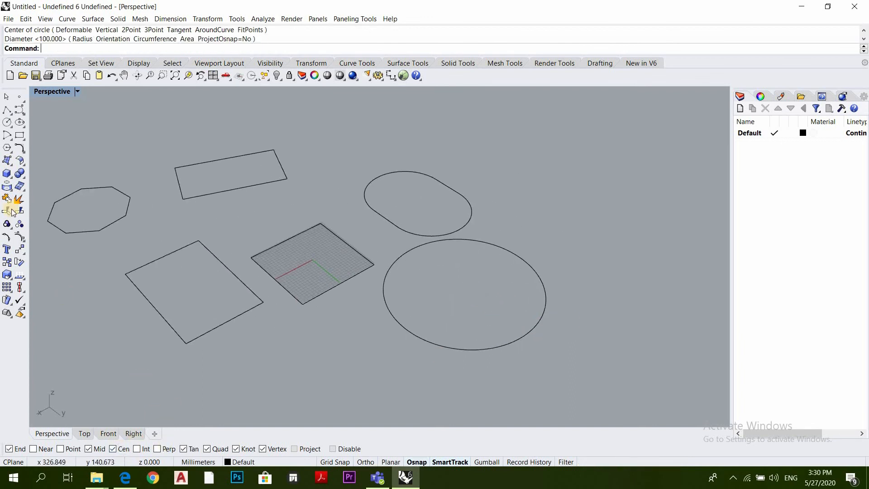
{"action": "left_click", "coordinate": [7, 148]}
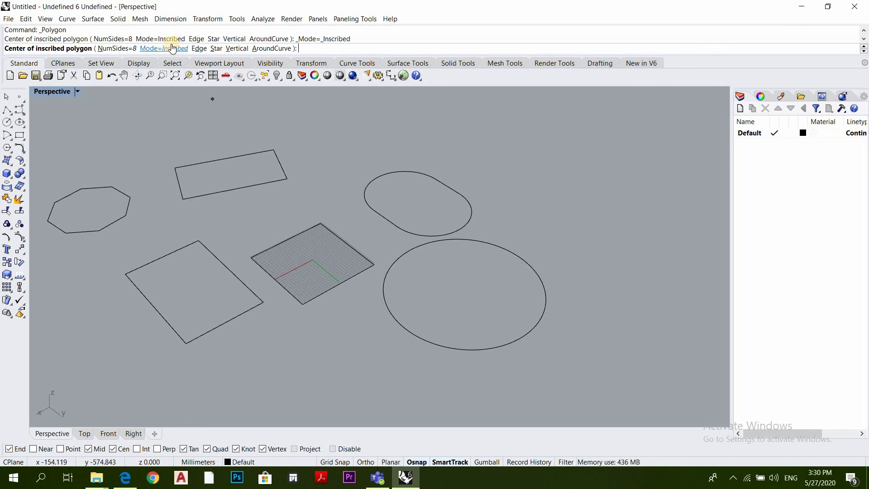
{"action": "left_click", "coordinate": [465, 290]}
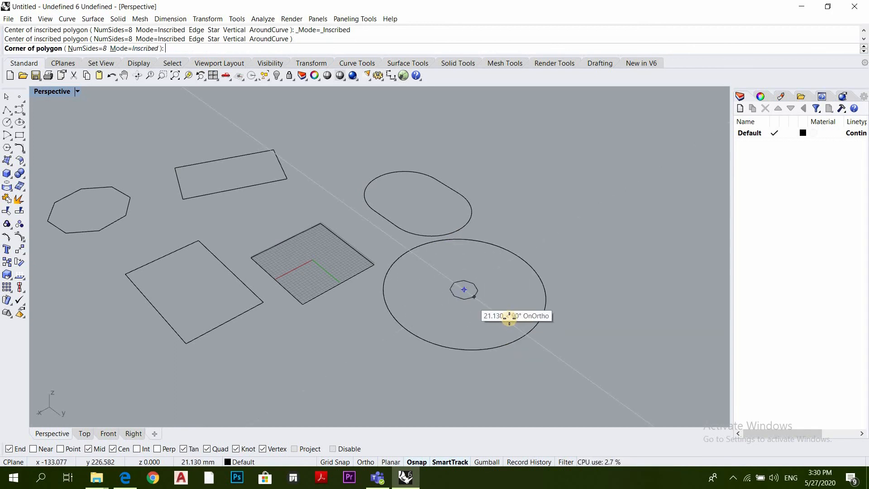
{"action": "left_click", "coordinate": [534, 324]}
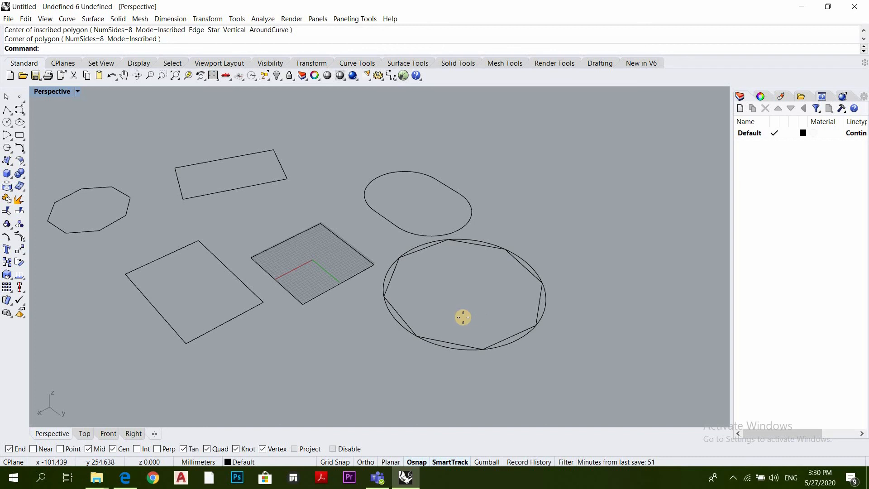
Draw an 8-sided circumscribed polygon from the circle's center to the inscribed polygon's corner, turning off the Cen snap before placing the edge midpoint
{"action": "right_click", "coordinate": [461, 314]}
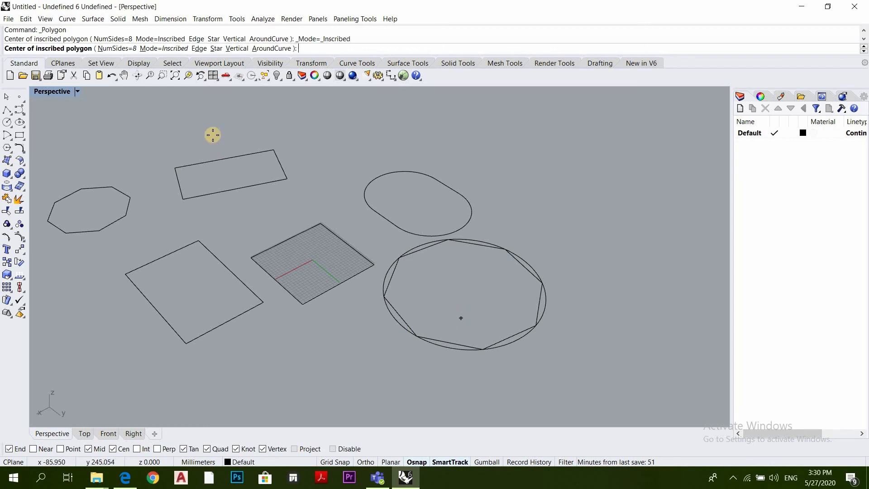
{"action": "left_click", "coordinate": [163, 48]}
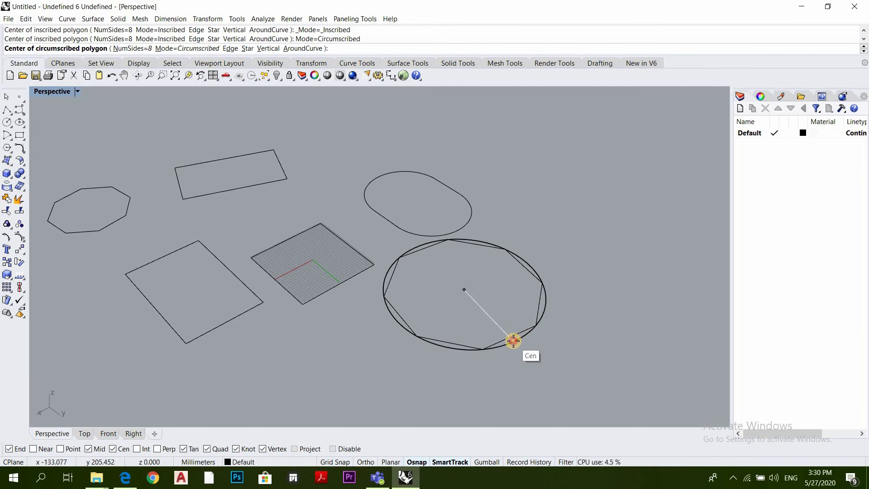
{"action": "left_click", "coordinate": [513, 341]}
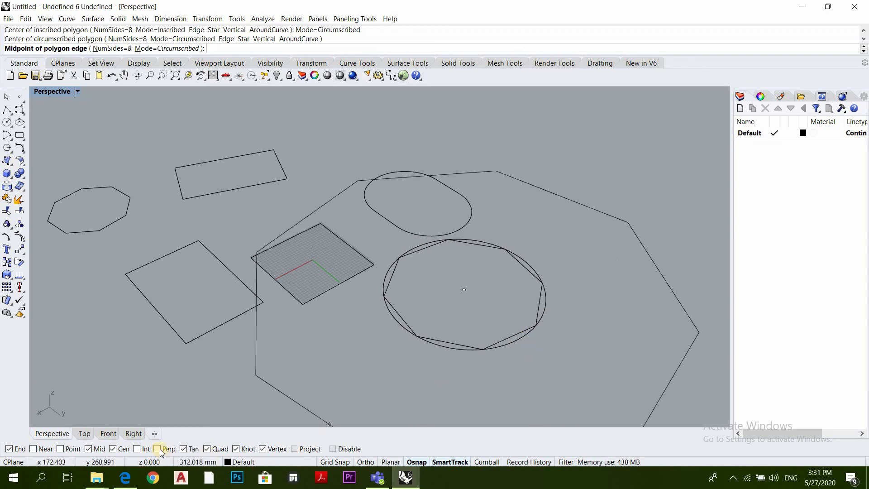
{"action": "left_click", "coordinate": [113, 449]}
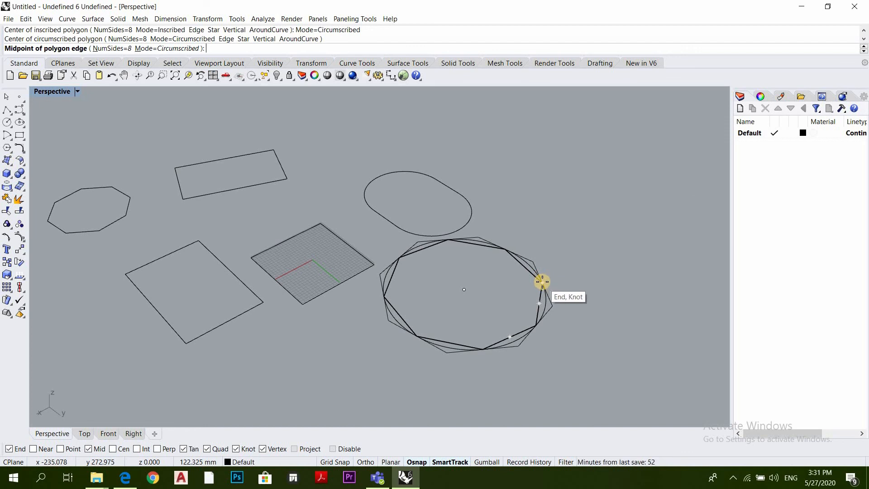
{"action": "left_click", "coordinate": [543, 283]}
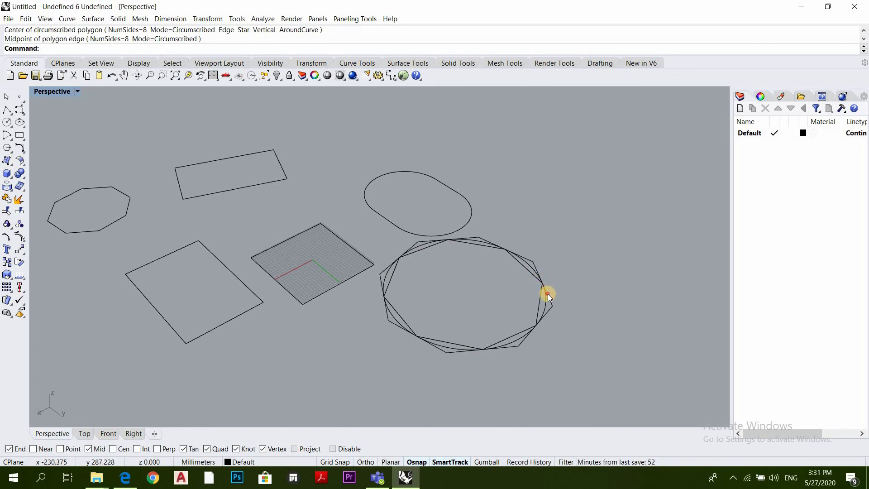
Delete all the practice curves around the grid
{"action": "left_click", "coordinate": [541, 283]}
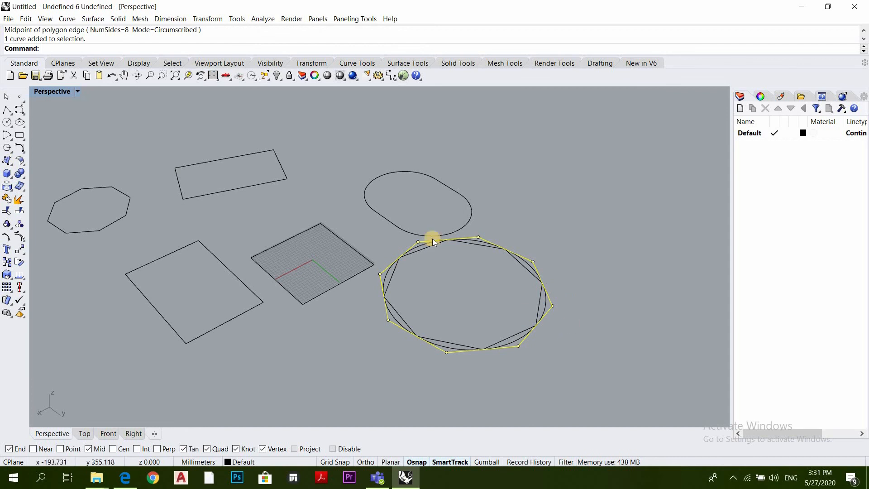
{"action": "key", "text": "Escape"}
{"action": "scroll", "coordinate": [528, 273], "scroll_direction": "up", "scroll_amount": 4}
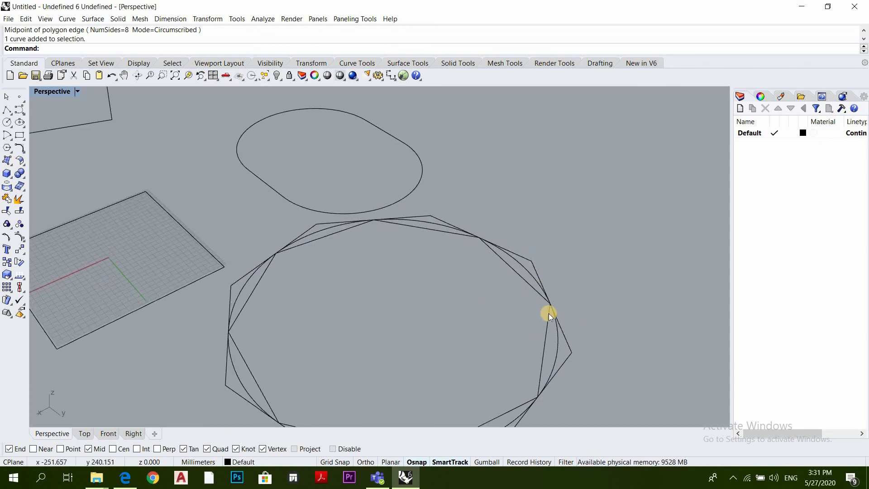
{"action": "scroll", "coordinate": [574, 270], "scroll_direction": "down", "scroll_amount": 6}
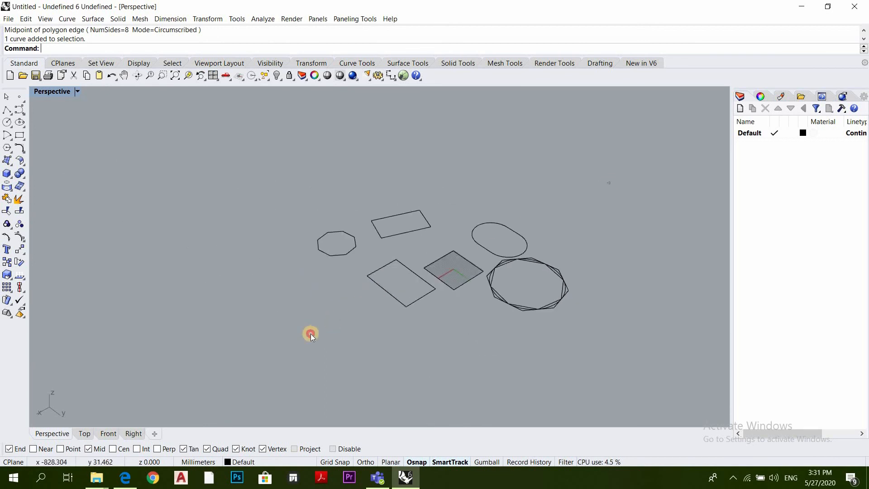
{"action": "left_click_drag", "start_coordinate": [608, 182], "coordinate": [309, 334]}
{"action": "key", "text": "Delete"}
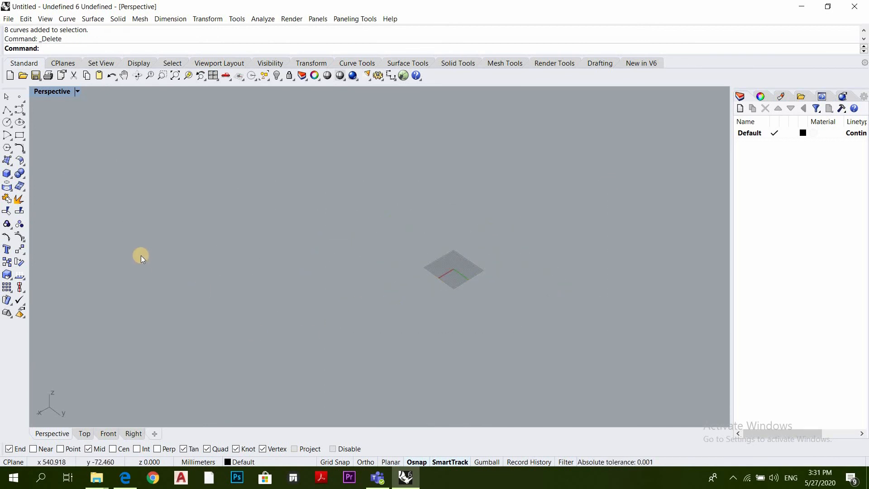
Draw a circumscribed polygon with 8 sides, centered near the grid origin and extending just past the grid
{"action": "left_click", "coordinate": [9, 153]}
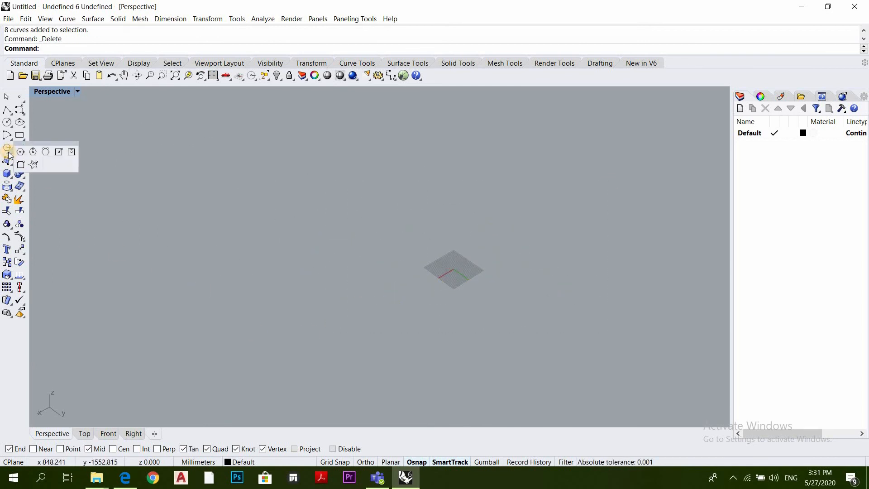
{"action": "left_click", "coordinate": [32, 154]}
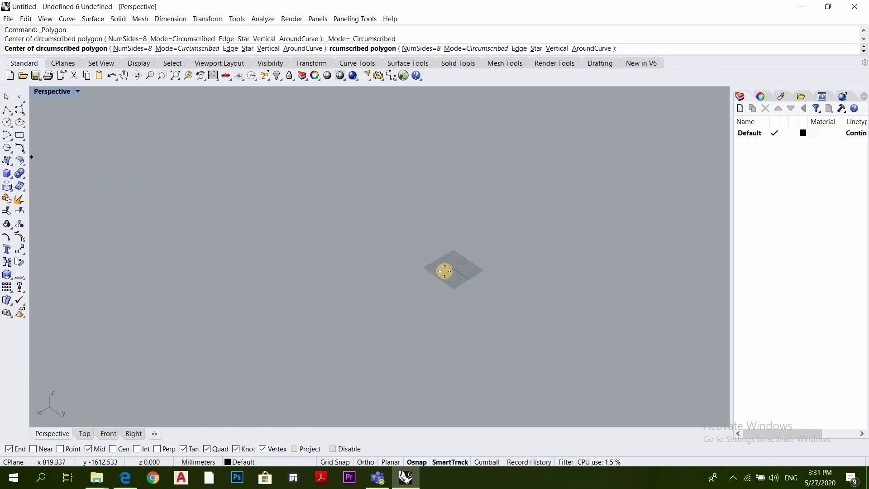
{"action": "left_click", "coordinate": [467, 273]}
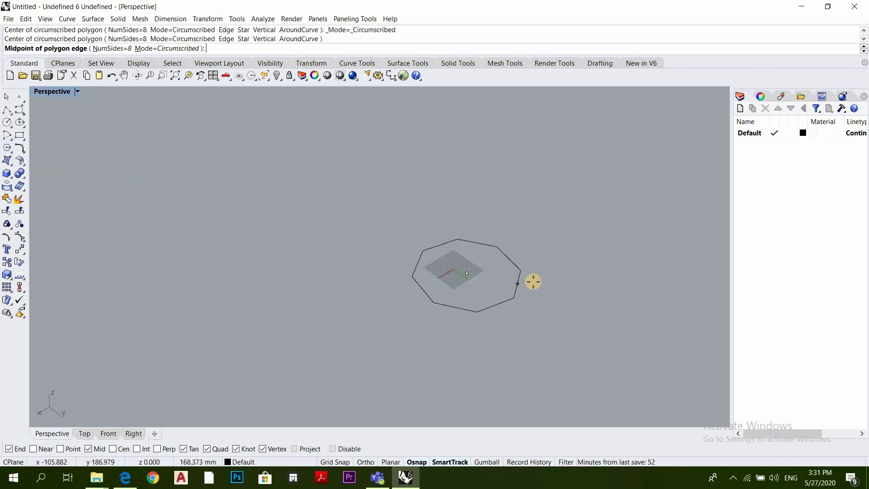
{"action": "left_click", "coordinate": [501, 279]}
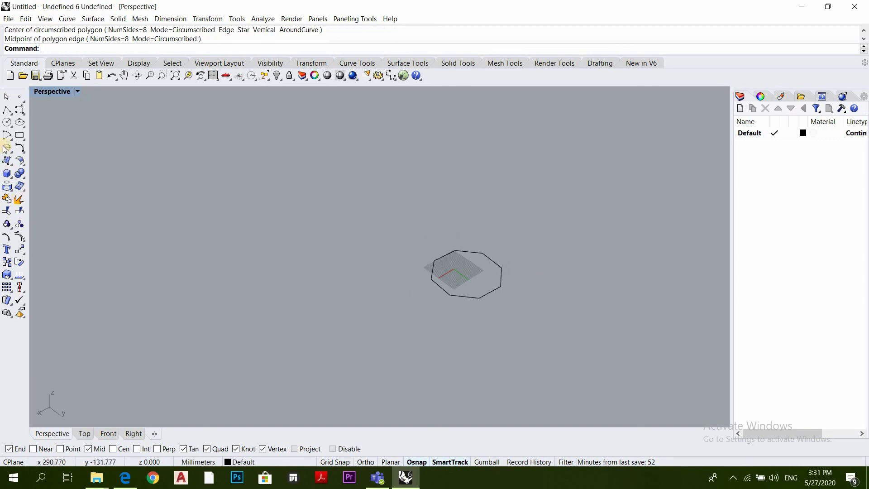
Draw an 8-sided polygon by edge so that it overlaps the circumscribed one, and delete both polygons
{"action": "left_click", "coordinate": [11, 153]}
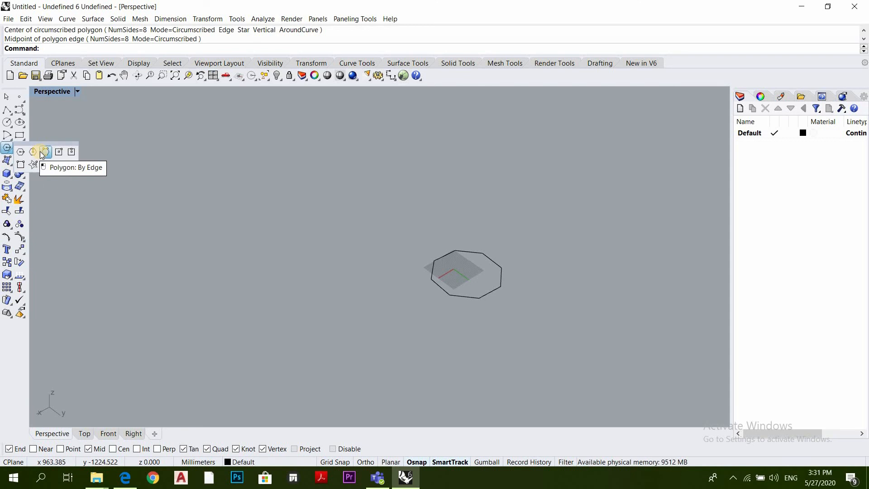
{"action": "left_click", "coordinate": [45, 152]}
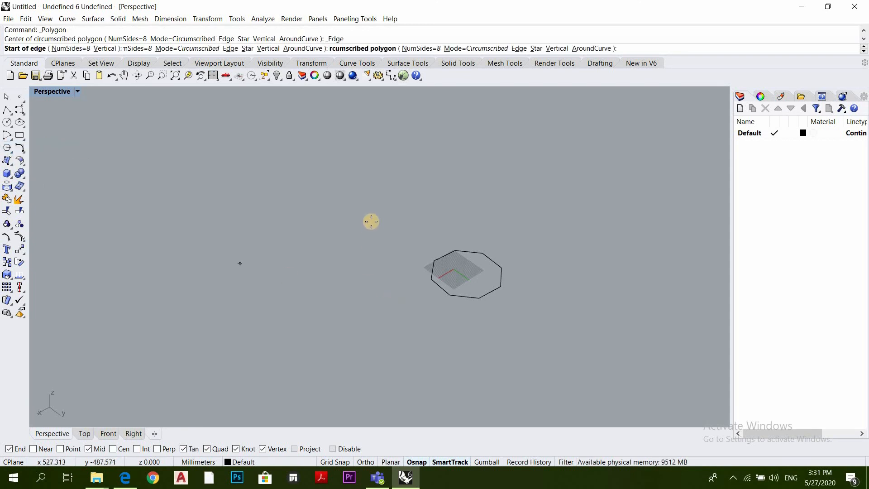
{"action": "left_click", "coordinate": [381, 272]}
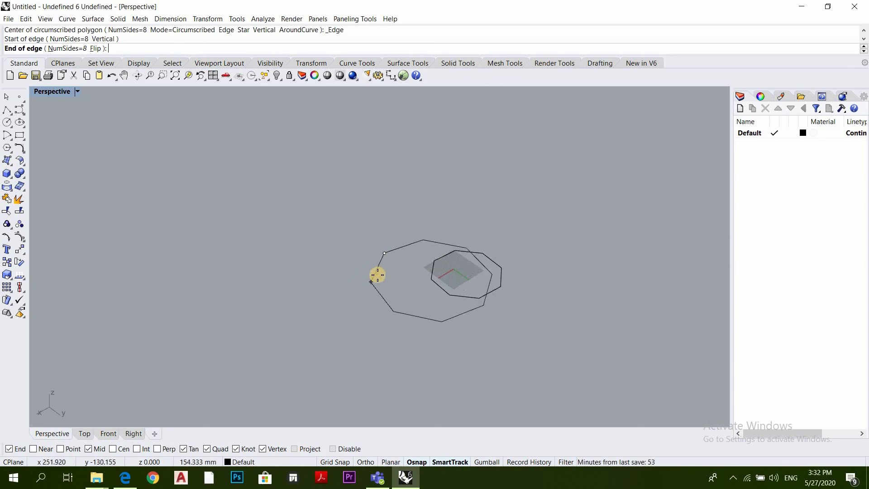
{"action": "left_click", "coordinate": [376, 273]}
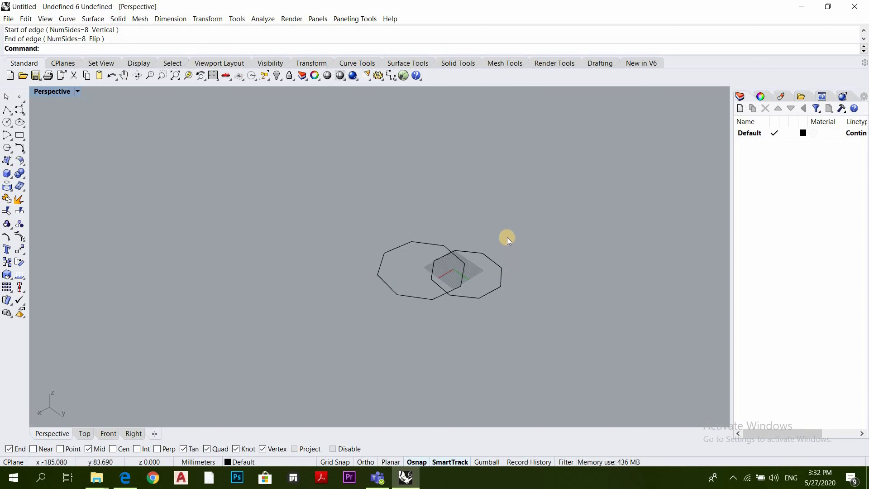
{"action": "left_click_drag", "start_coordinate": [514, 232], "coordinate": [419, 305]}
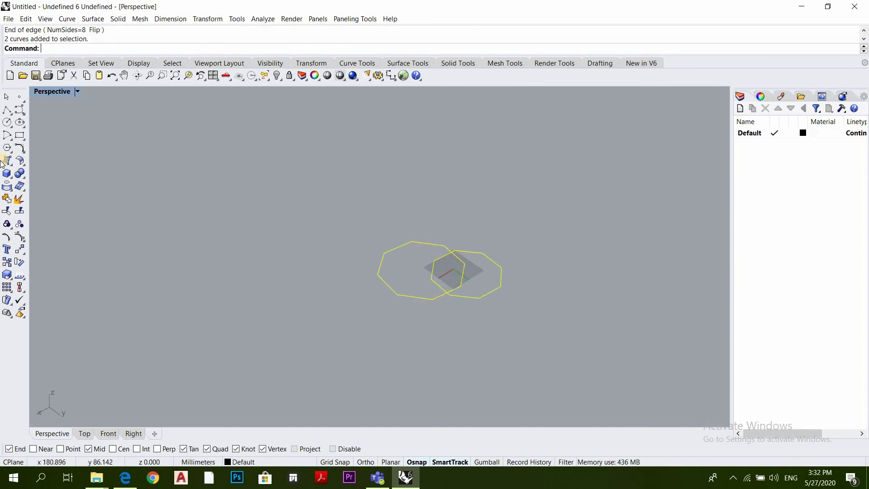
{"action": "key", "text": "Delete"}
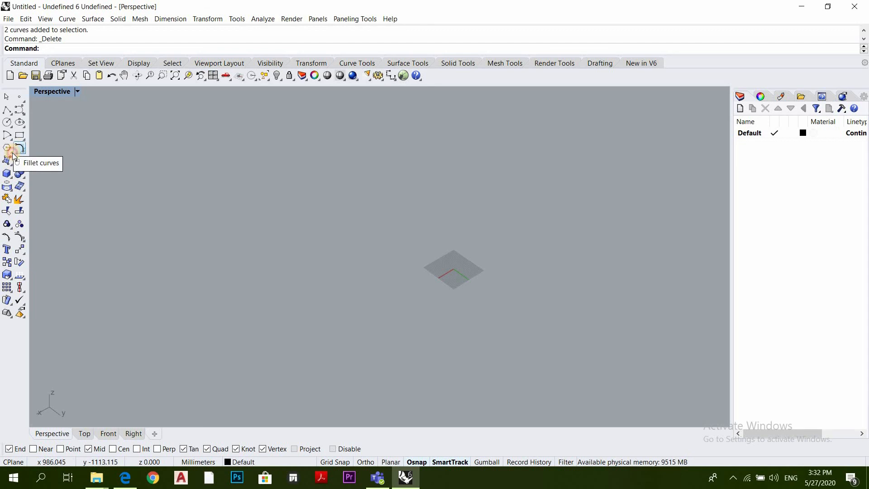
Draw a star polygon with 5 sides centered near the grid origin, with its points reaching beyond the grid
{"action": "left_click", "coordinate": [11, 151]}
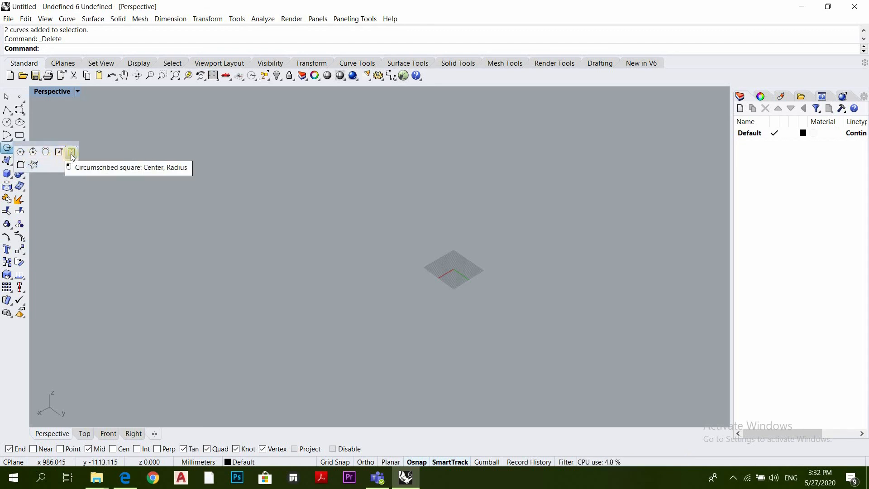
{"action": "left_click", "coordinate": [33, 164]}
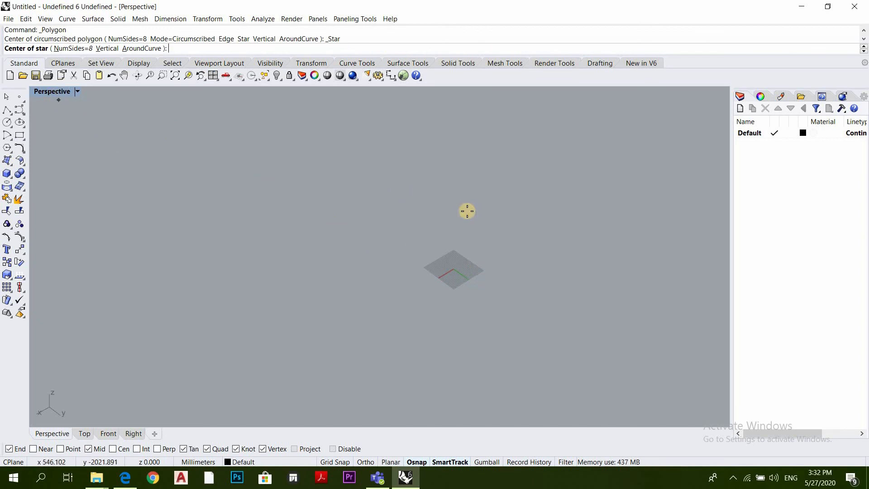
{"action": "left_click", "coordinate": [77, 48]}
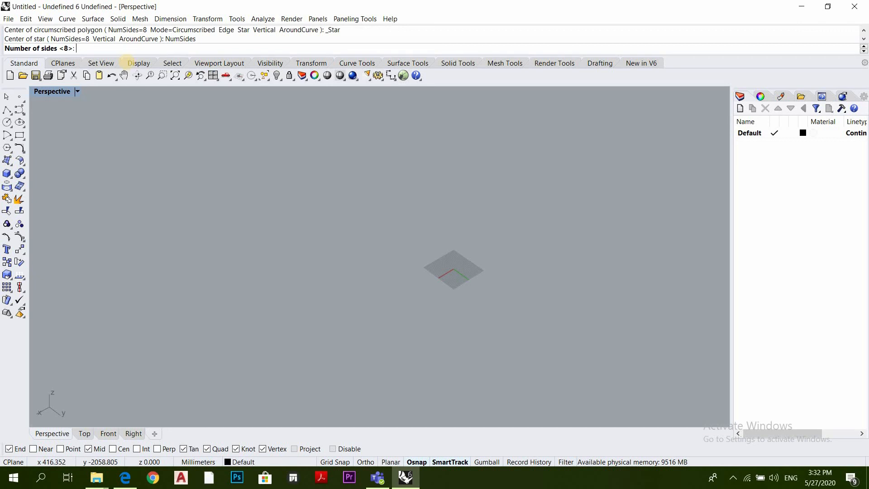
{"action": "type", "text": "5"}
{"action": "key", "text": "Return"}
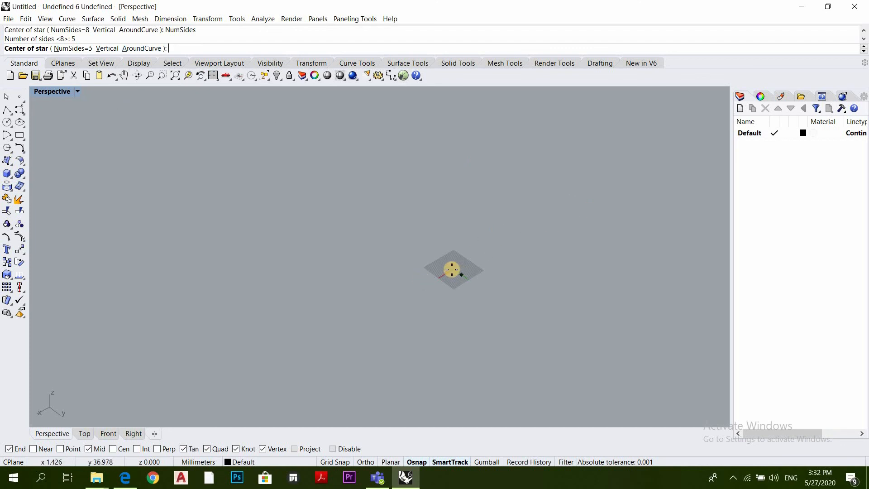
{"action": "left_click", "coordinate": [452, 269]}
{"action": "scroll", "coordinate": [446, 263], "scroll_direction": "up", "scroll_amount": 2}
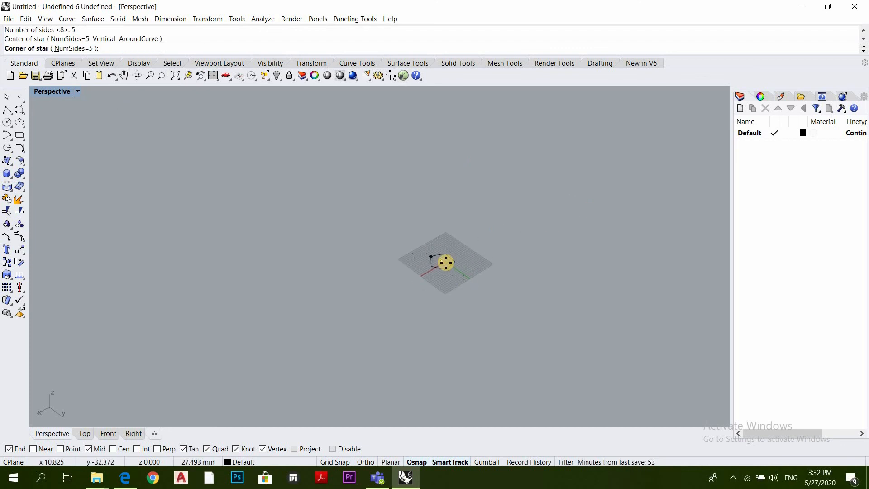
{"action": "left_click", "coordinate": [484, 309]}
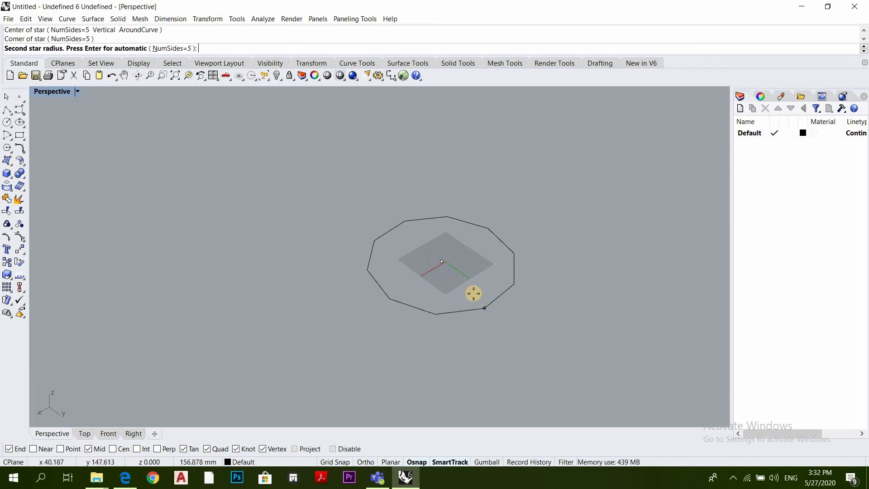
{"action": "left_click", "coordinate": [458, 276]}
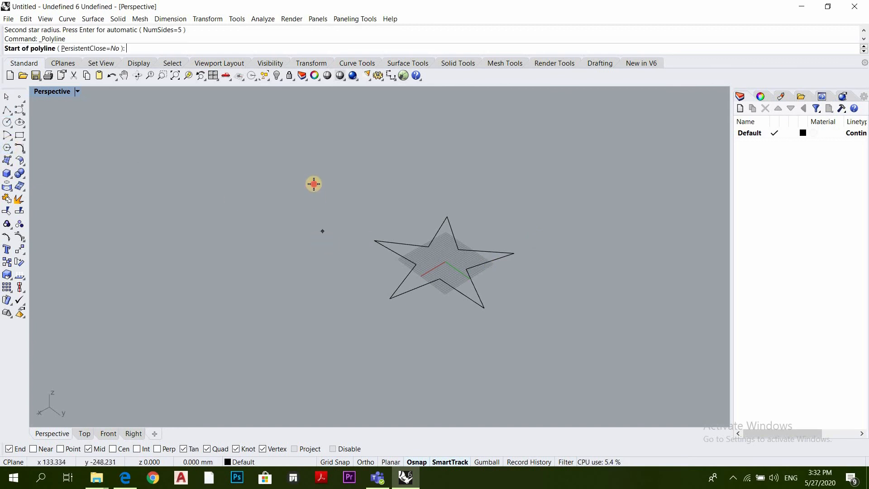
Draw a single-segment straight polyline in the empty area beside the star
{"action": "left_click", "coordinate": [314, 184]}
{"action": "left_click", "coordinate": [315, 300]}
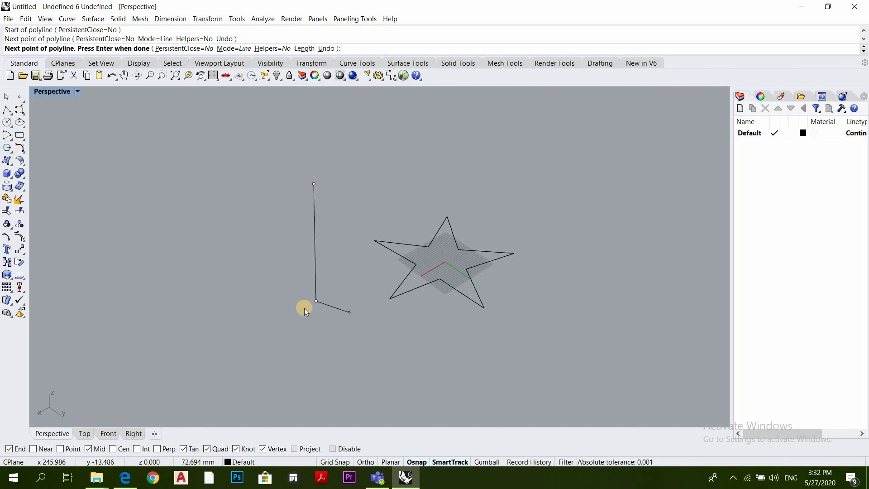
{"action": "key", "text": "Return"}
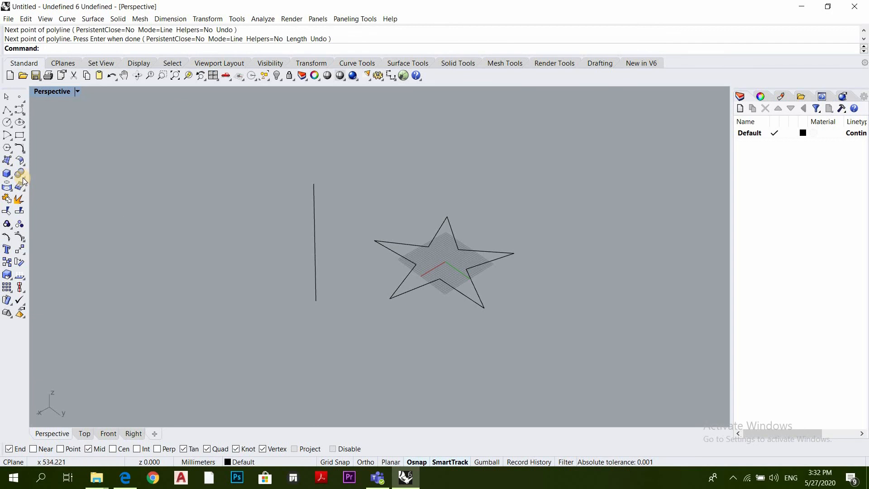
Draw a 5-sided star with the Vertical option, centered on the polyline's end nearer the view, with an outer radius of about 73 mm
{"action": "left_click", "coordinate": [8, 136]}
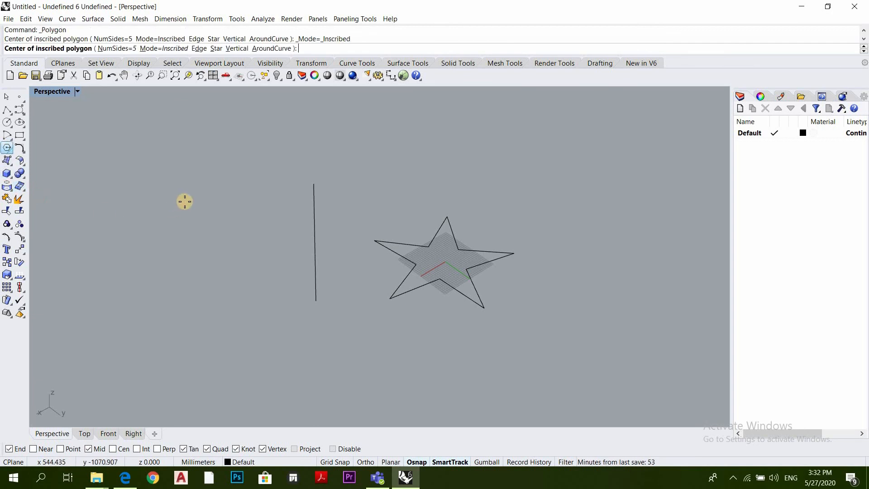
{"action": "left_click", "coordinate": [6, 149]}
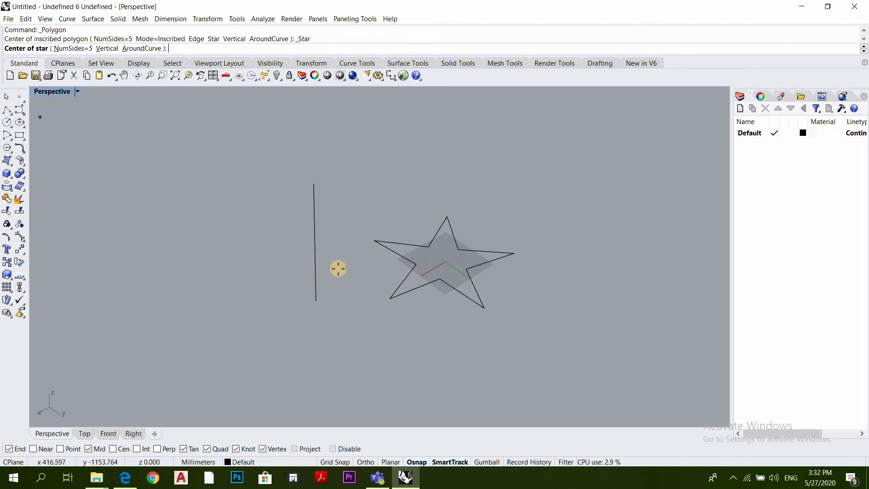
{"action": "left_click", "coordinate": [106, 47]}
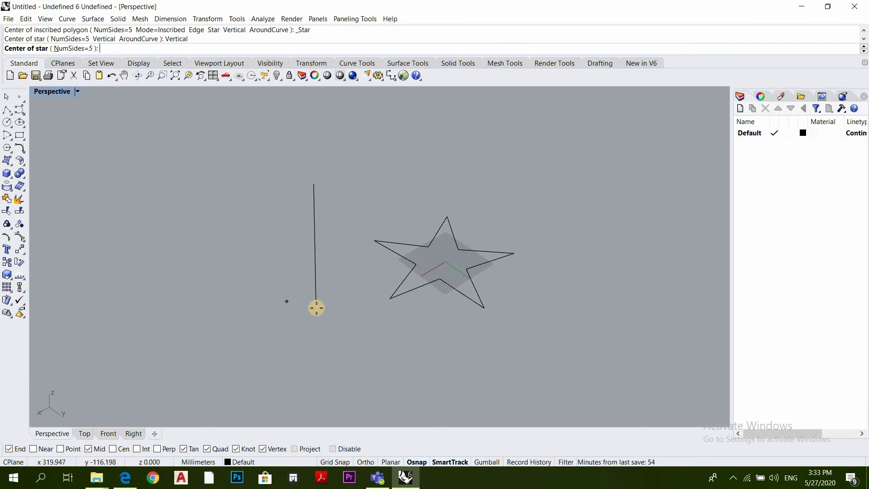
{"action": "left_click", "coordinate": [316, 301]}
{"action": "left_click", "coordinate": [350, 311]}
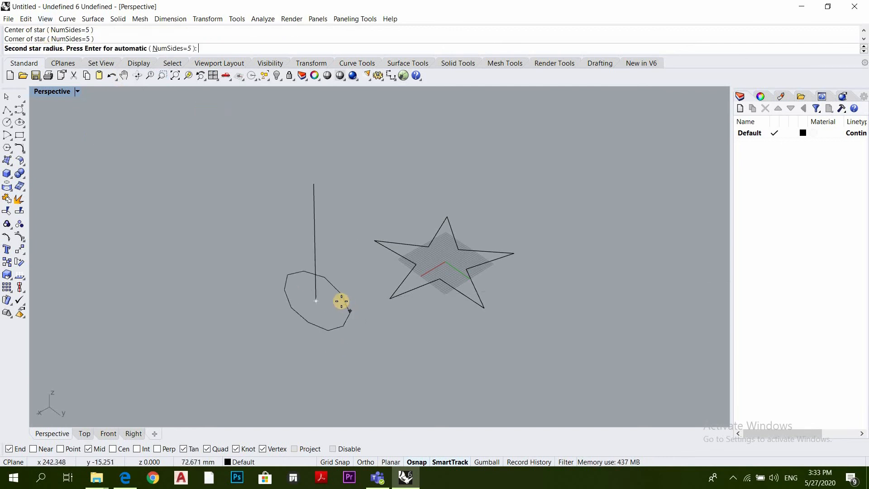
{"action": "left_click", "coordinate": [330, 297]}
Complete the vertical star on the polyline's end by setting its second radius
{"action": "scroll", "coordinate": [374, 333], "scroll_direction": "down", "scroll_amount": 2}
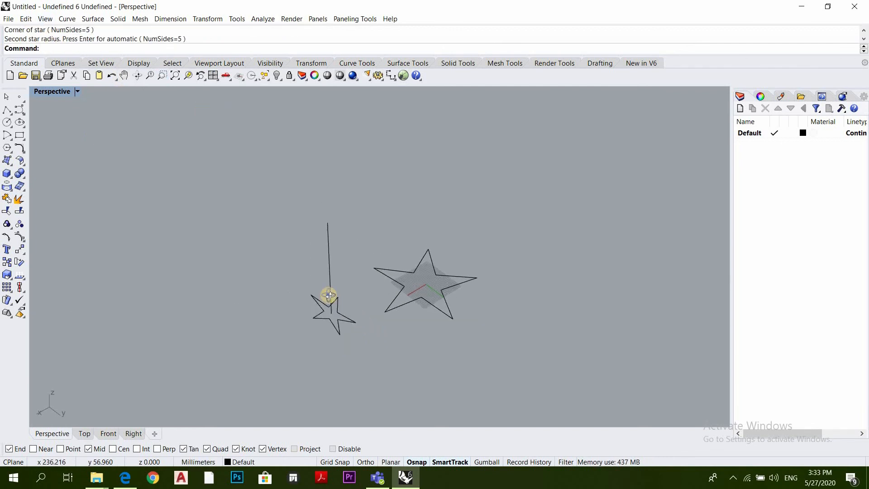
{"action": "right_click_drag", "start_coordinate": [329, 294], "coordinate": [217, 316]}
{"action": "right_click", "coordinate": [134, 316]}
{"action": "right_click_drag", "start_coordinate": [160, 303], "coordinate": [257, 374]}
{"action": "scroll", "coordinate": [256, 374], "scroll_direction": "down", "scroll_amount": 3}
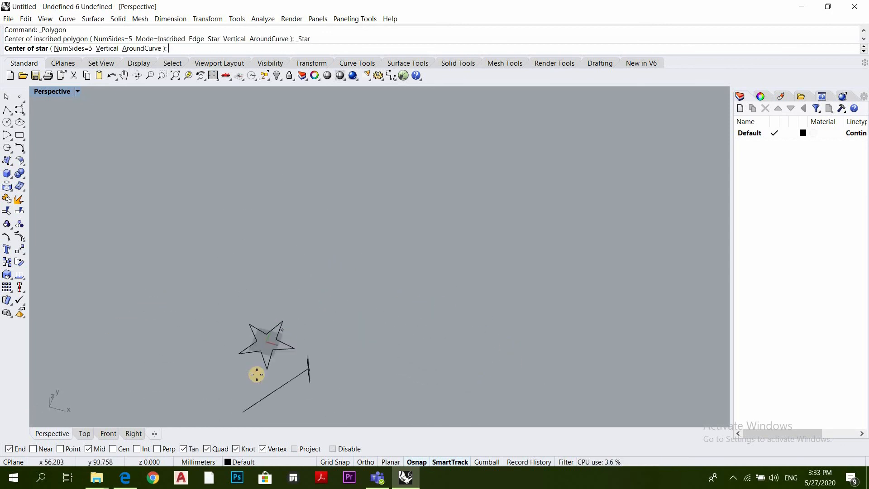
{"action": "scroll", "coordinate": [281, 337], "scroll_direction": "down", "scroll_amount": 5}
{"action": "scroll", "coordinate": [241, 393], "scroll_direction": "up", "scroll_amount": 6}
{"action": "scroll", "coordinate": [296, 342], "scroll_direction": "up", "scroll_amount": 8}
{"action": "mouse_move", "coordinate": [305, 347]}
{"action": "right_mouse_down"}
{"action": "mouse_move", "coordinate": [334, 315]}
{"action": "mouse_move", "coordinate": [312, 341]}
{"action": "right_mouse_up"}
{"action": "left_click", "coordinate": [315, 338]}
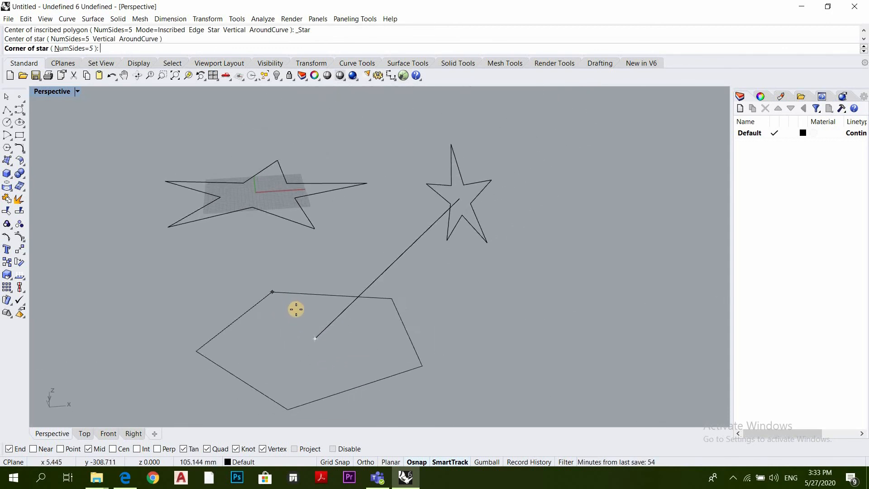
{"action": "key", "text": "Escape"}
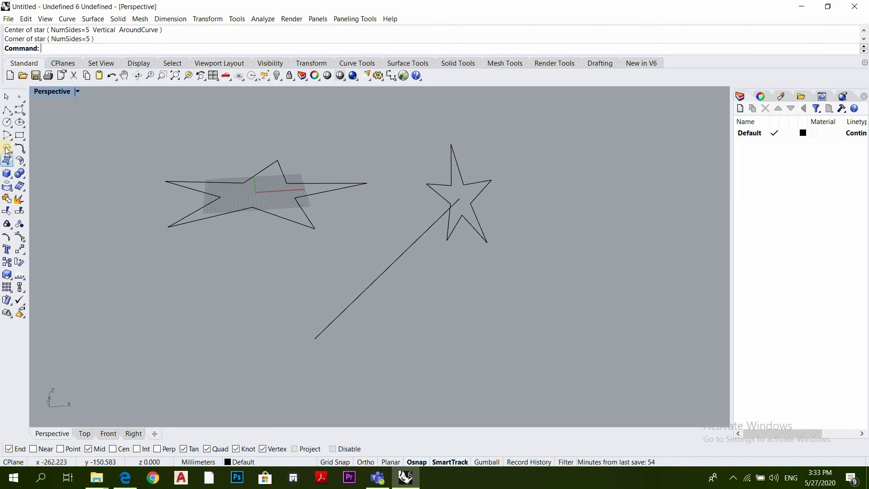
Draw a second 5-sided star with the Vertical option, centered on the polyline's free end
{"action": "key", "text": "Return"}
{"action": "left_click", "coordinate": [107, 48]}
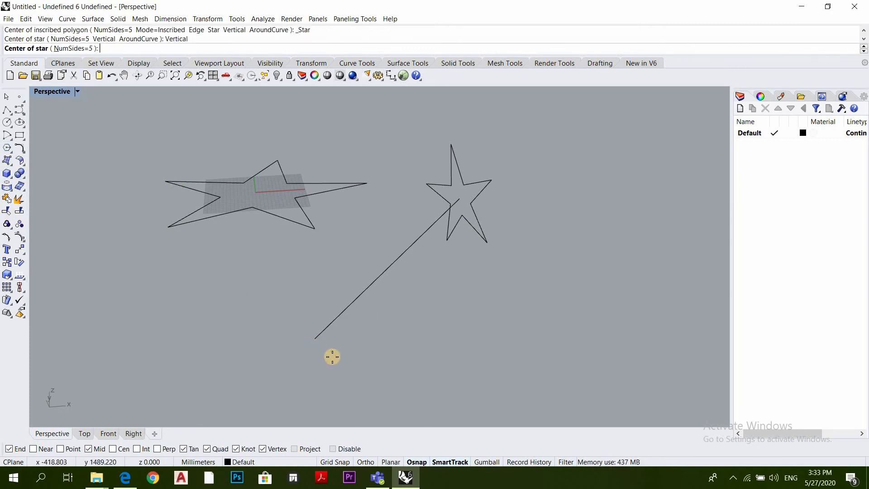
{"action": "left_click", "coordinate": [314, 339]}
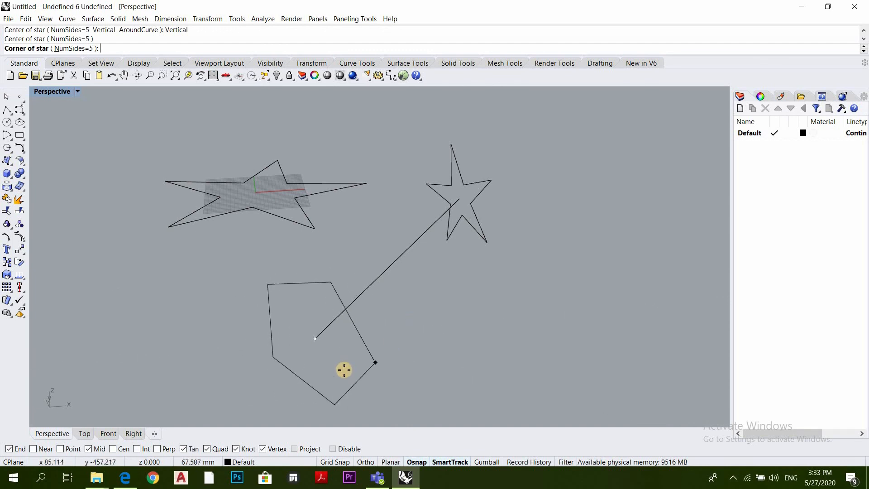
{"action": "right_click_drag", "start_coordinate": [358, 368], "coordinate": [372, 345]}
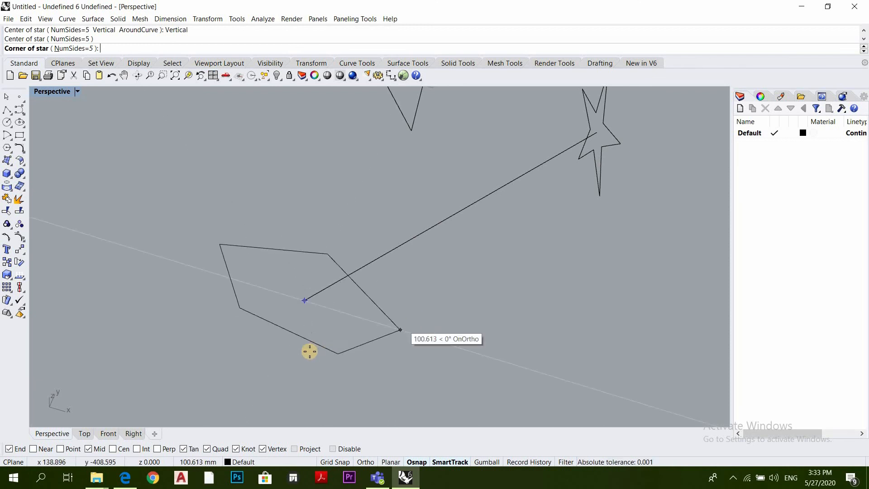
{"action": "left_click", "coordinate": [342, 350]}
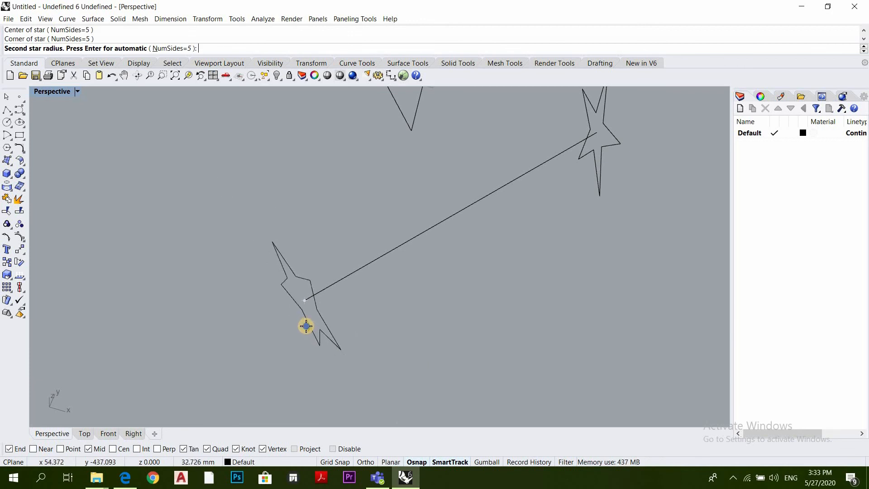
{"action": "right_click", "coordinate": [360, 346]}
Examine from several angles how the two vertical stars on the polyline's ends stand relative to the flat star on the grid
{"action": "right_click_drag", "start_coordinate": [359, 346], "coordinate": [420, 347]}
{"action": "scroll", "coordinate": [370, 338], "scroll_direction": "down", "scroll_amount": 12}
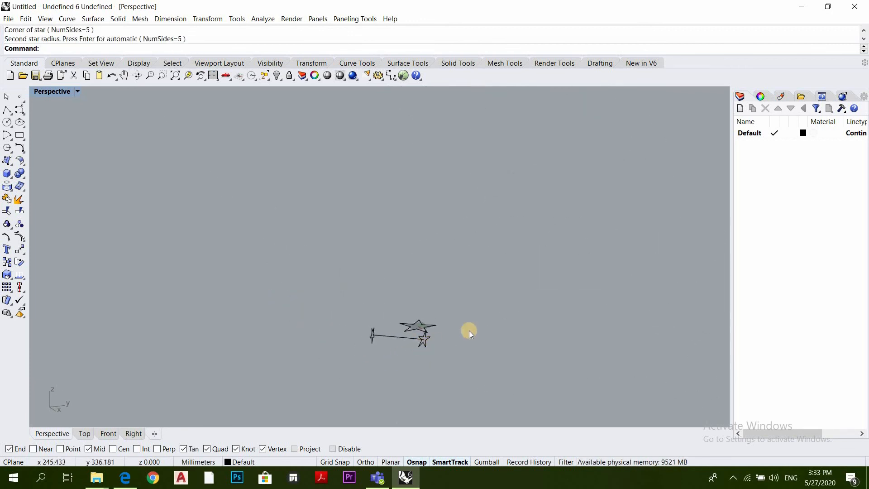
{"action": "scroll", "coordinate": [425, 322], "scroll_direction": "up", "scroll_amount": 9}
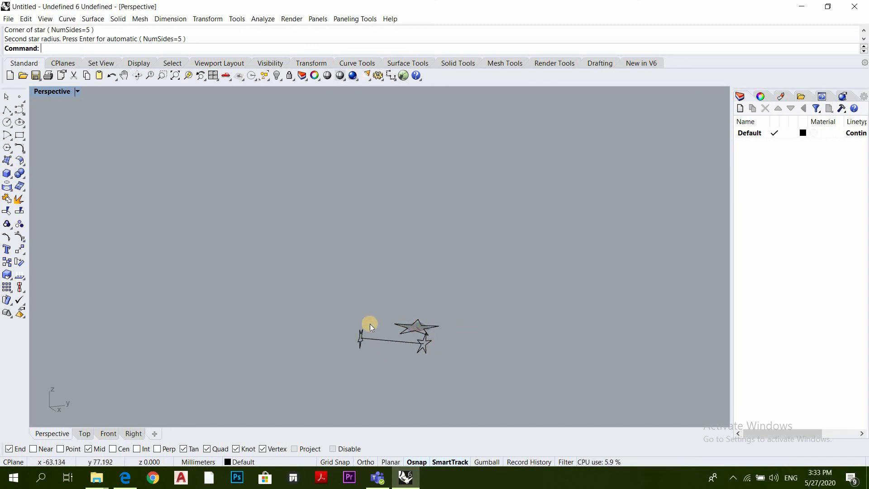
{"action": "right_click_drag", "start_coordinate": [398, 341], "coordinate": [502, 328]}
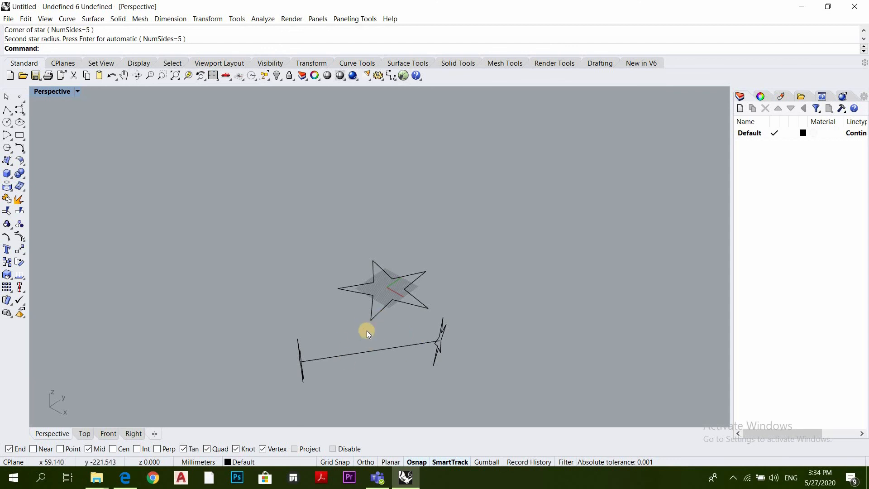
{"action": "scroll", "coordinate": [375, 371], "scroll_direction": "down", "scroll_amount": 7}
{"action": "scroll", "coordinate": [385, 302], "scroll_direction": "up", "scroll_amount": 9}
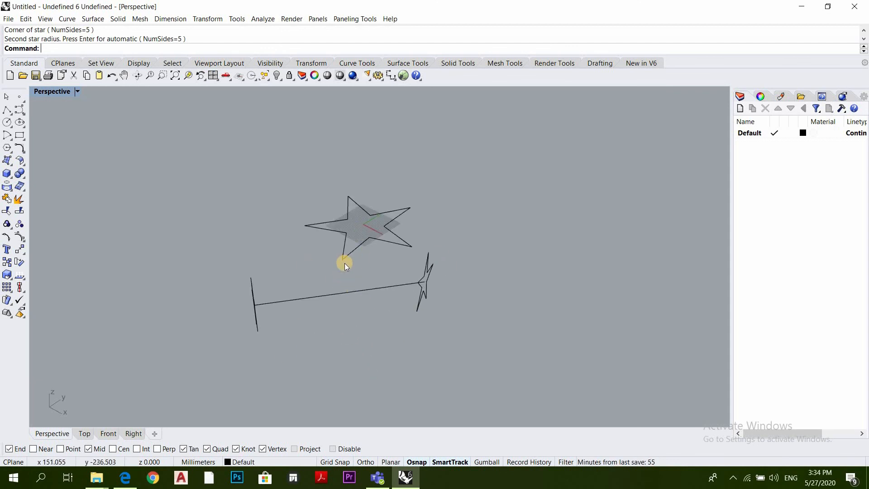
{"action": "right_click_drag", "start_coordinate": [340, 261], "coordinate": [331, 237]}
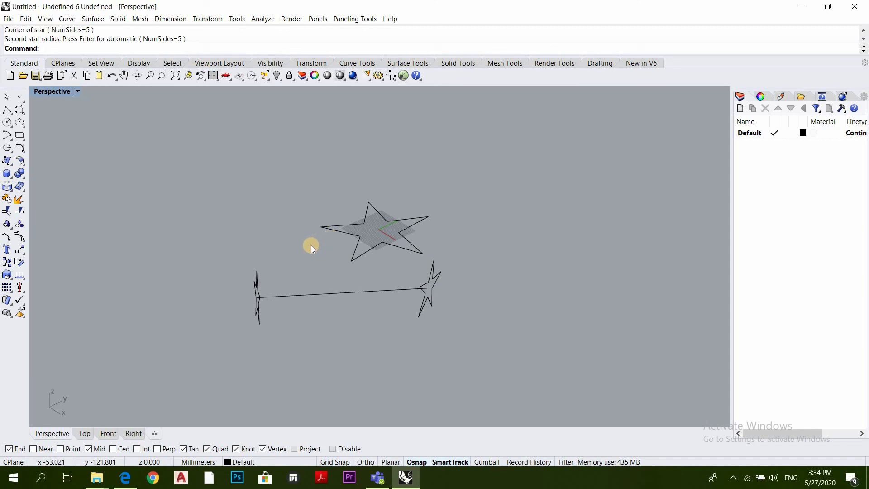
{"action": "scroll", "coordinate": [295, 248], "scroll_direction": "down", "scroll_amount": 2}
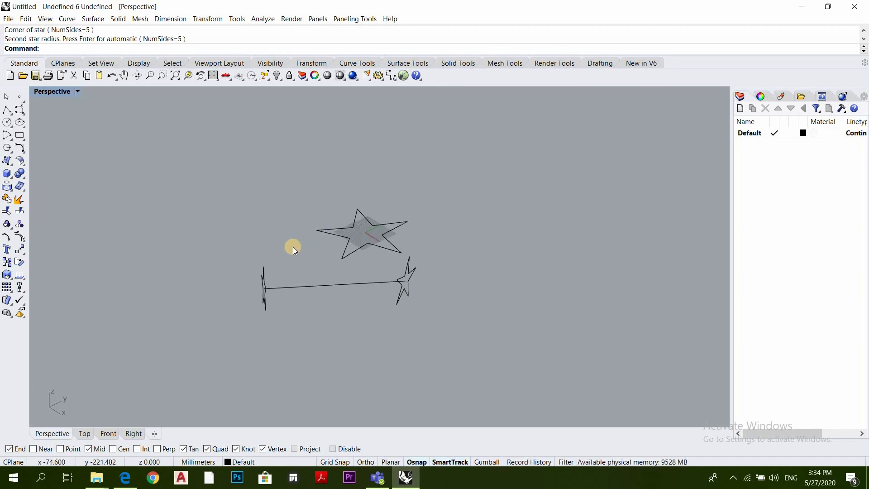